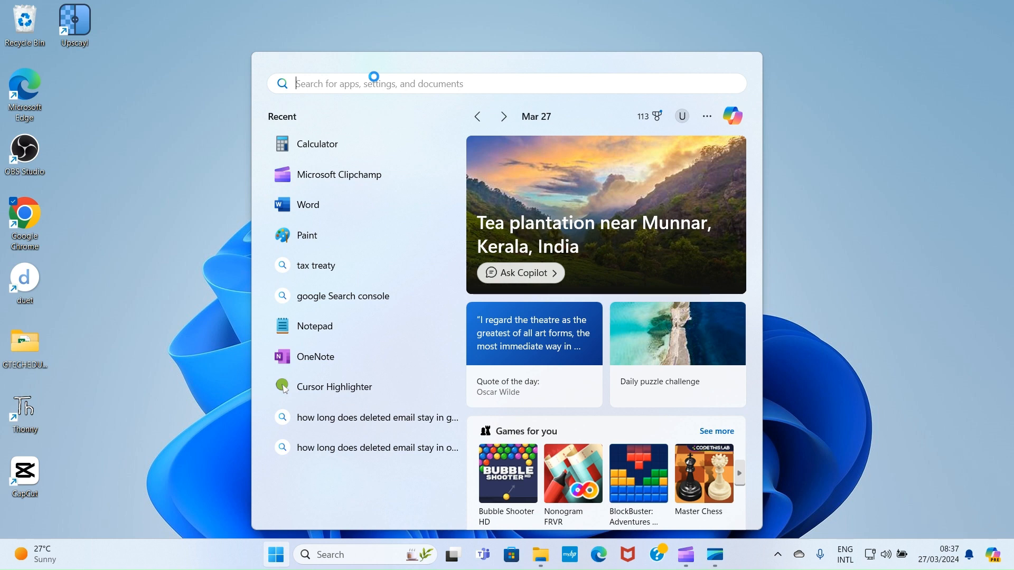
Open OneNote and create a notebook named YOUTUBE SUCCESS TIPS in OneDrive - Personal, without inviting other people.
type("ONE")
left_click(340, 189)
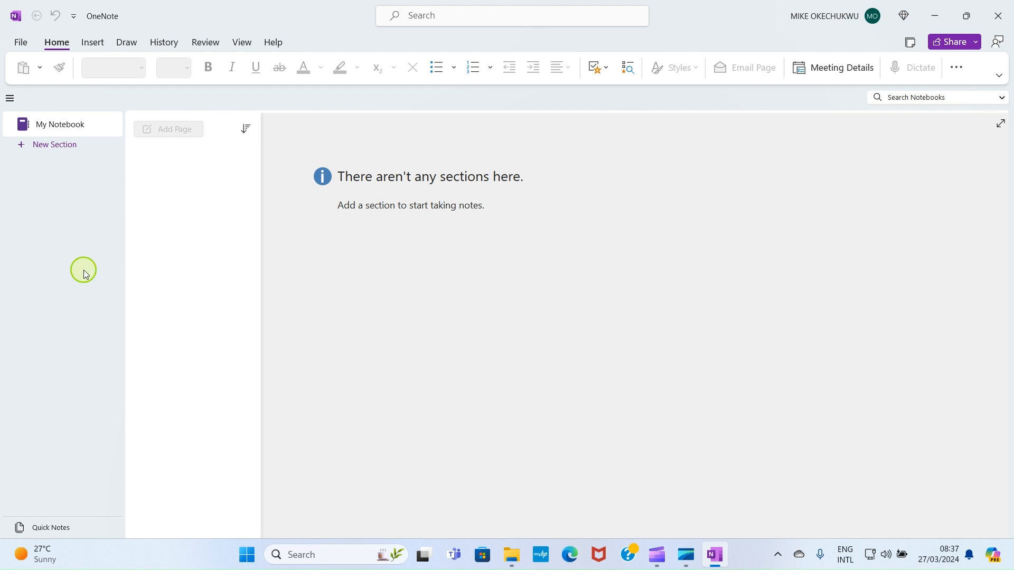
left_click(21, 43)
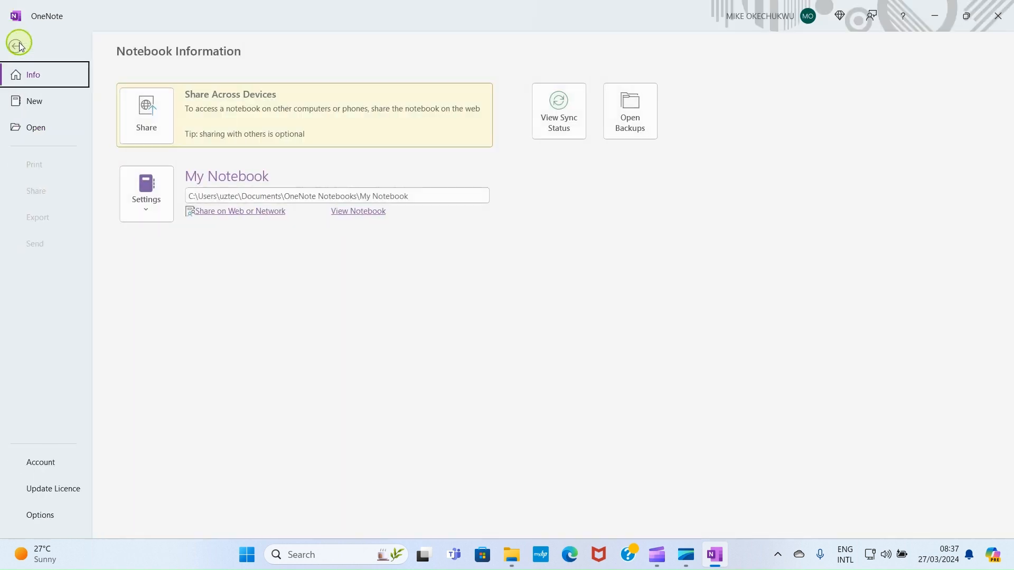
left_click(37, 101)
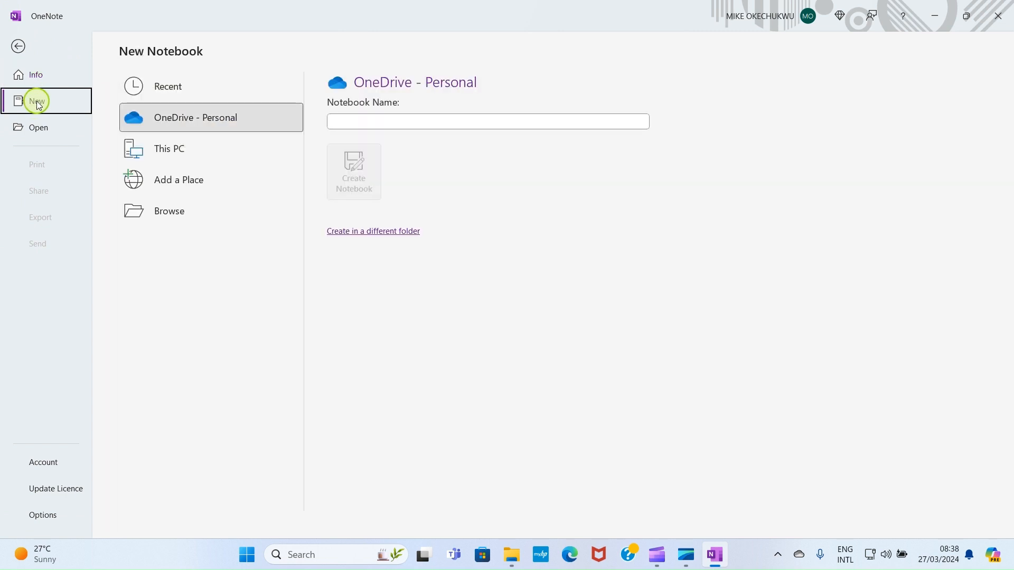
left_click(350, 121)
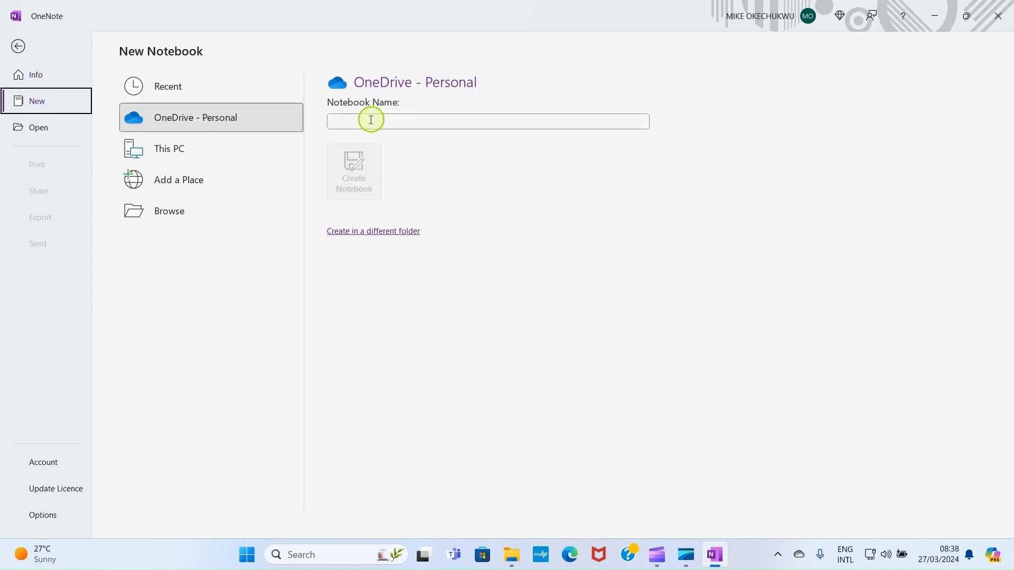
left_click(348, 122)
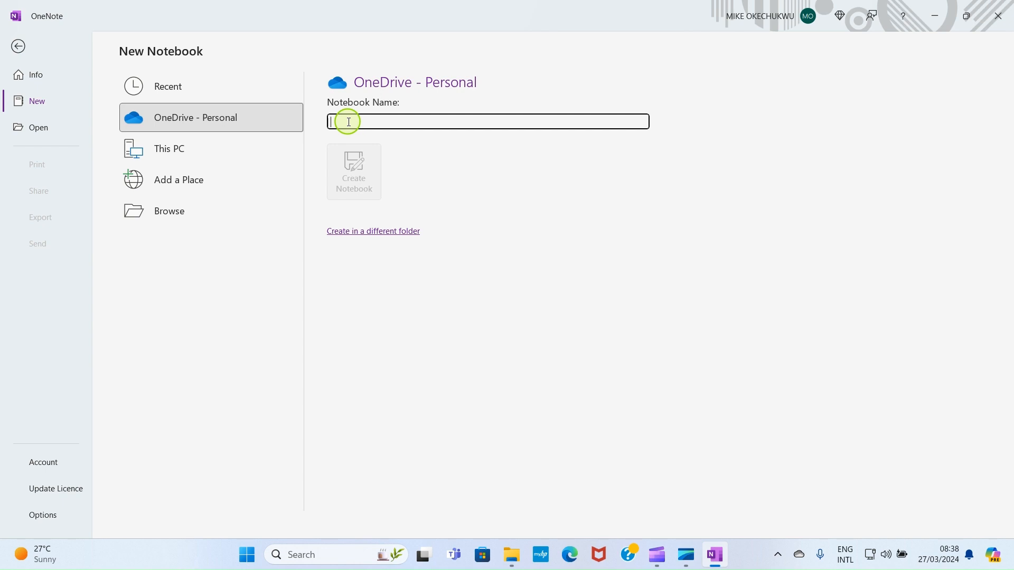
type("YOUTUBE SUCCESS TIPS")
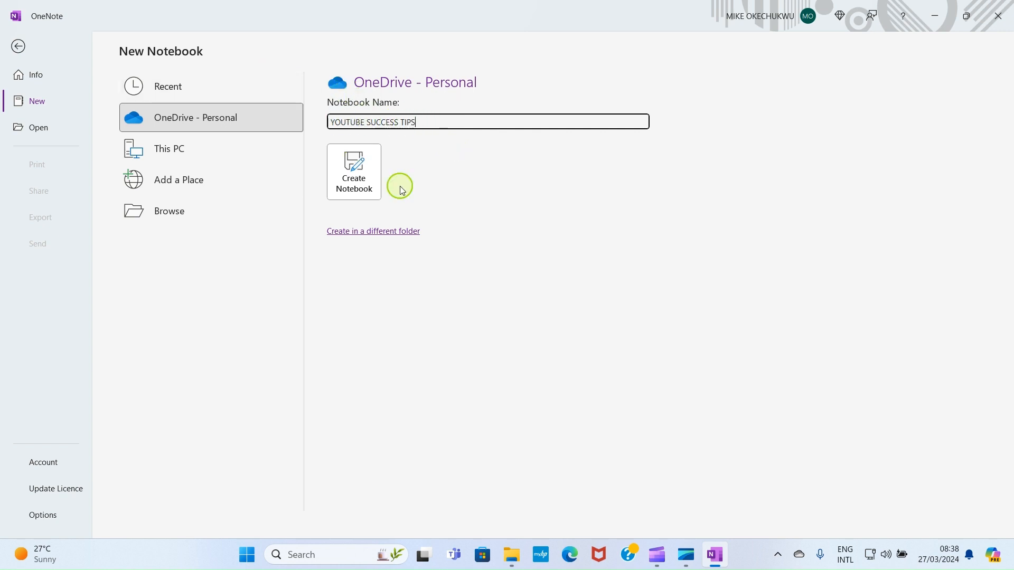
left_click(359, 183)
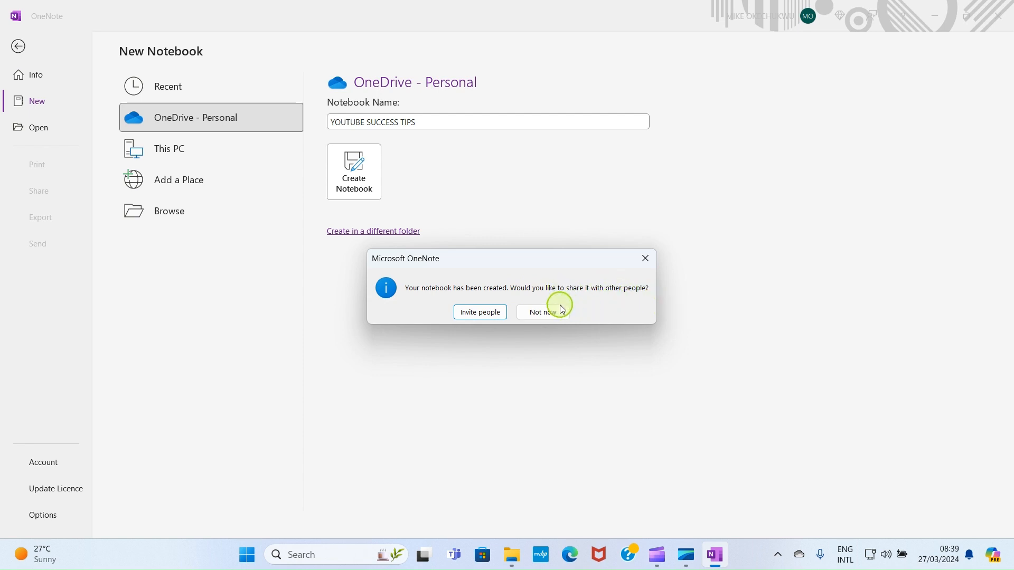
left_click(545, 312)
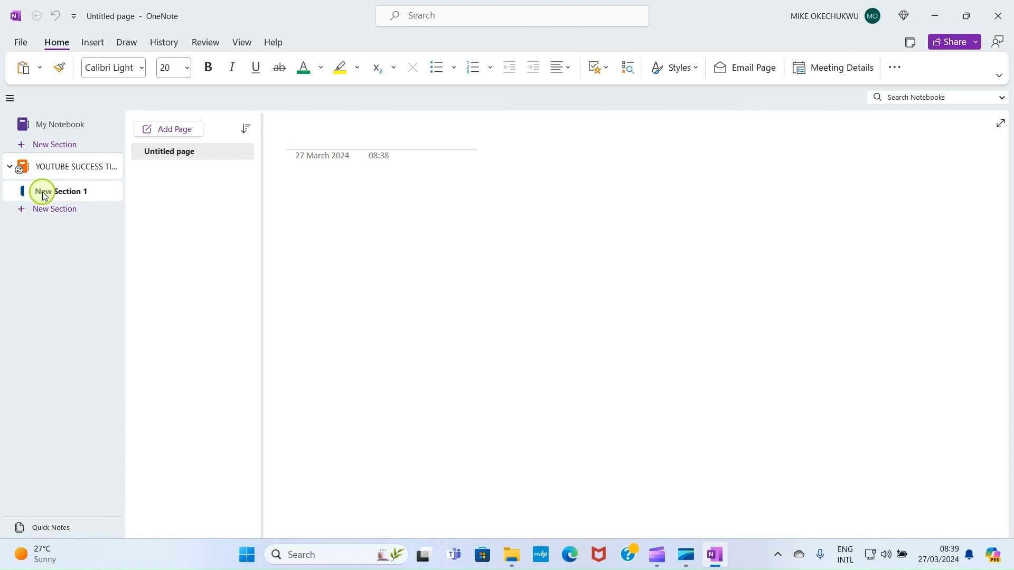
Rename the first section of the YOUTUBE SUCCESS TIPS notebook as Youtuber.
right_click(79, 196)
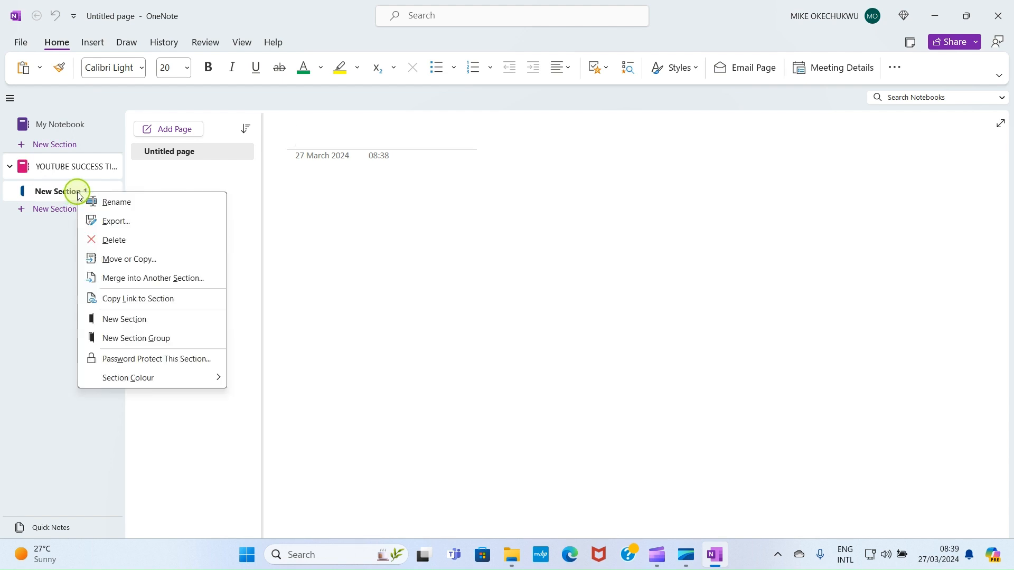
left_click(121, 202)
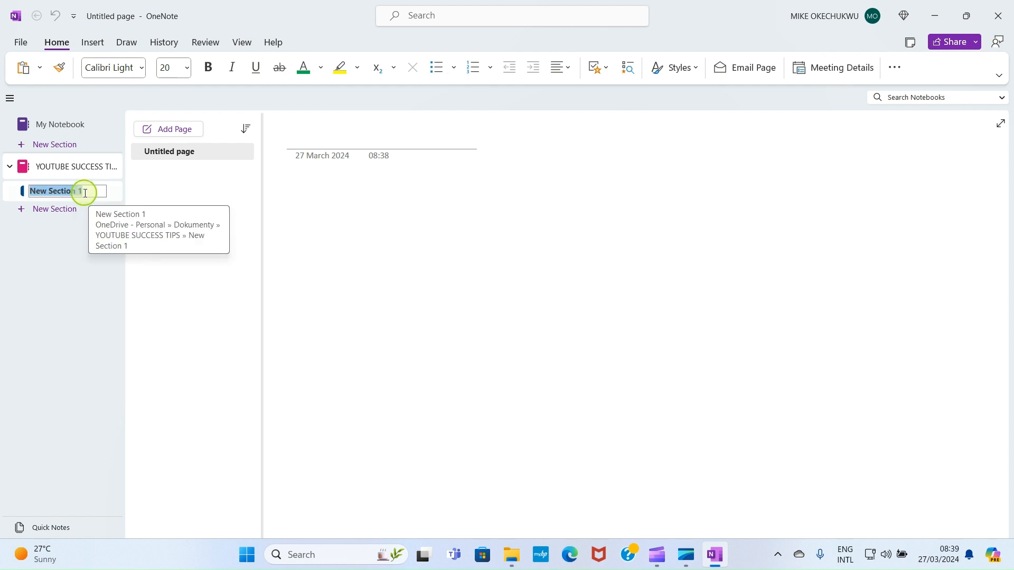
type("Youtuber")
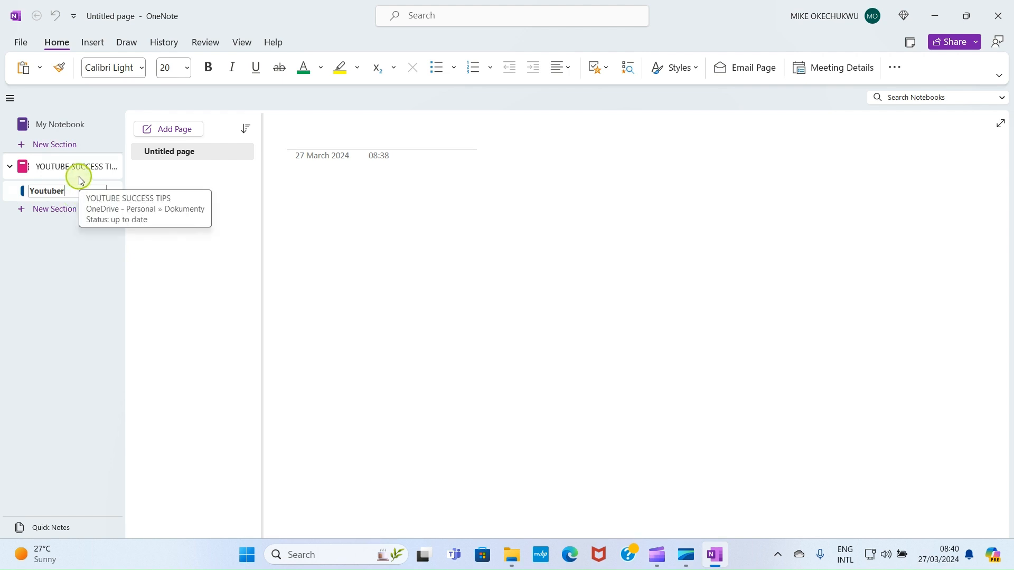
key("Return")
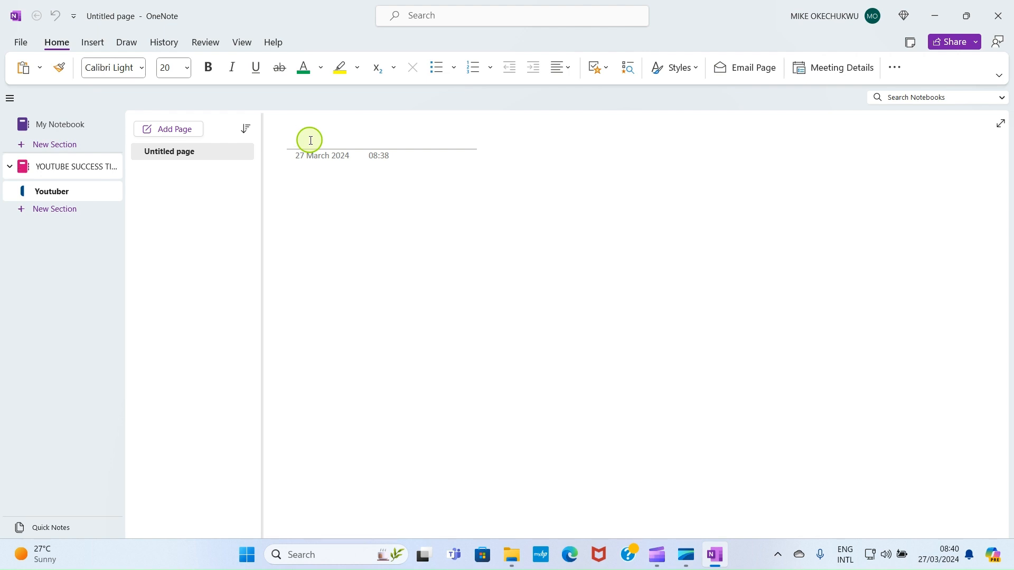
Title the untitled page "How to Become a Successful Youtuber" and add the article text on becoming a YouTuber below it.
type("How to Become a Successful Youtuber")
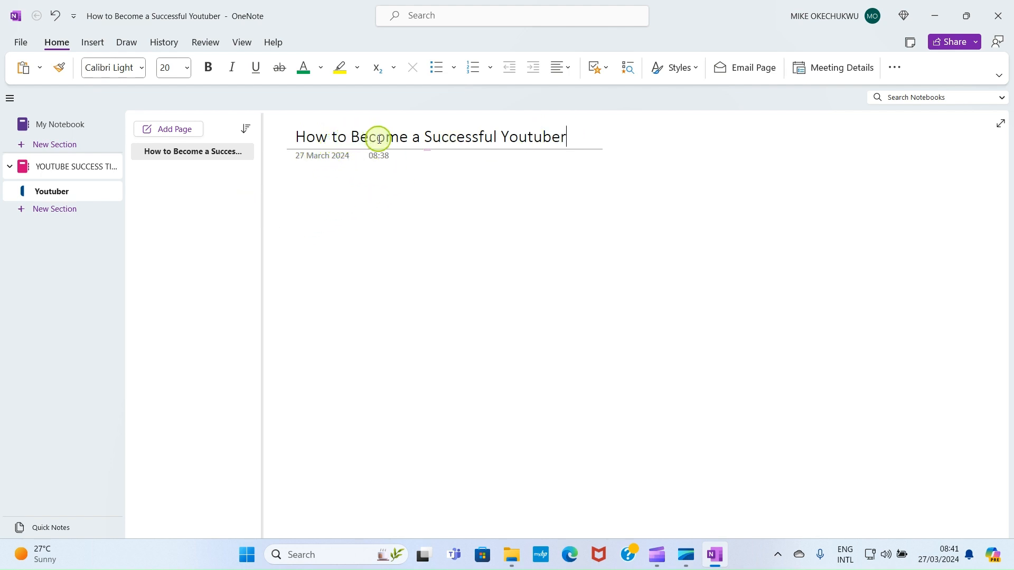
left_click(315, 182)
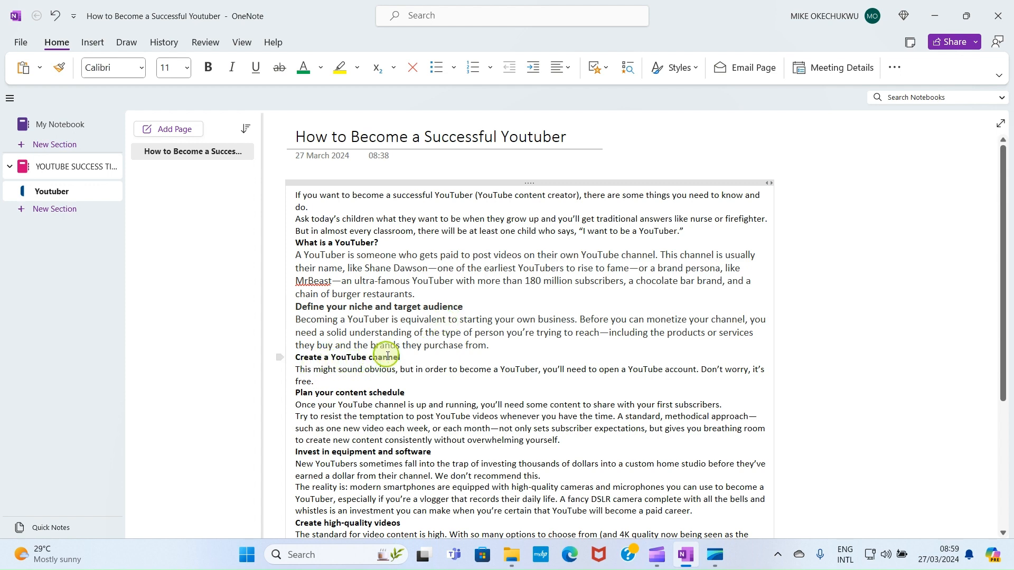
scroll(374, 395, "down", 3)
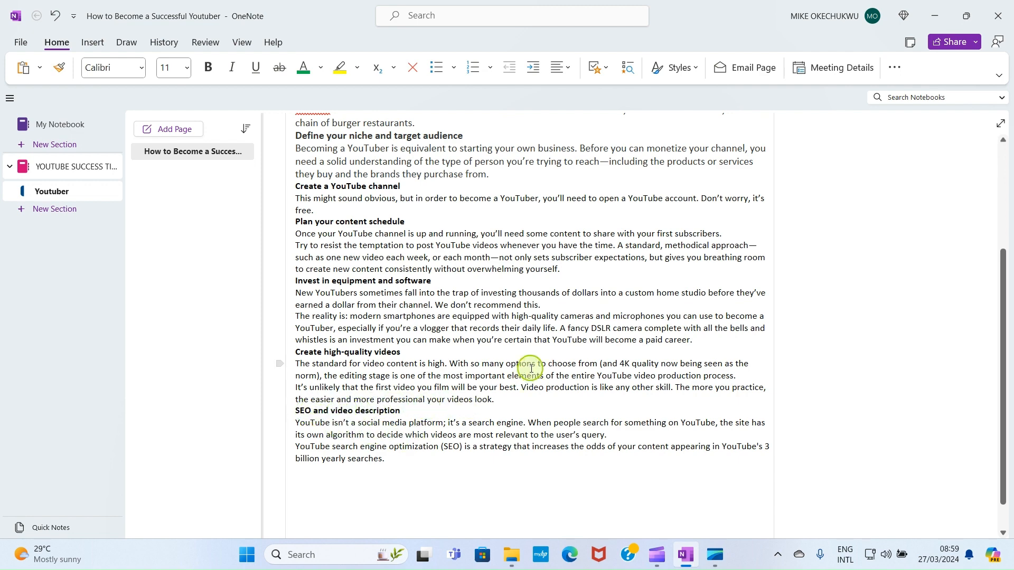
scroll(531, 368, "up", 3)
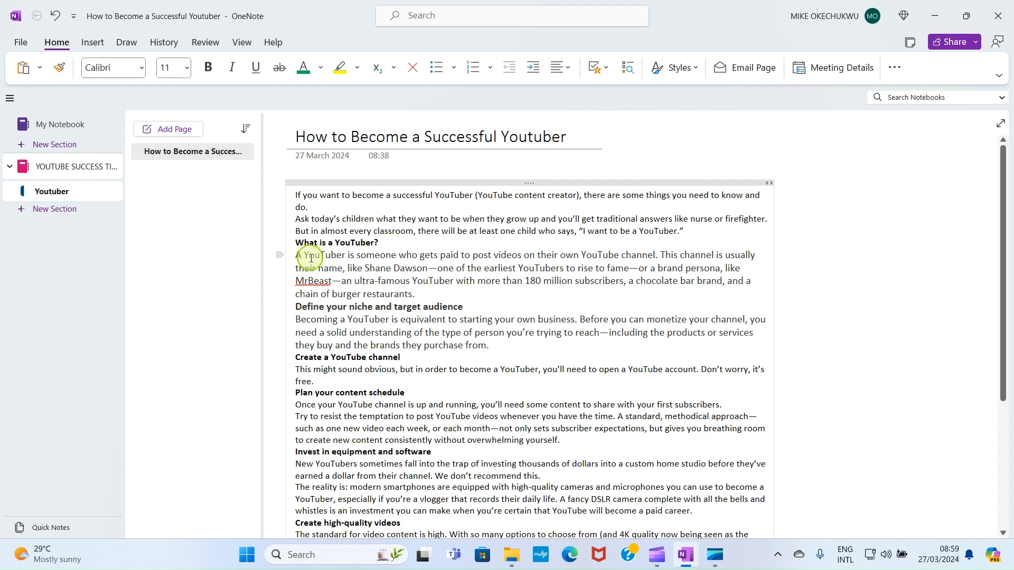
Apply the Heading 2 style to the bold line "What is a YouTuber?" in the page text.
left_click(316, 243)
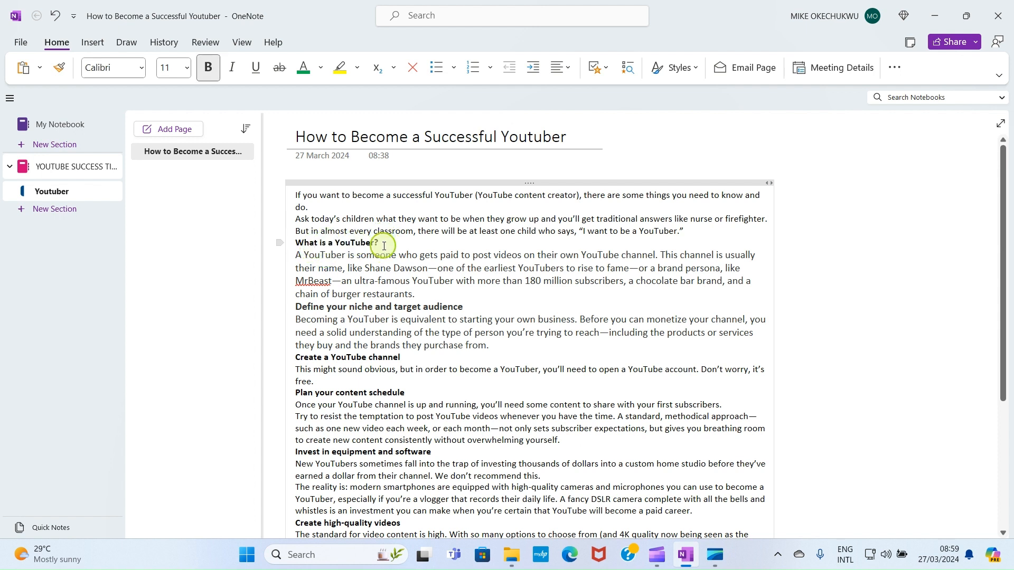
left_click(405, 243)
left_click_drag(382, 243, 297, 246)
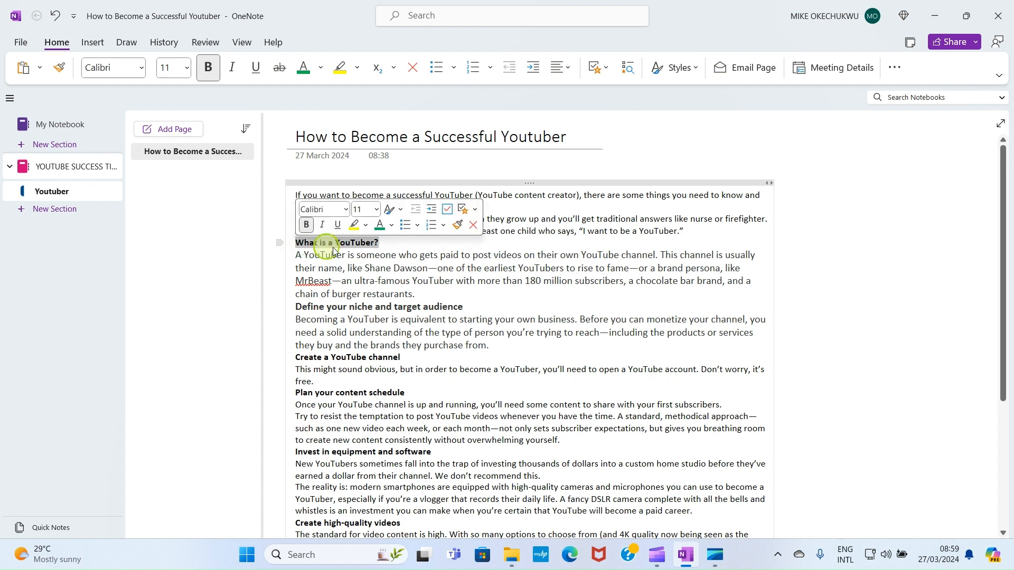
left_click(699, 72)
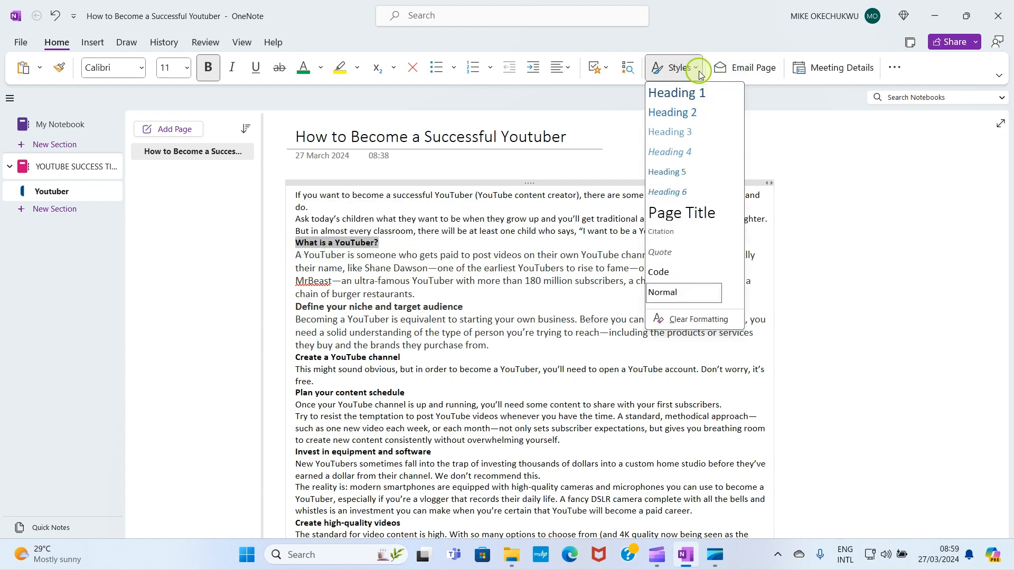
left_click(681, 114)
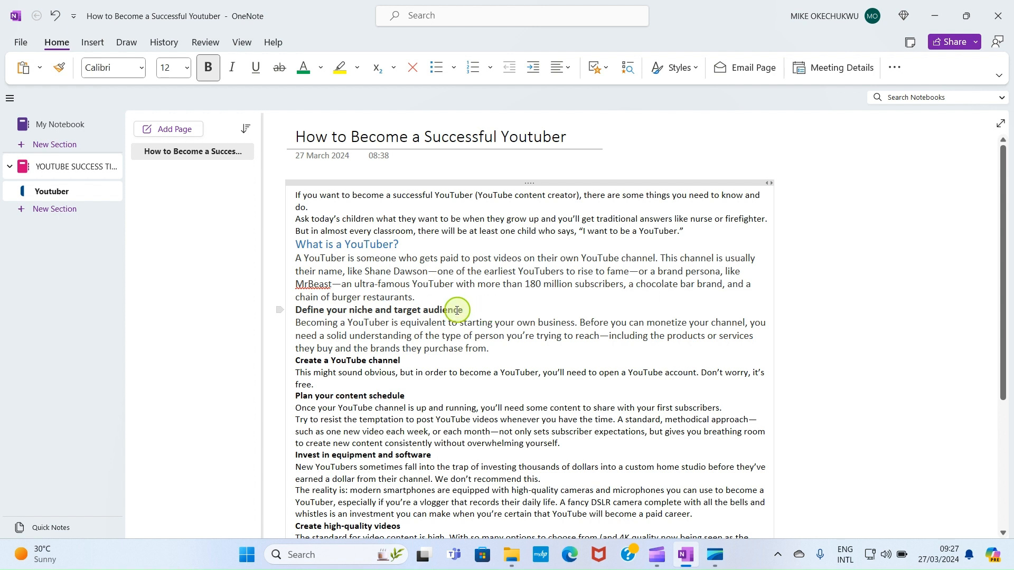
Format the line "Define your niche and target audience" with the Heading 2 style.
left_click_drag(457, 311, 307, 309)
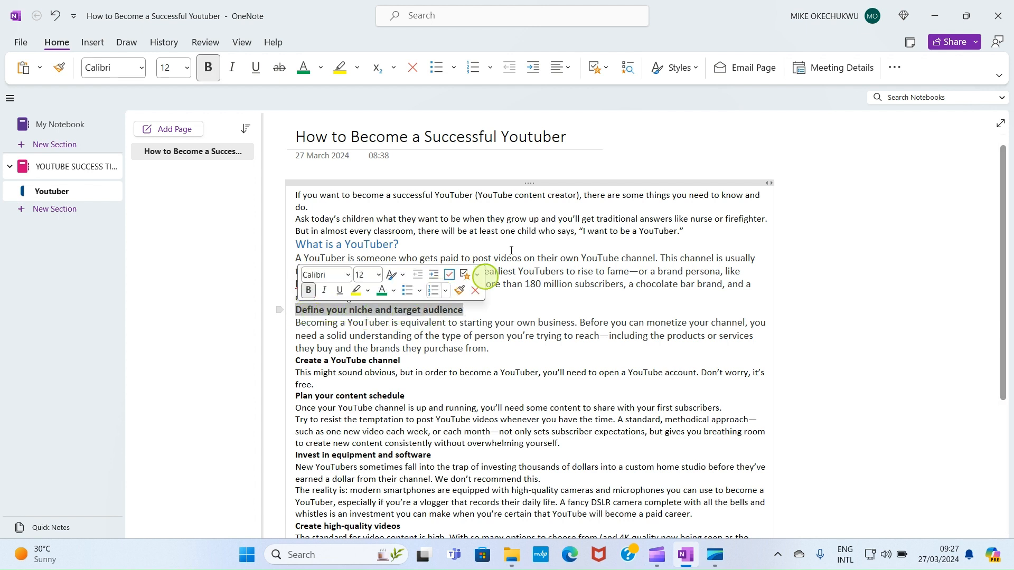
left_click(694, 69)
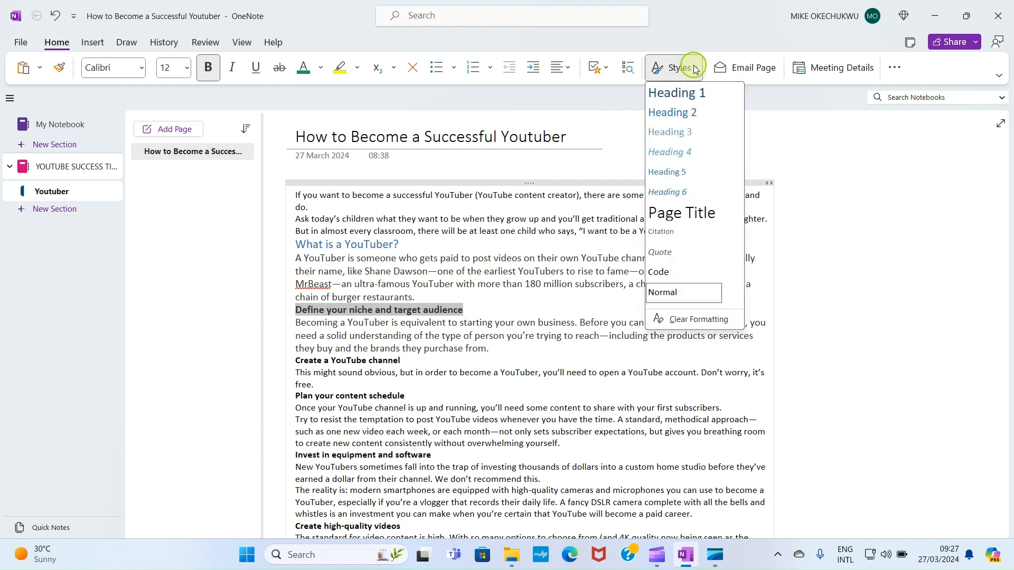
left_click(670, 111)
Apply the Heading 2 style to the subheading "Create a YouTube channel".
left_click(409, 365)
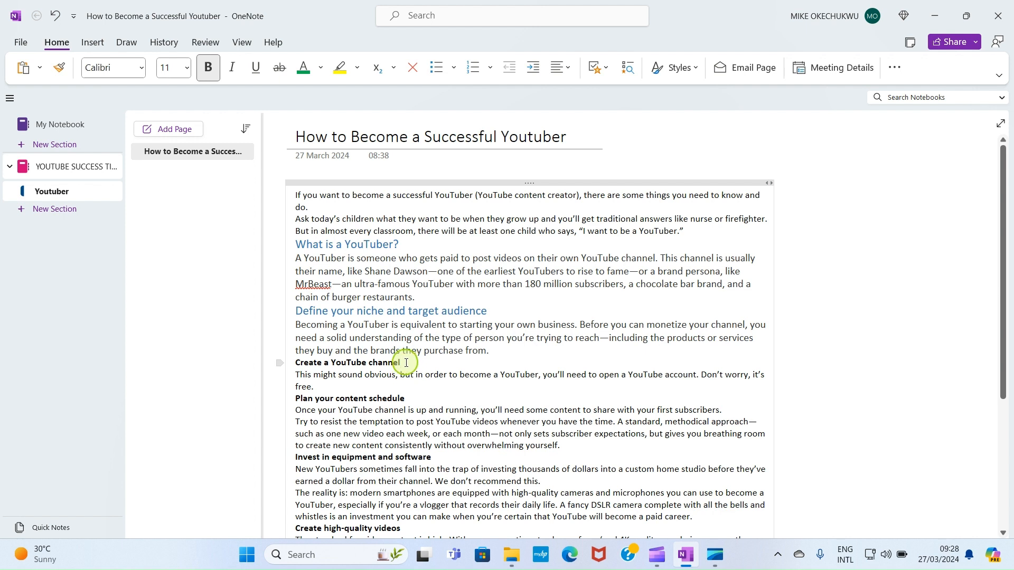
left_click_drag(406, 363, 296, 364)
left_click(687, 68)
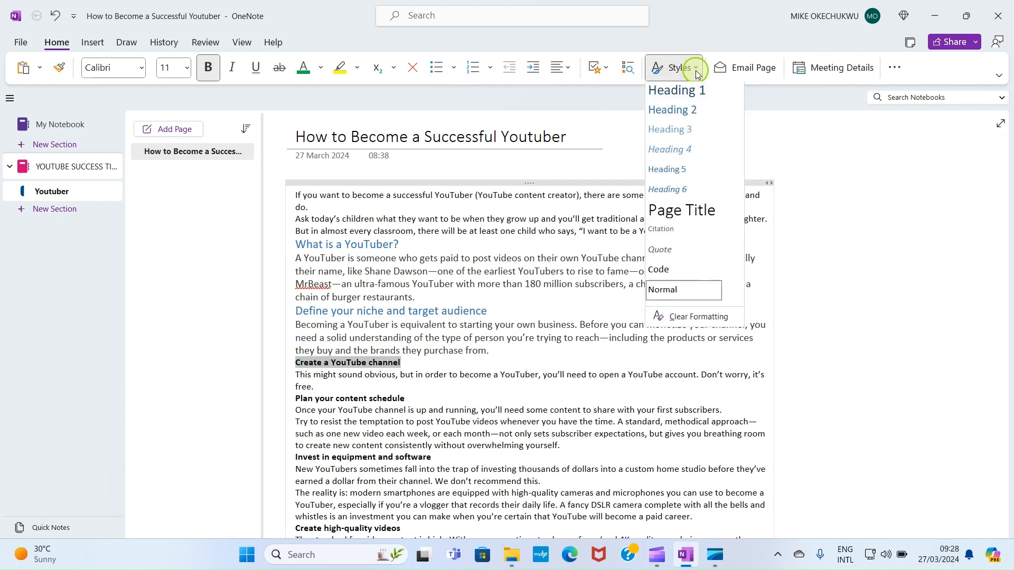
left_click(672, 113)
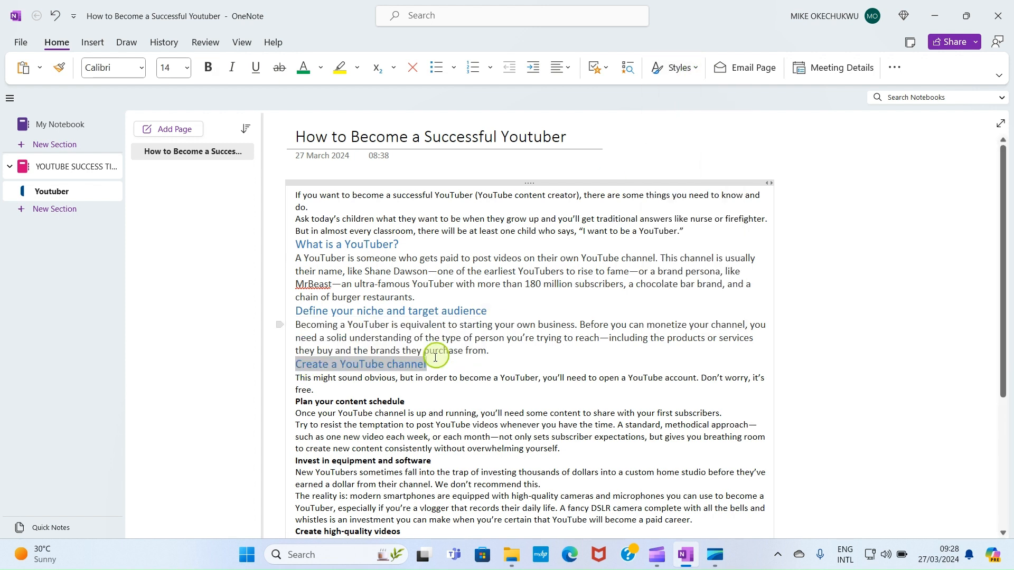
Apply the Heading 2 style to the subheading "Plan your content schedule".
left_click(411, 398)
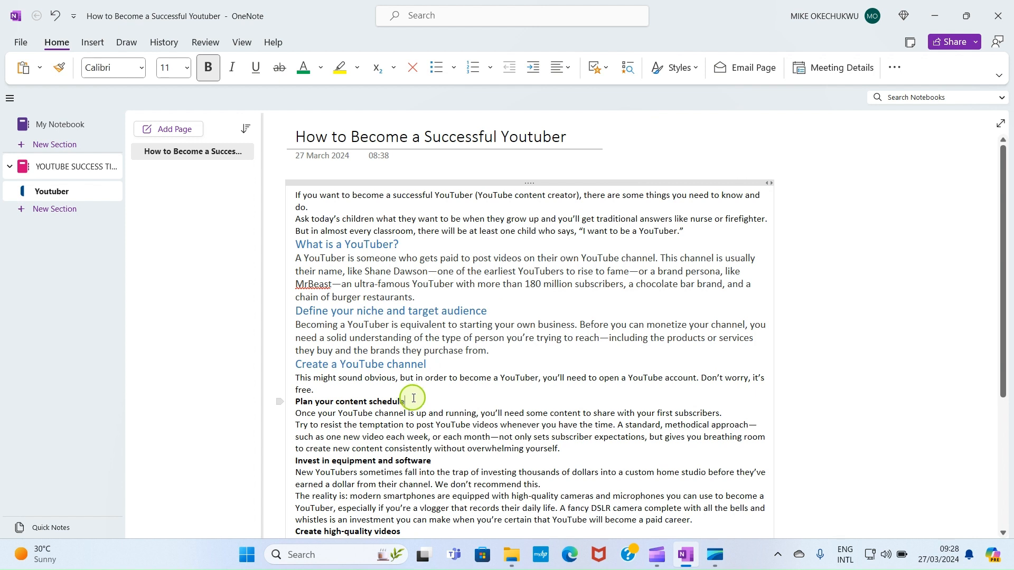
left_click_drag(414, 398, 297, 404)
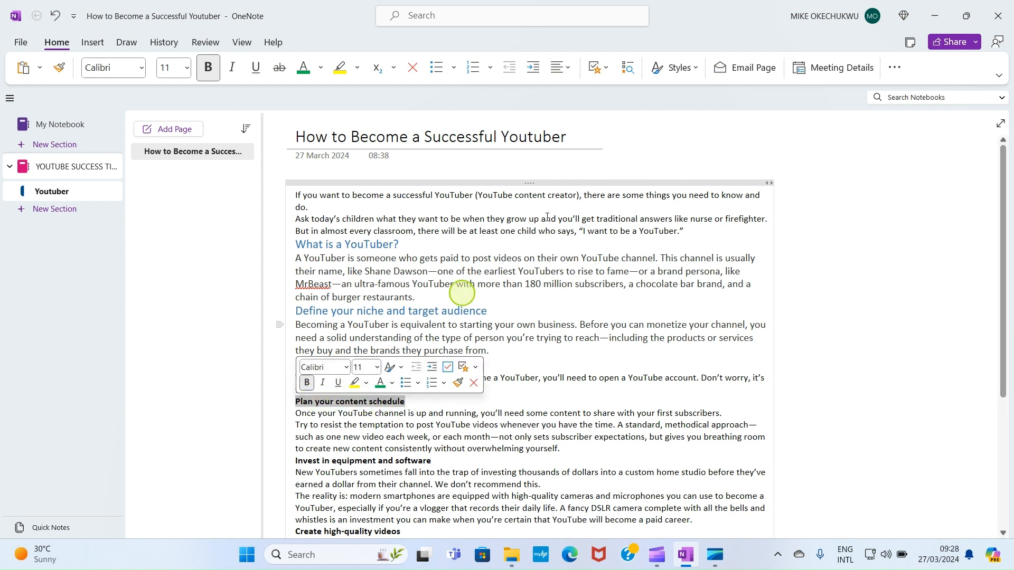
left_click(695, 72)
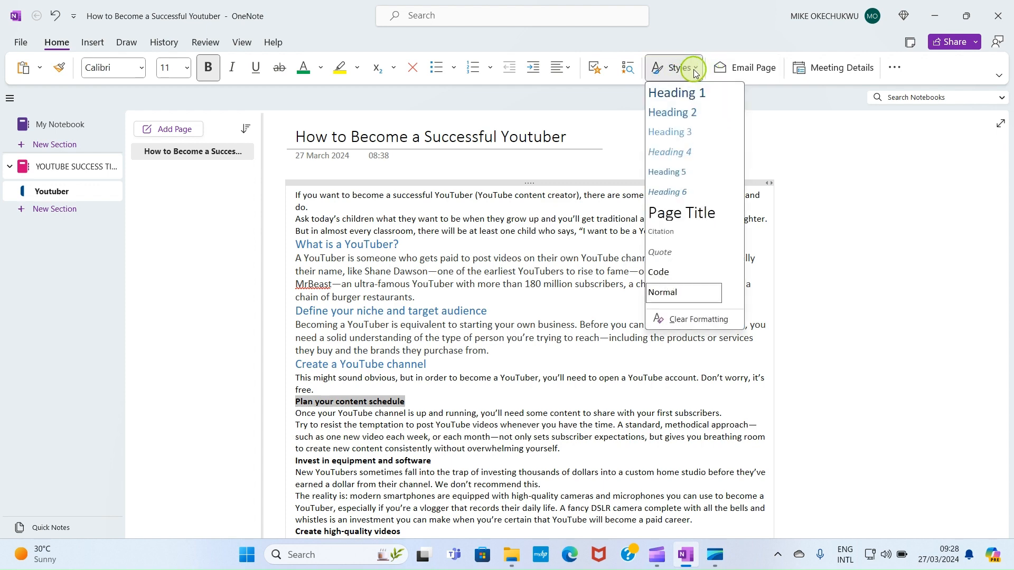
left_click(672, 113)
Apply the Heading 2 style to the subheading "Invest in equipment and software".
scroll(492, 370, "down", 6)
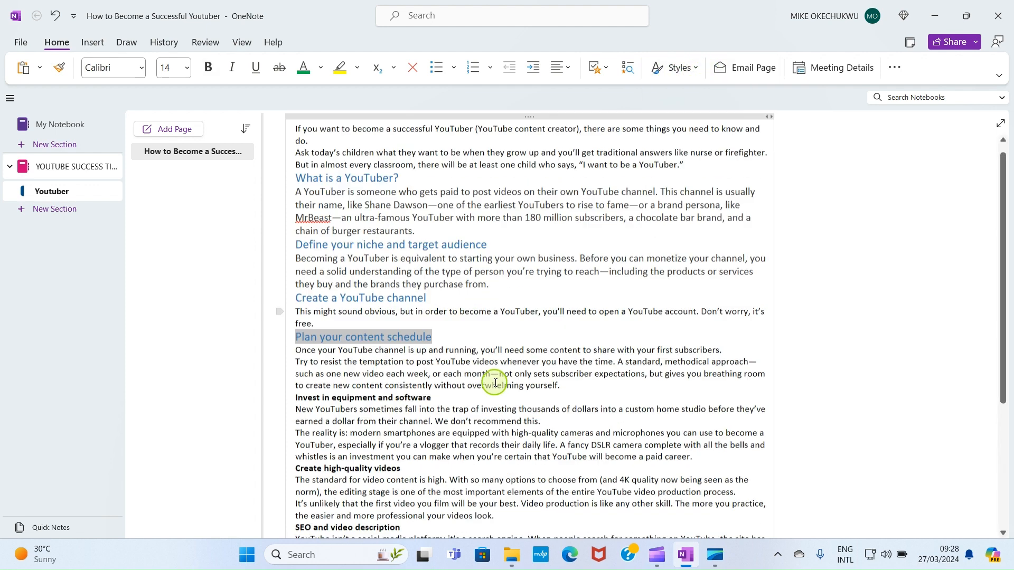
scroll(476, 338, "up", 3)
left_click(435, 292)
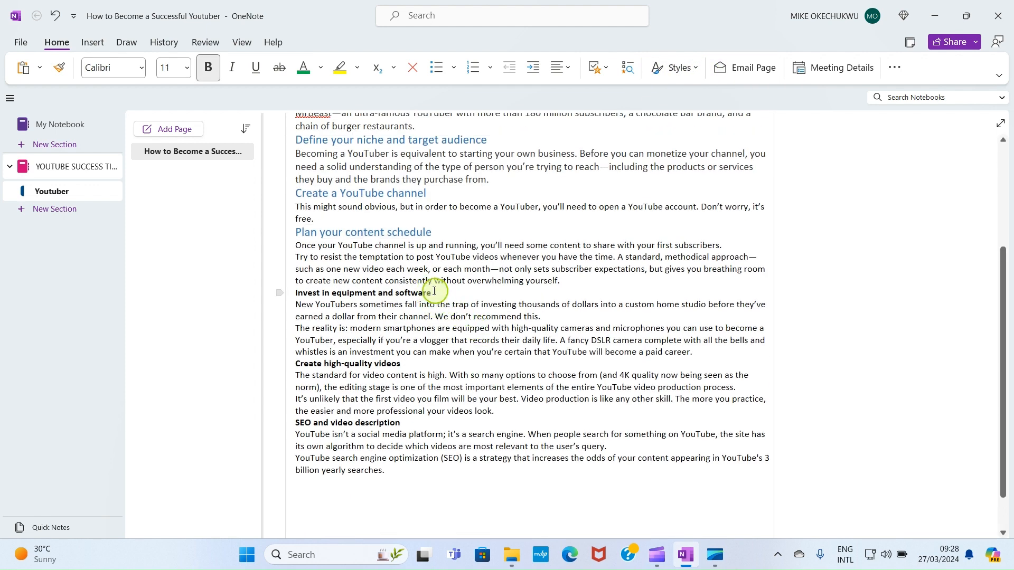
left_click_drag(438, 295, 295, 293)
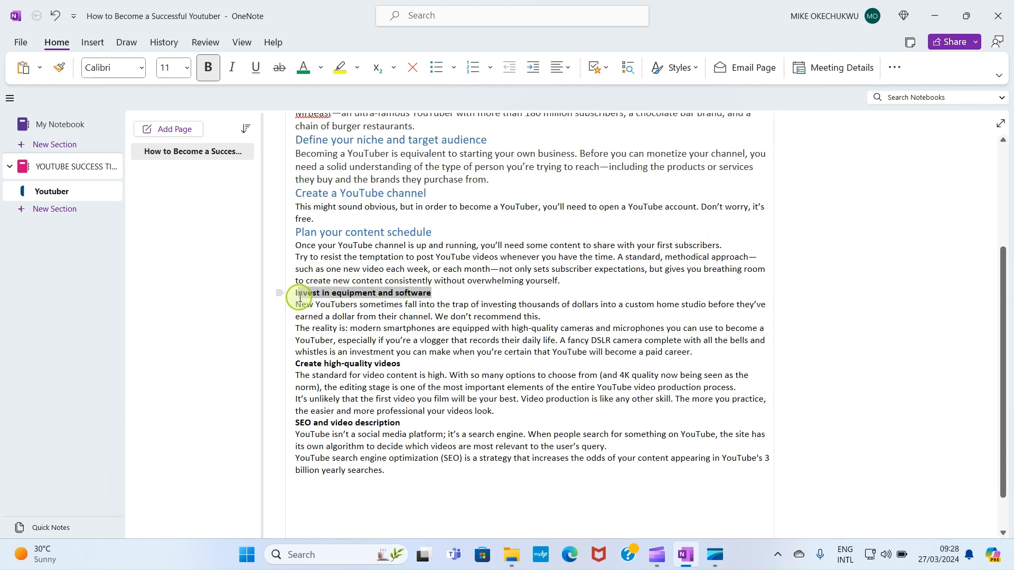
left_click_drag(473, 297, 293, 294)
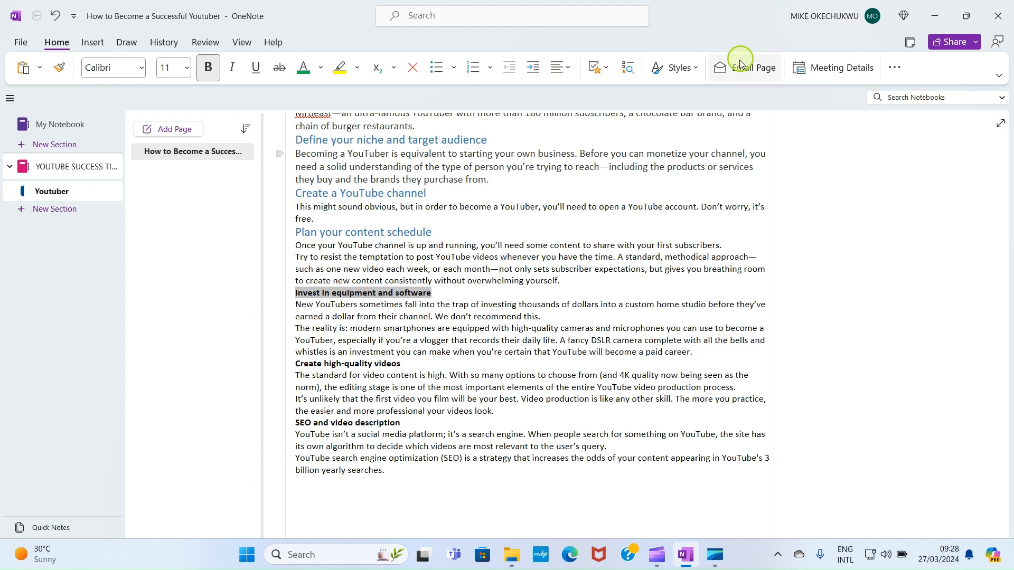
left_click(689, 67)
left_click(672, 112)
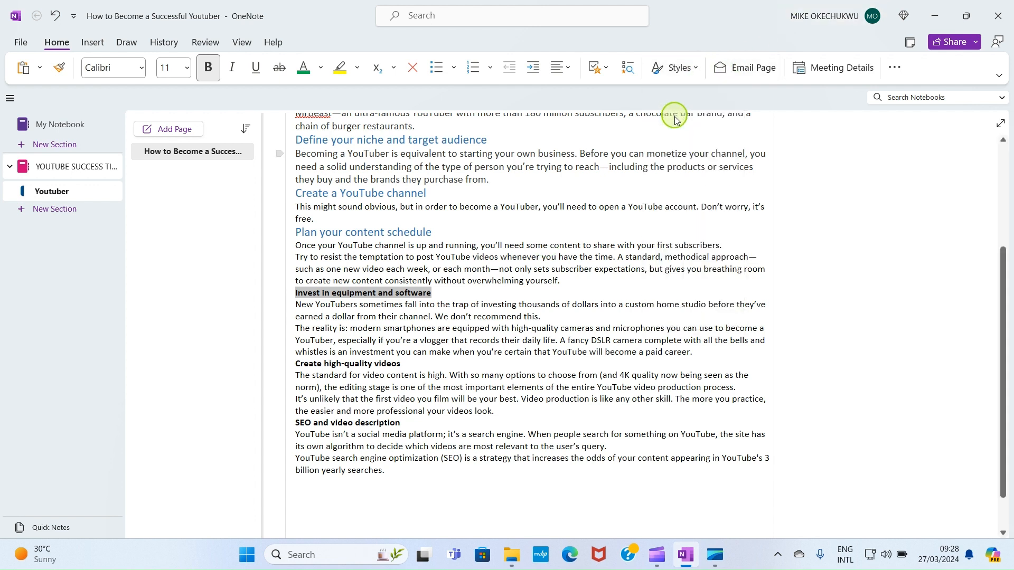
Apply the Heading 2 style to the remaining subheadings "Create high-quality videos" and "SEO and video description".
left_click(504, 269)
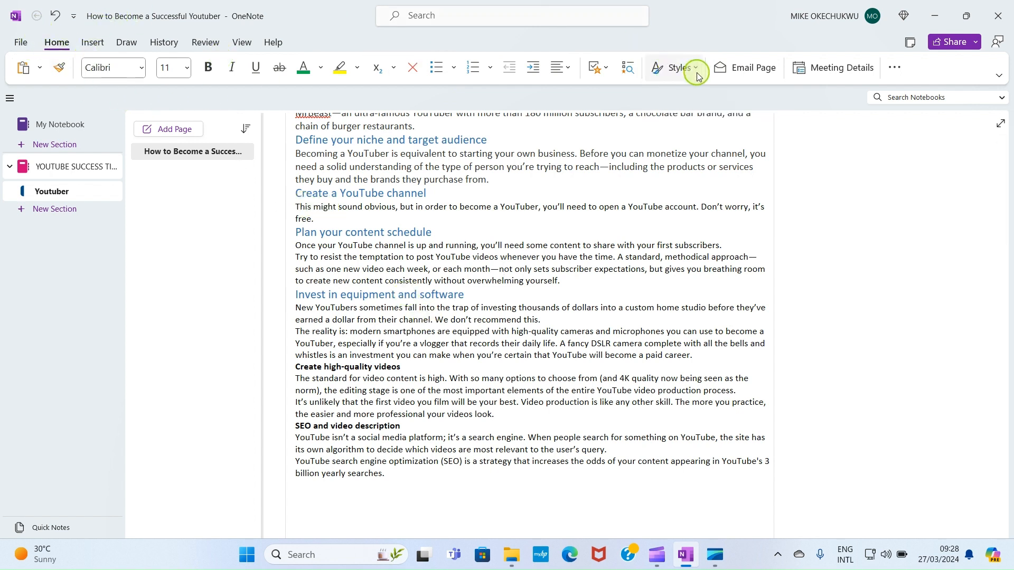
scroll(623, 206, "down", 3)
left_click(562, 286)
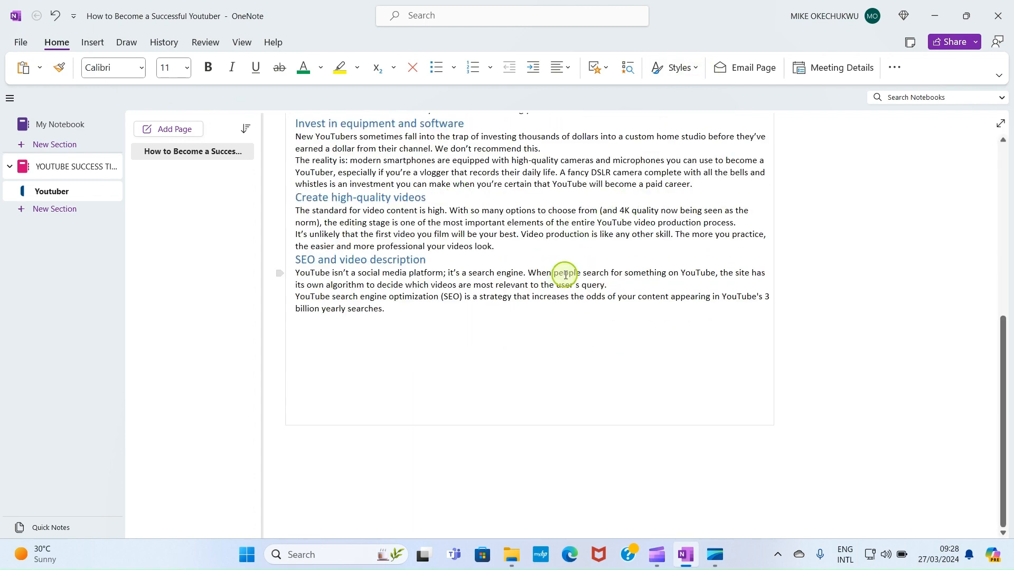
Move the article's text block down the page and add a "CONTENTS" heading in the space beneath the page title.
scroll(565, 256, "up", 3)
scroll(566, 256, "up", 1)
scroll(565, 256, "down", 2)
scroll(564, 254, "up", 3)
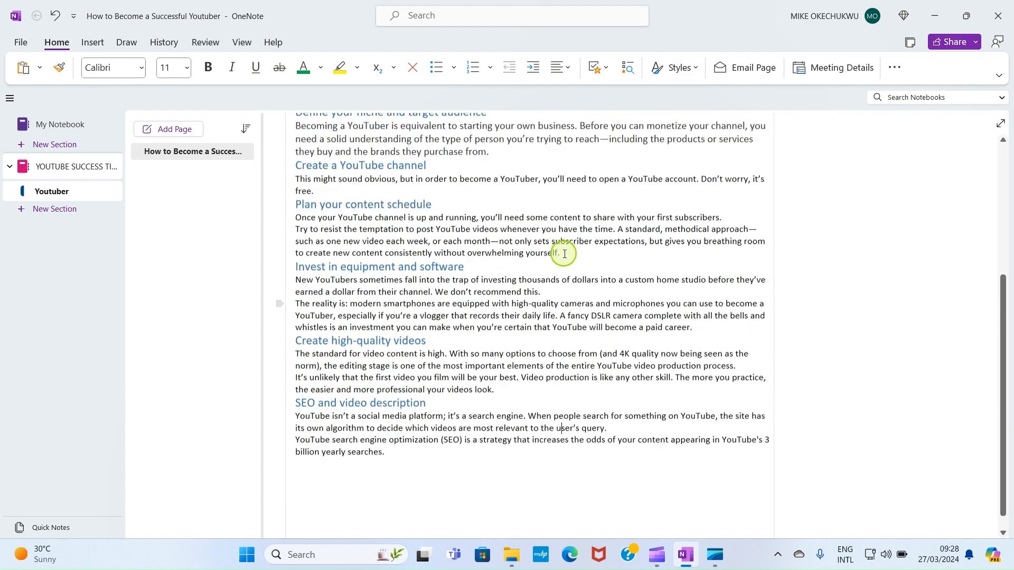
scroll(564, 255, "up", 3)
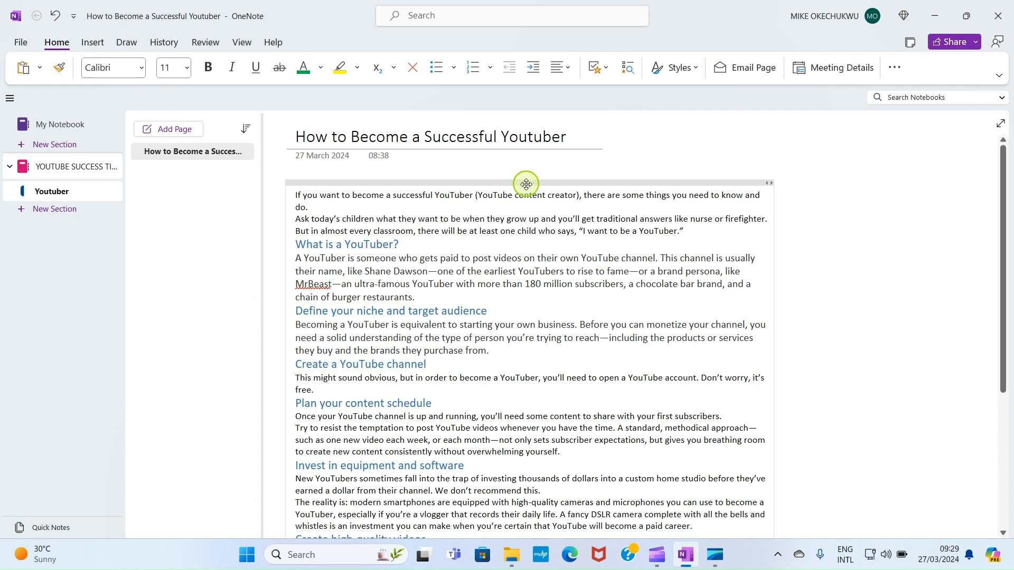
left_click_drag(526, 184, 523, 329)
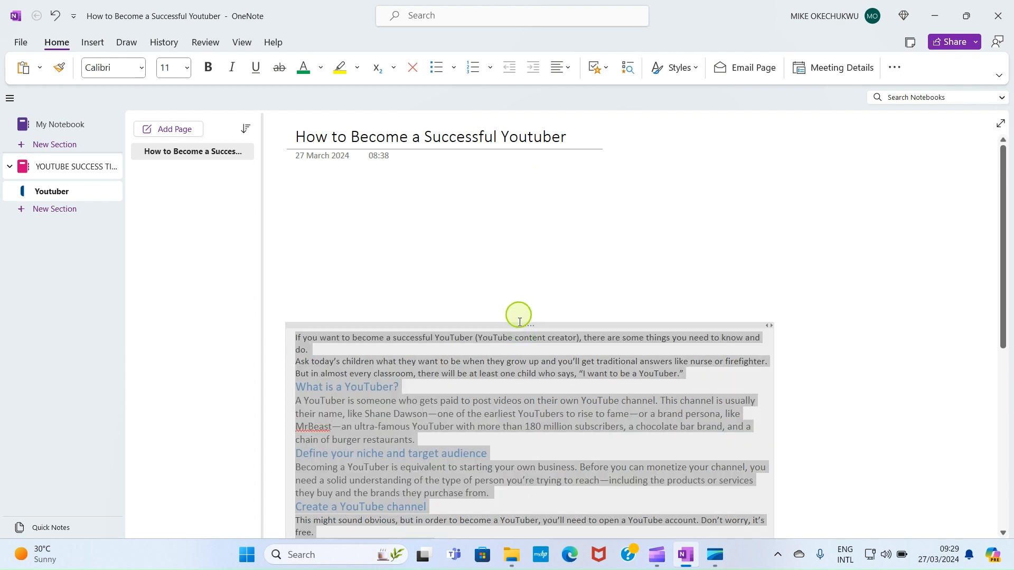
left_click(302, 180)
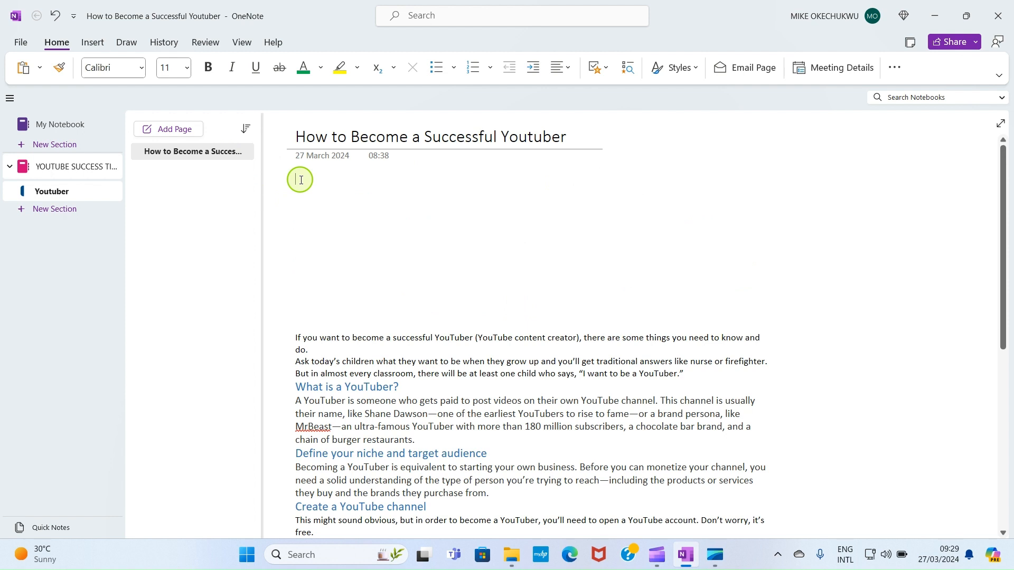
left_click(301, 180)
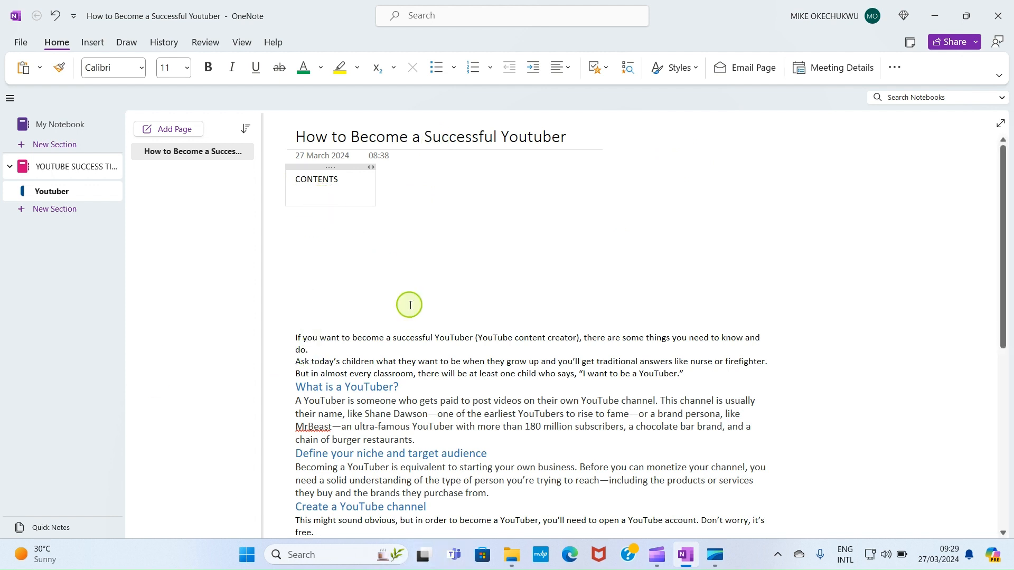
Copy the paragraph link of the subheading "What is a YouTuber?" and paste it on a new line under CONTENTS.
right_click(369, 386)
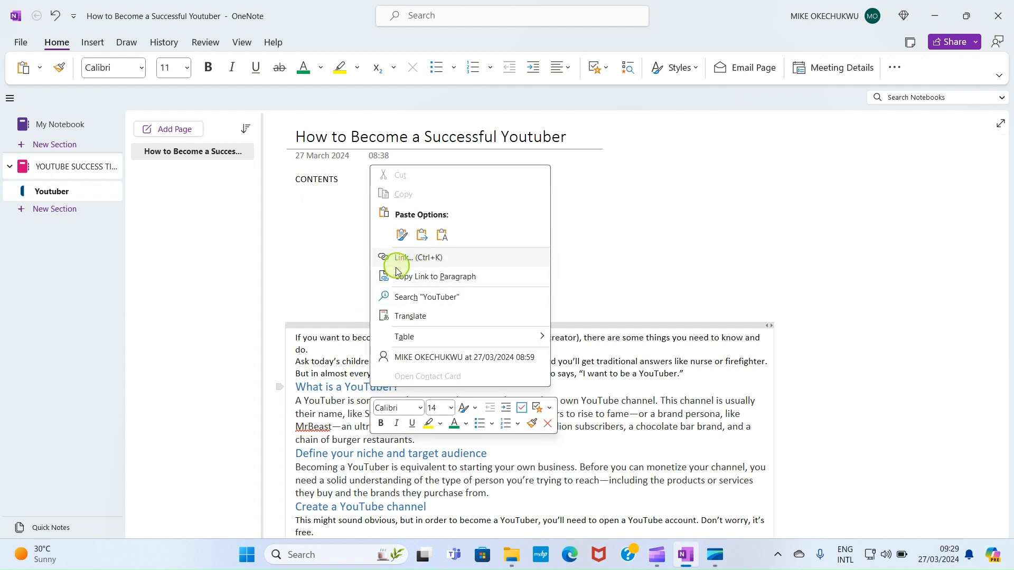
left_click(457, 279)
left_click(340, 181)
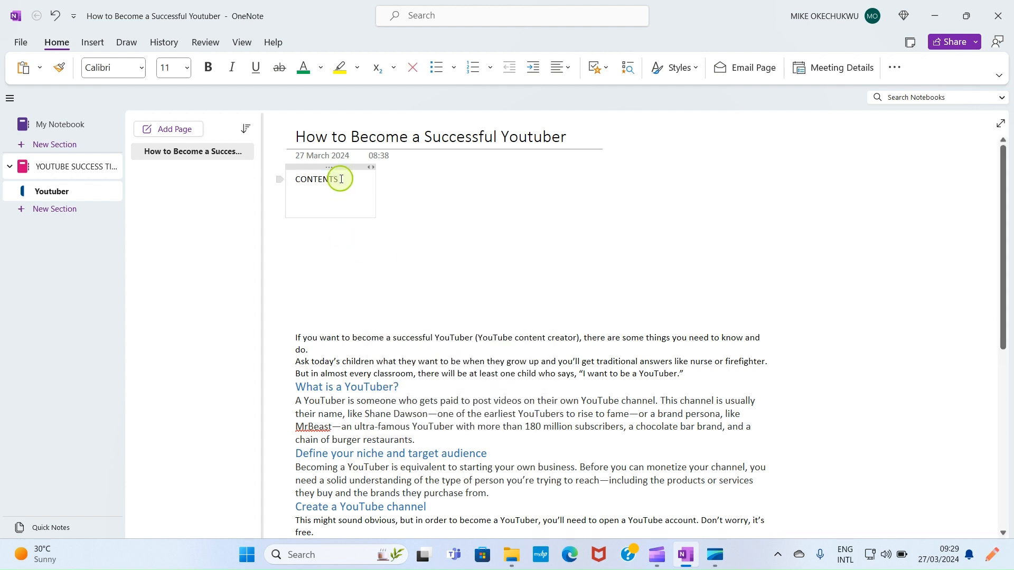
key("Return")
right_click(306, 192)
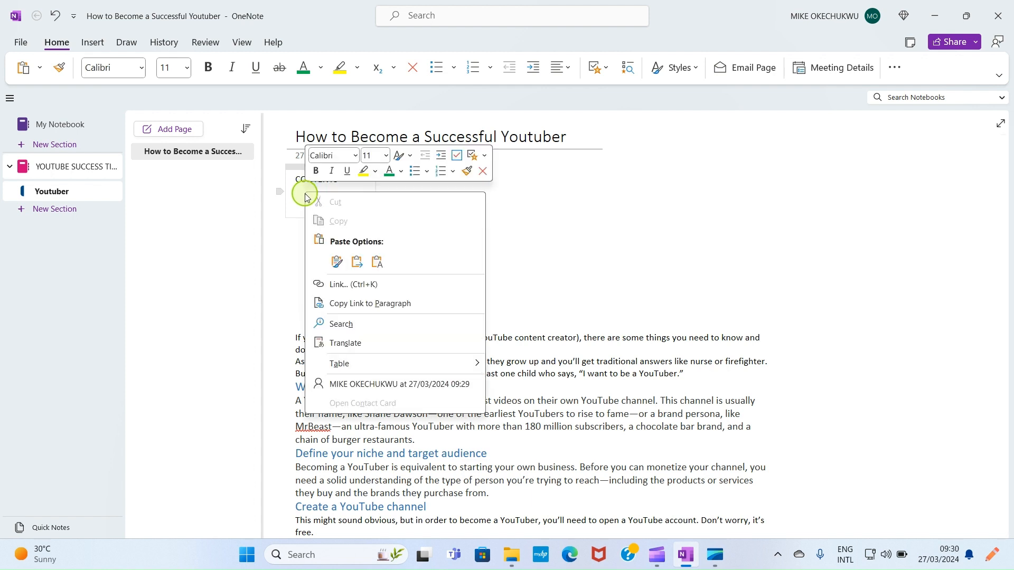
left_click(336, 262)
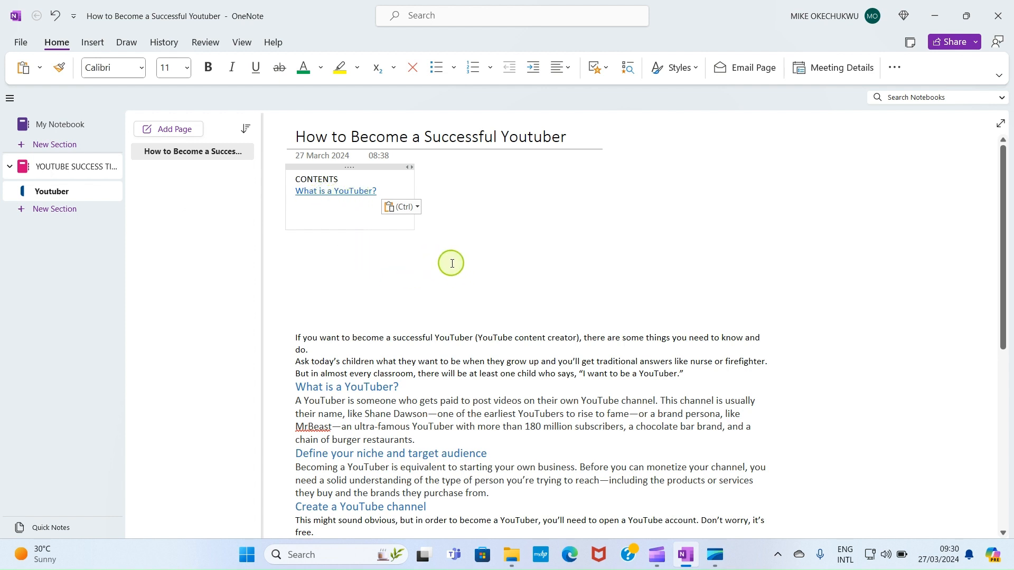
Copy the paragraph link of "Define your niche and target audience" and paste it below the first link in the contents list.
scroll(452, 257, "down", 2)
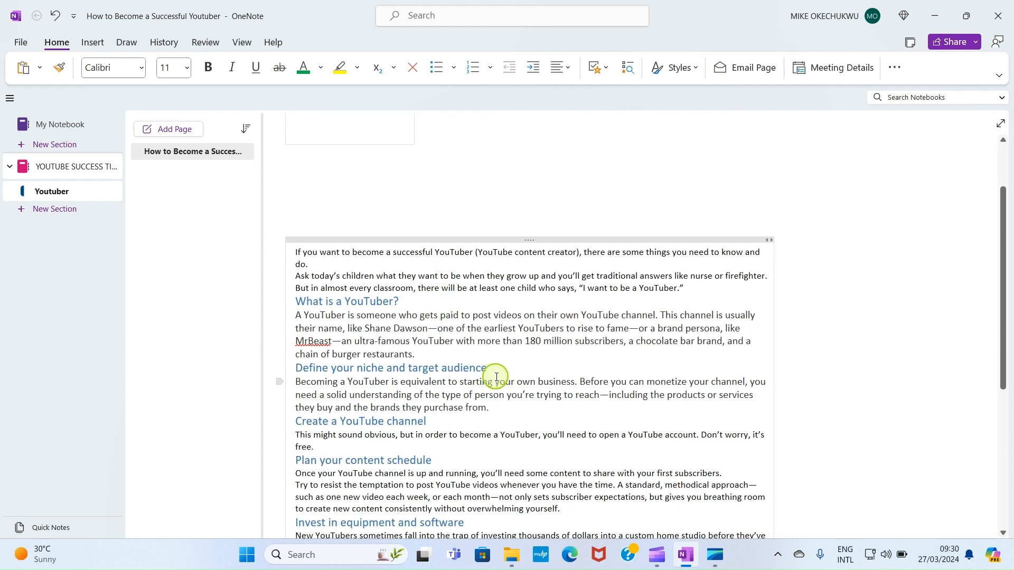
left_click(486, 361)
left_click(483, 367)
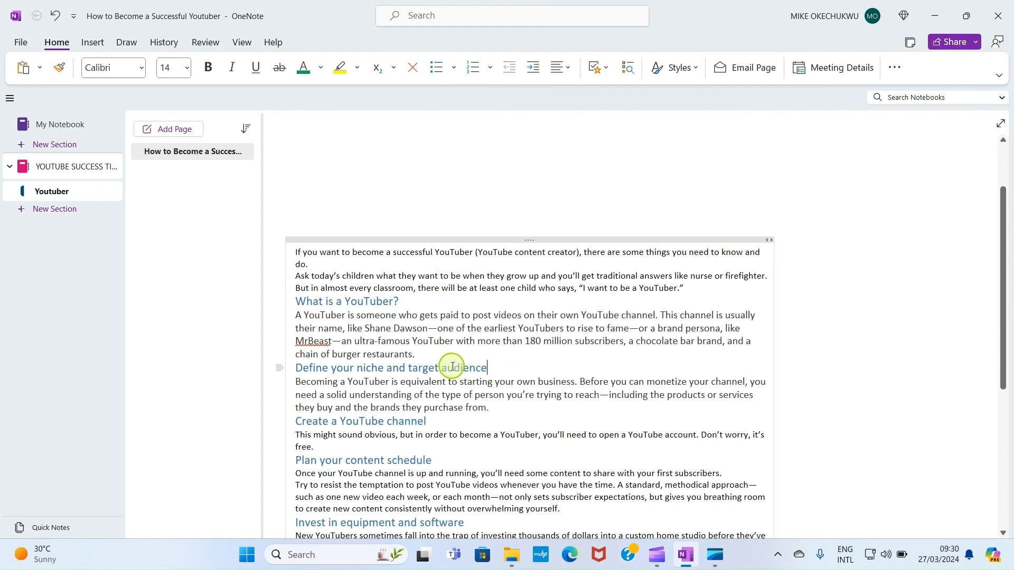
right_click(452, 367)
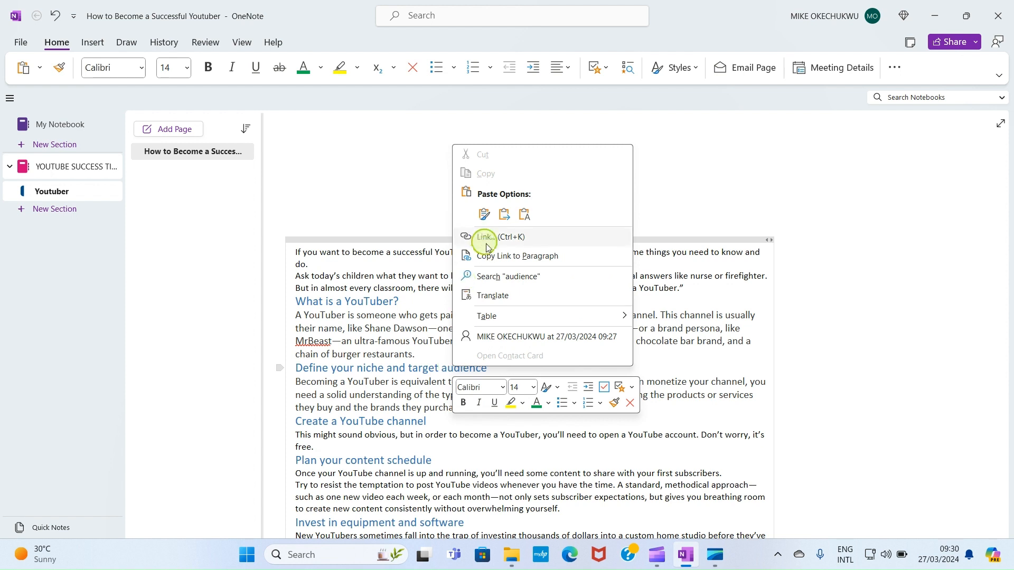
left_click(520, 258)
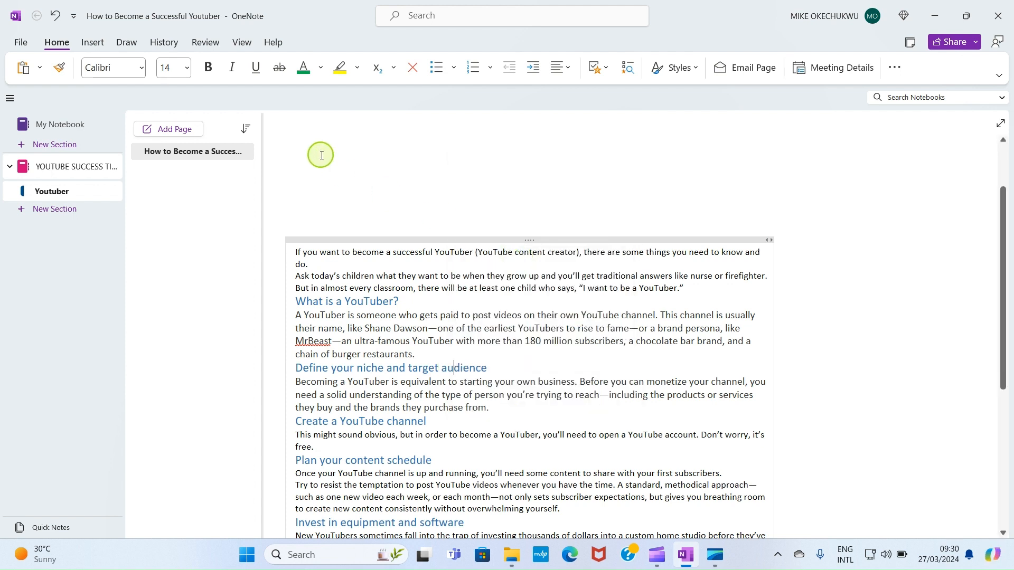
scroll(319, 153, "up", 2)
left_click(388, 209)
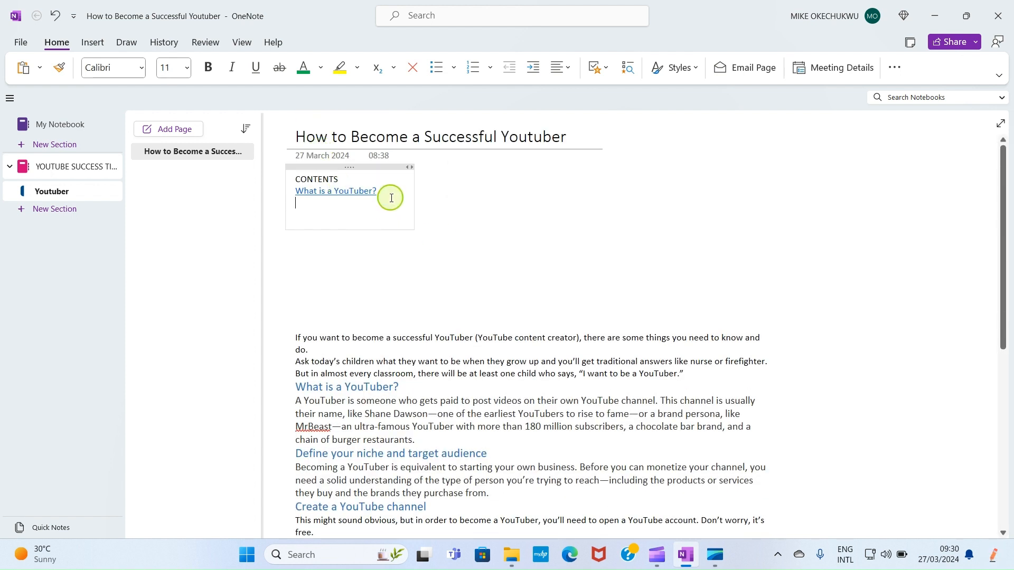
right_click(300, 206)
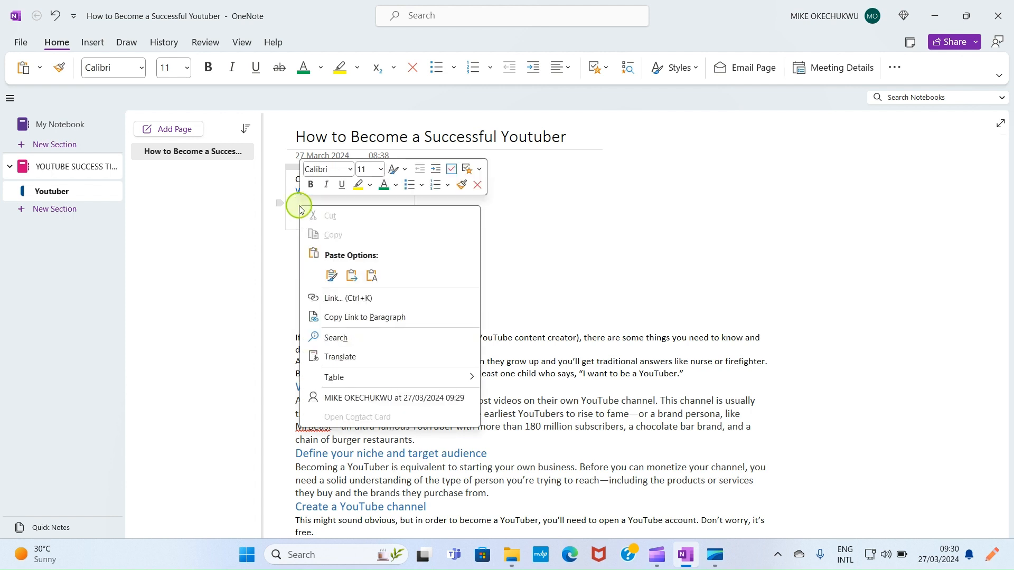
left_click(334, 276)
key("ctrl+v")
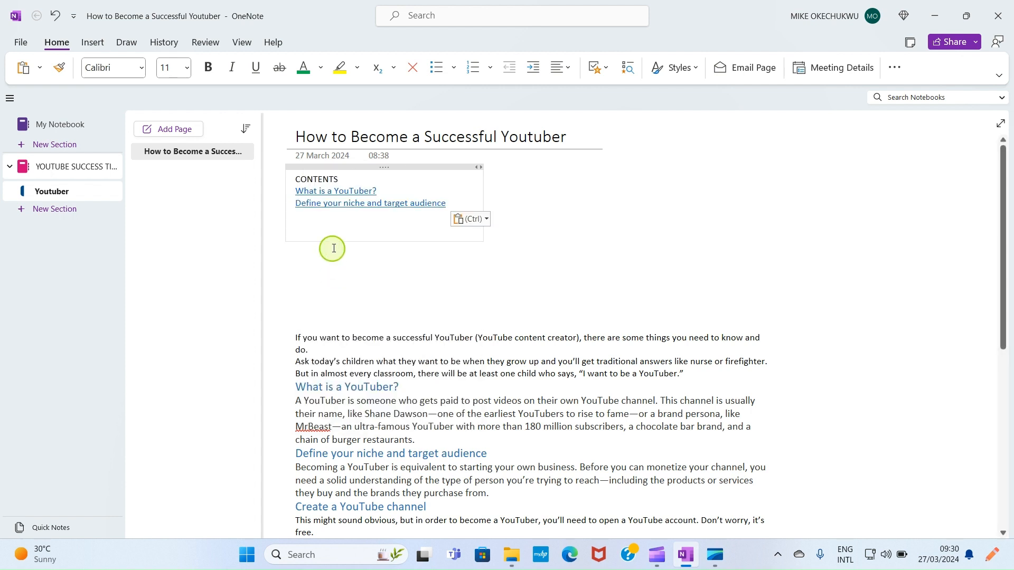
Copy the paragraph link of "Create a YouTube channel" and paste it as the third entry in the contents list.
scroll(421, 319, "down", 3)
left_click(406, 332)
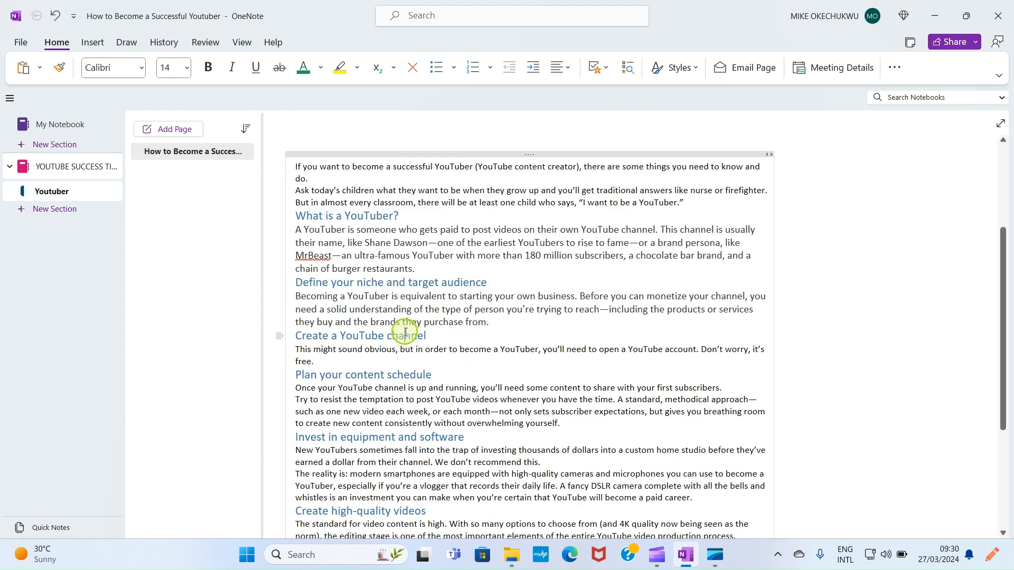
right_click(405, 333)
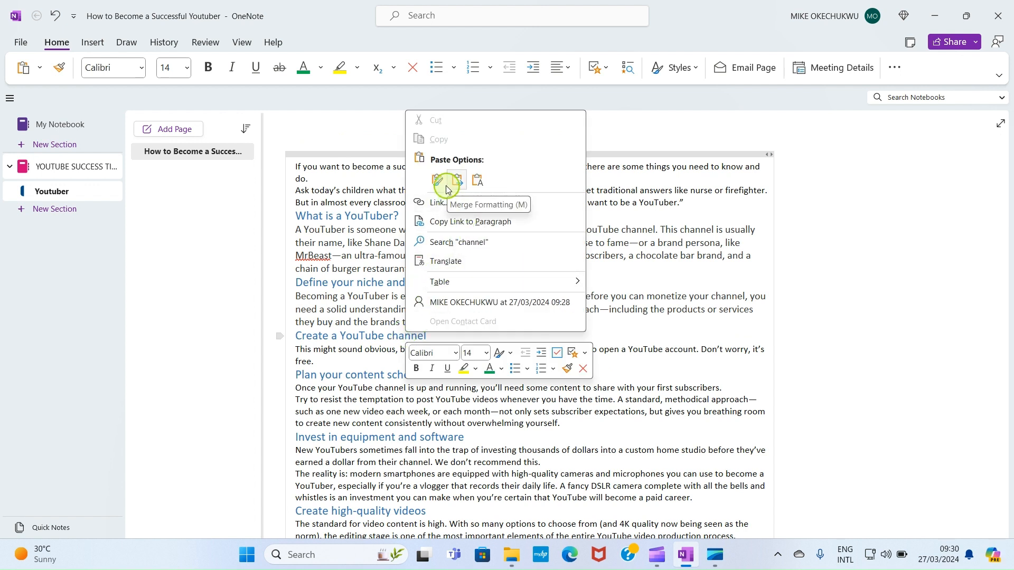
left_click(457, 223)
scroll(389, 224, "up", 3)
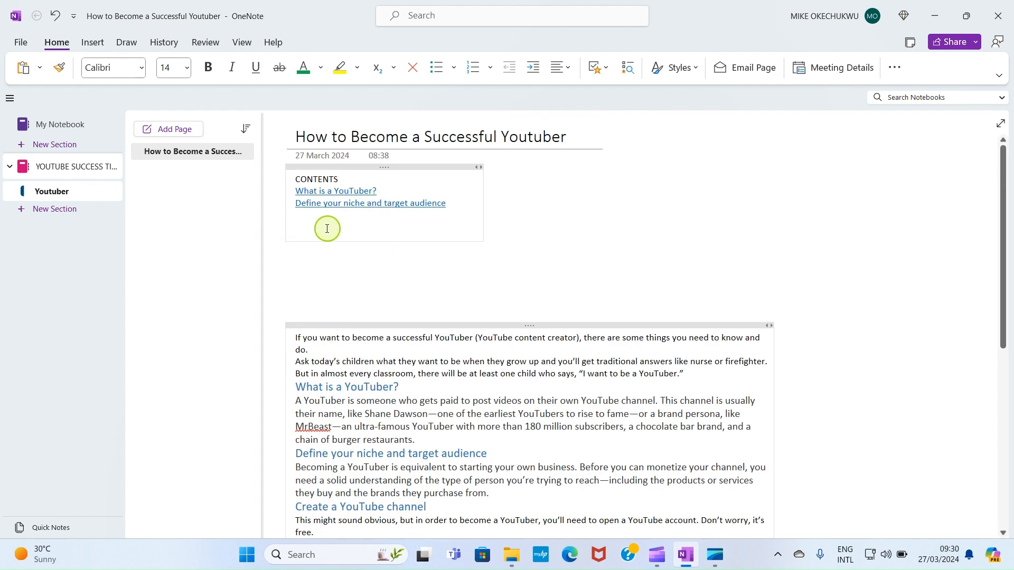
left_click(313, 225)
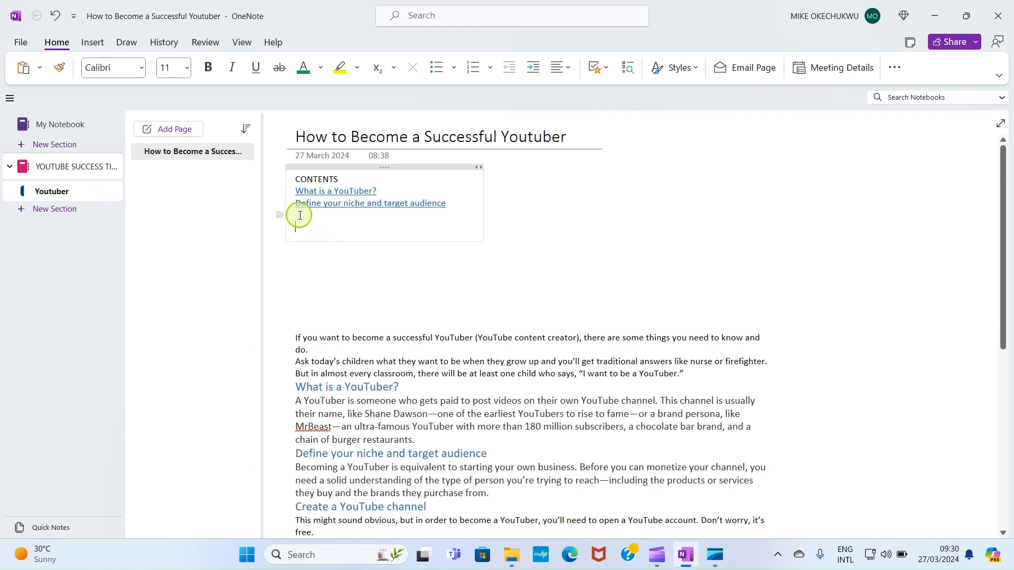
right_click(299, 214)
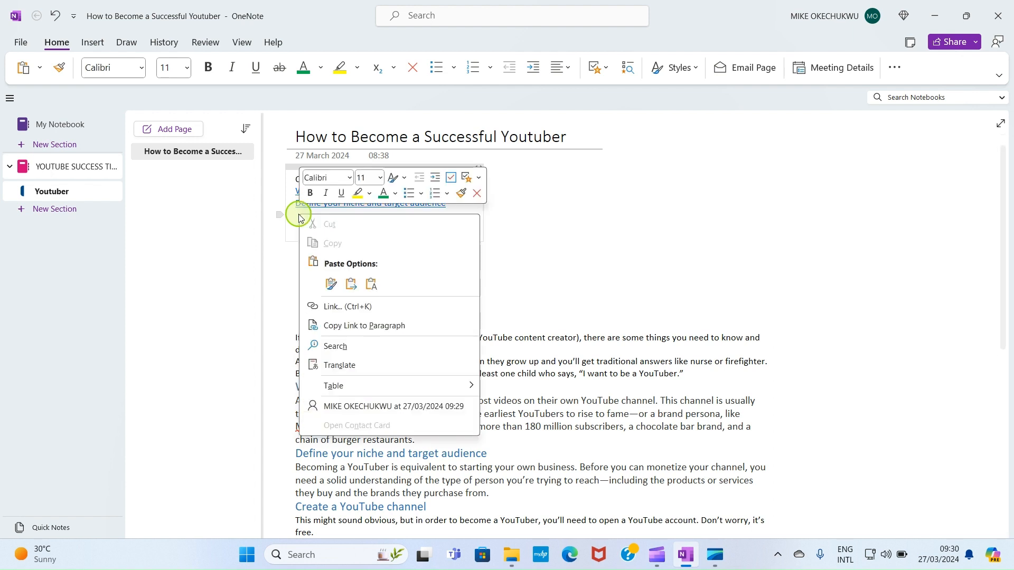
left_click(327, 276)
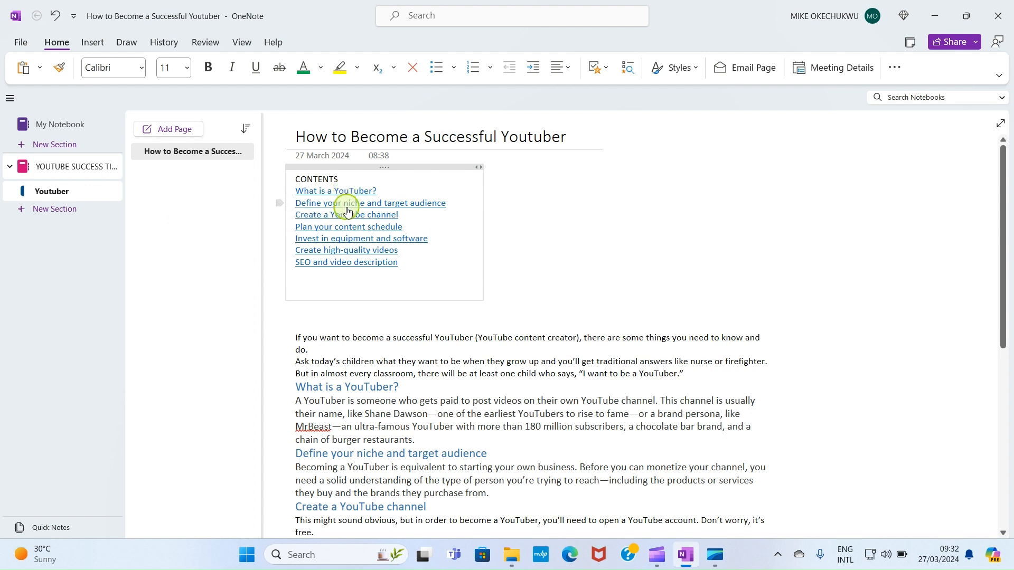
Test the contents links by following "Create high-quality videos" and "Create a YouTube channel" to their subheadings.
left_click(324, 254)
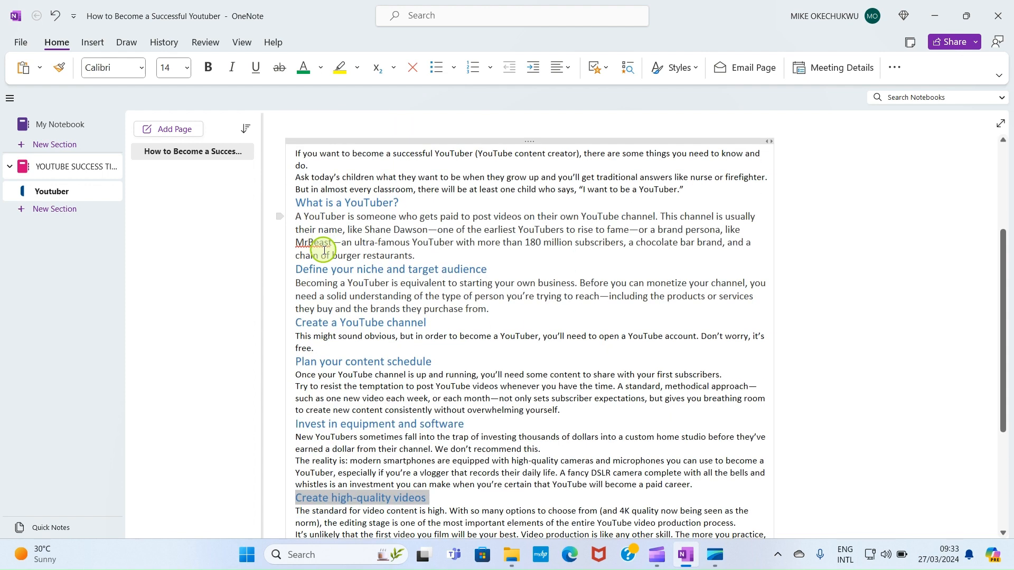
scroll(482, 333, "up", 4)
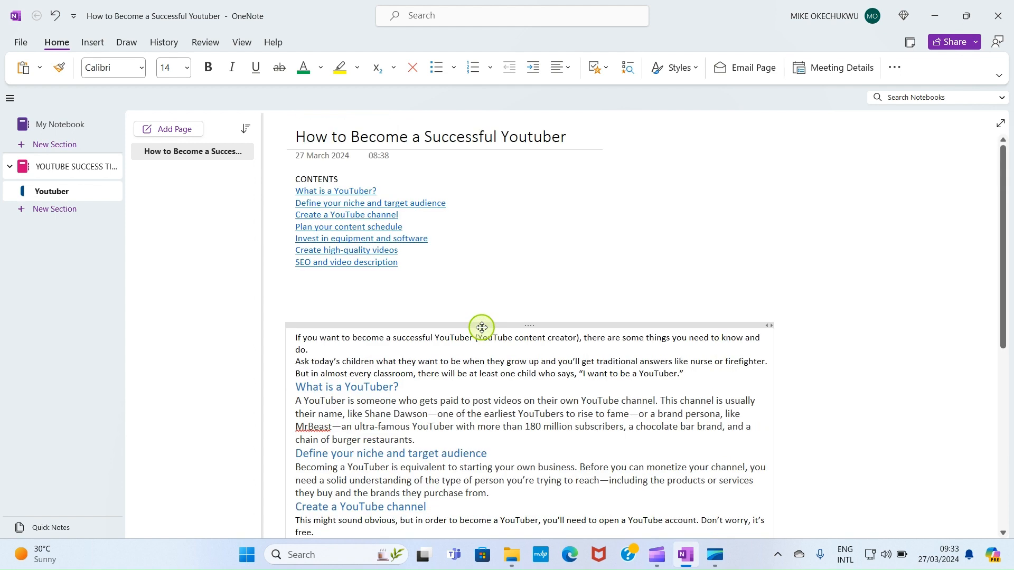
left_click(332, 219)
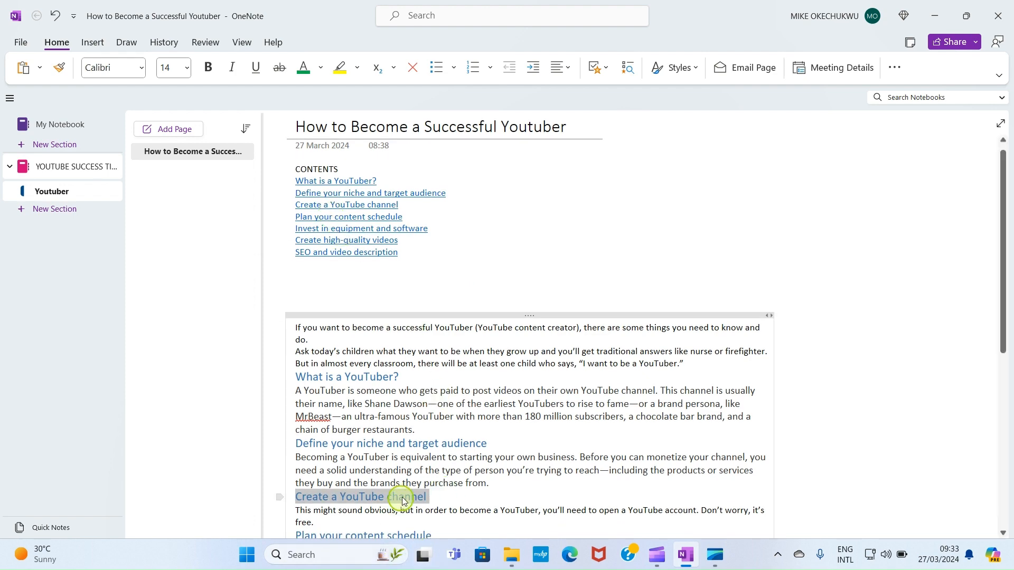
scroll(591, 427, "down", 2)
scroll(591, 427, "up", 2)
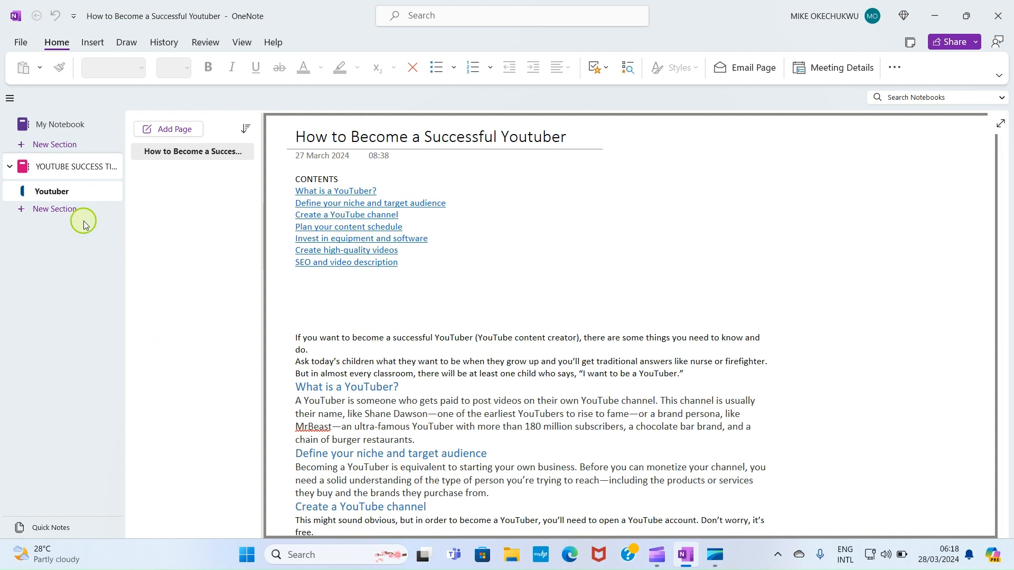
Create a new notebook named "YOUTUBE VIDEO TITLES" in OneDrive - Personal without inviting other people.
left_click(19, 44)
left_click(37, 102)
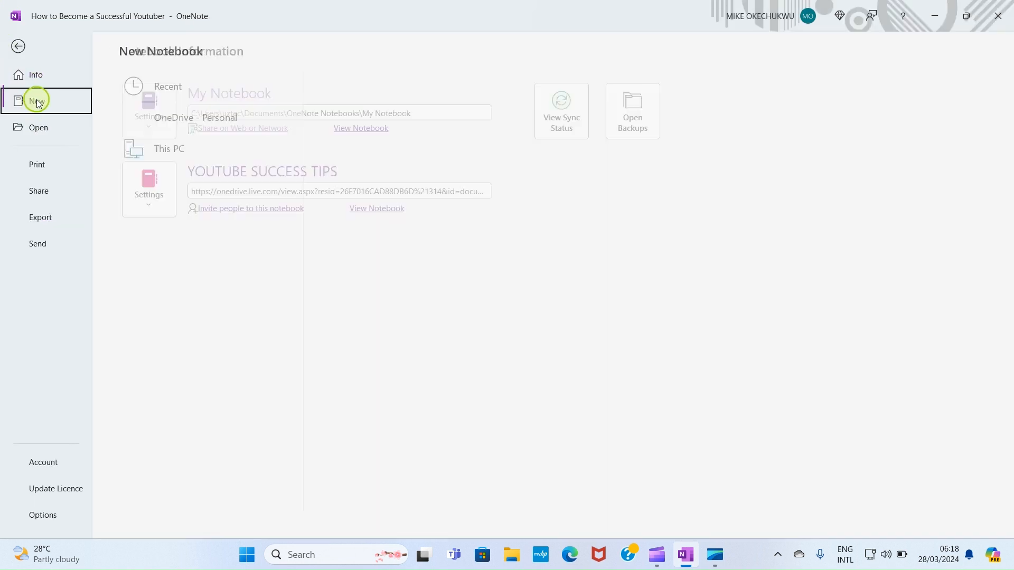
type("YOUTUBE VI")
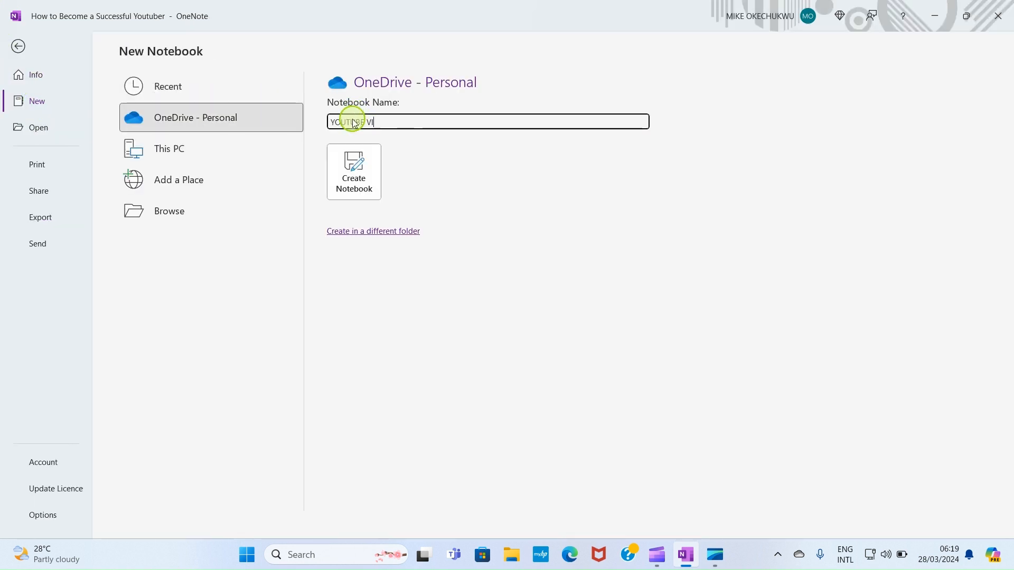
type("DEO TITLES")
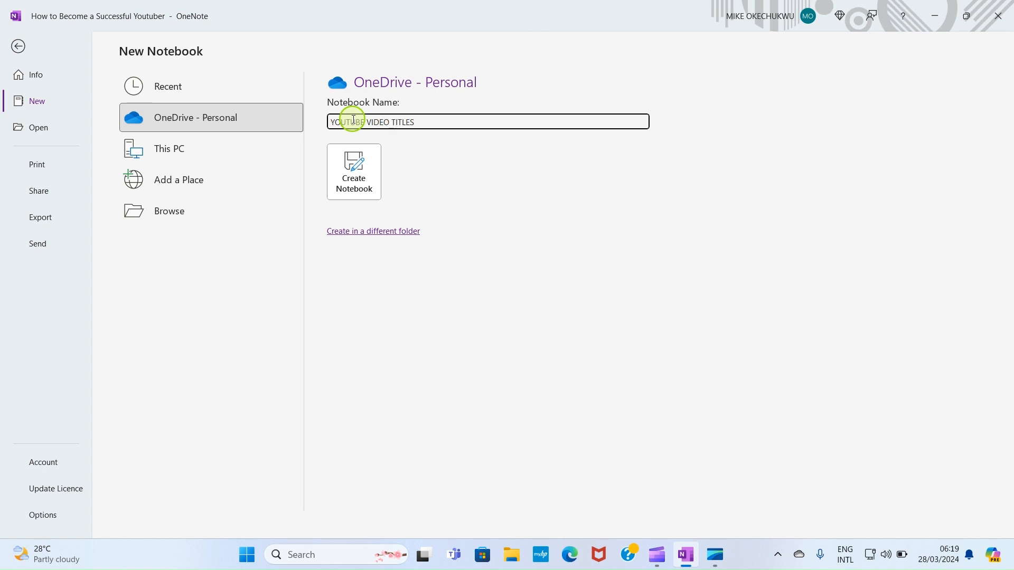
left_click(355, 172)
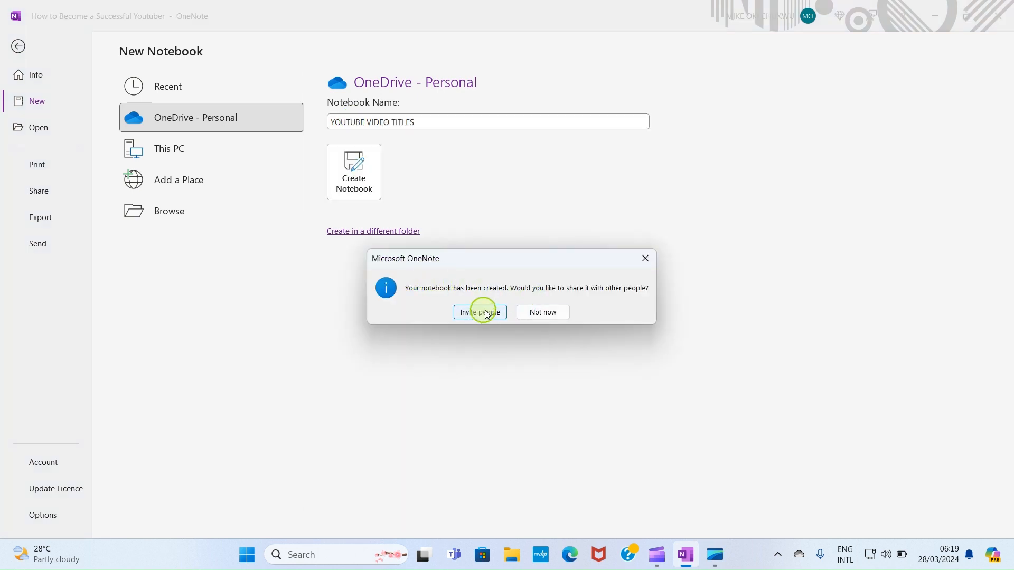
left_click(543, 314)
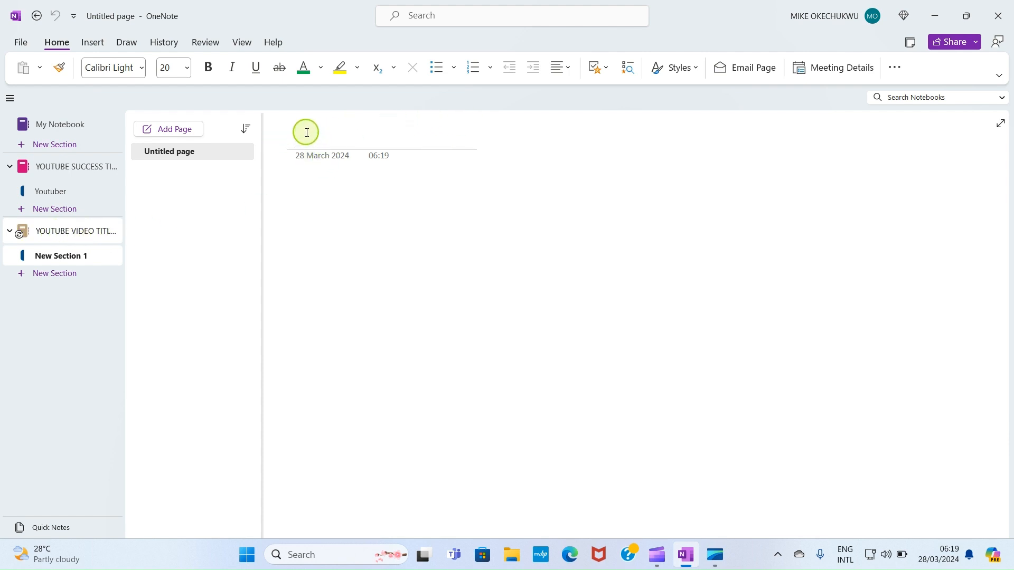
Rename the first section of the YOUTUBE VIDEO TITLES notebook as "Completed Title".
right_click(84, 260)
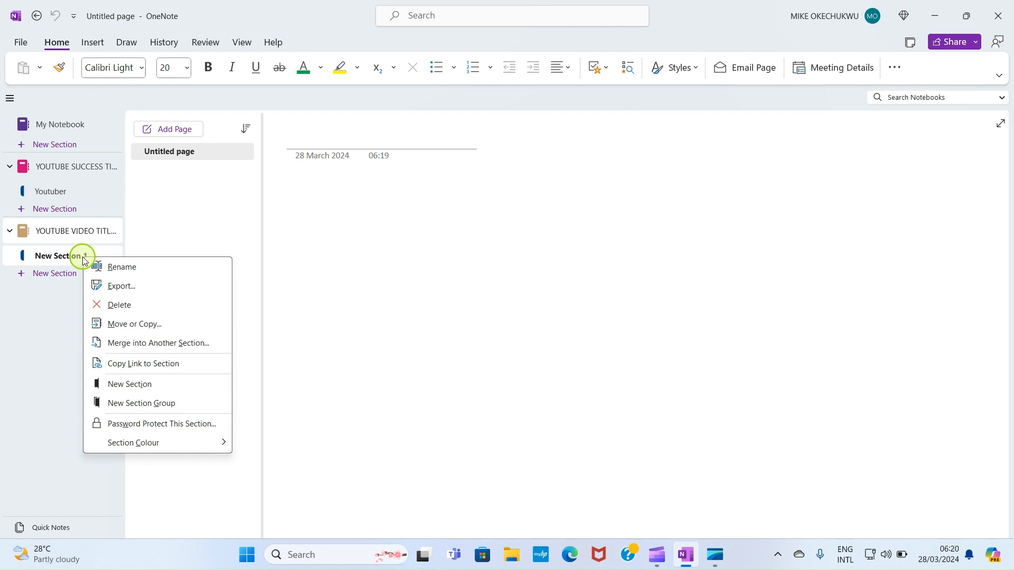
left_click(123, 271)
type("Completed Title")
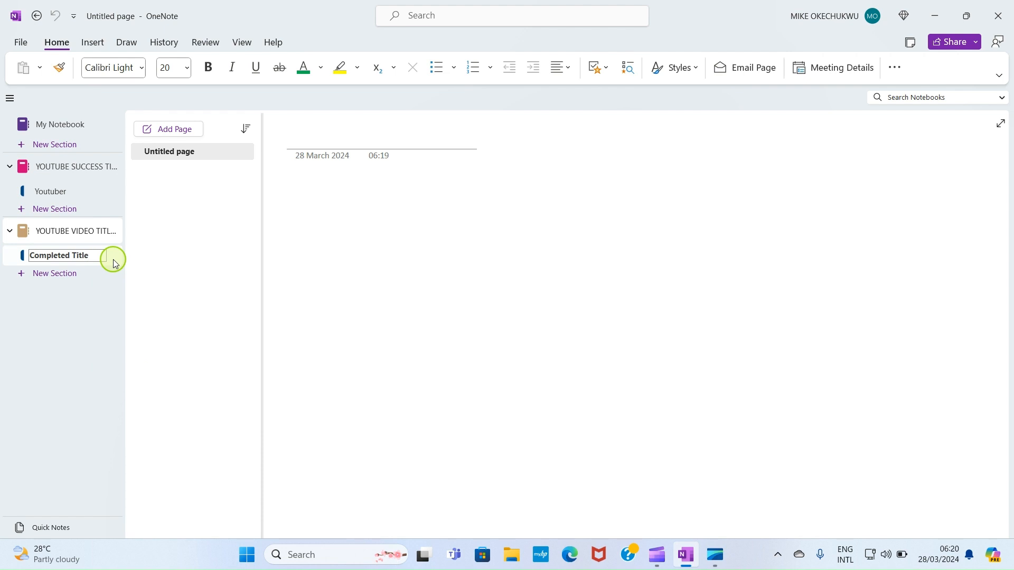
key("Return")
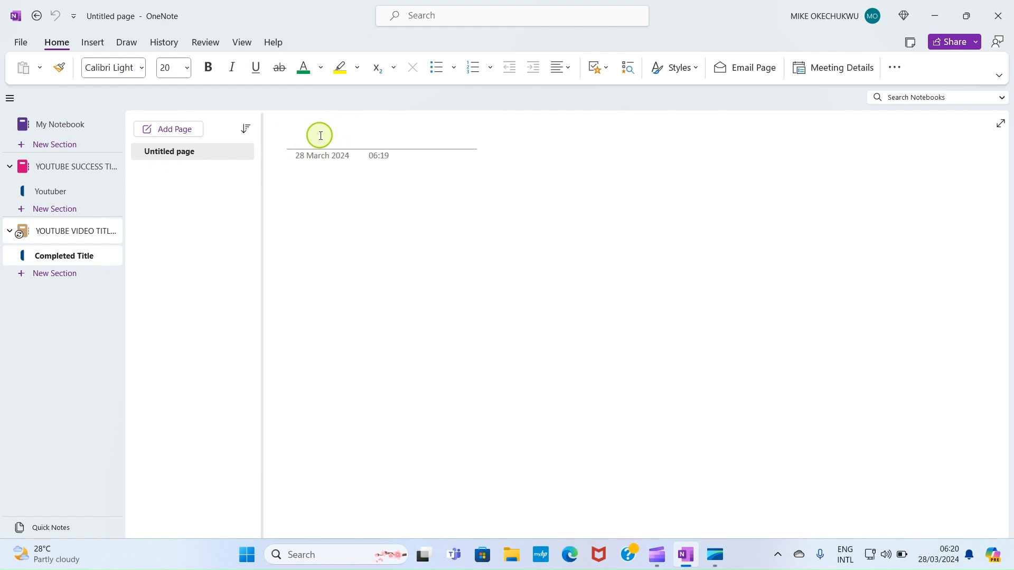
Title the page "Completed Titles for January 2024" and list "How to create poster", "How to use OneNote", "How to design logo" and "How to design book cover".
type("C")
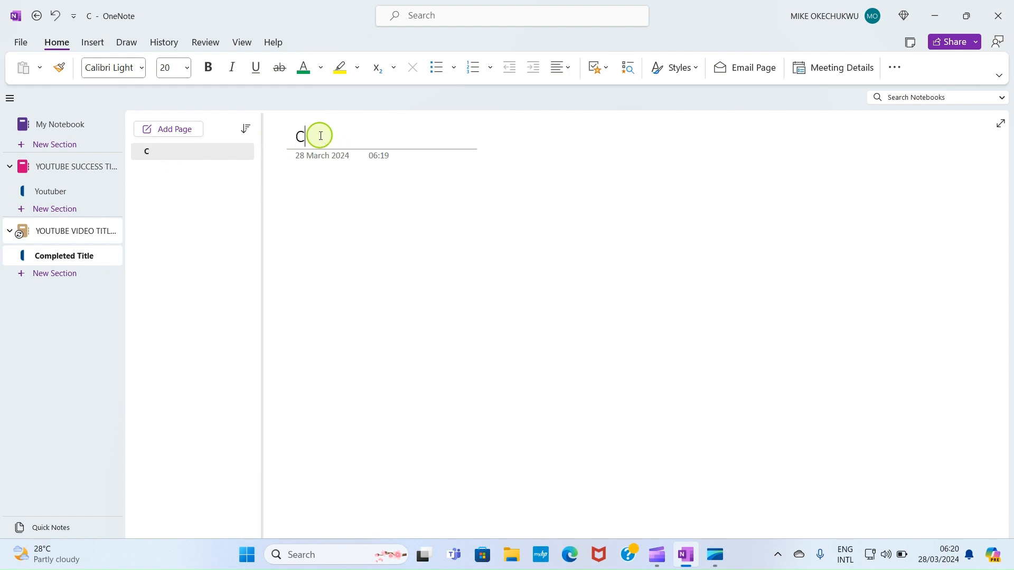
type("ompleted Titles for January 2024")
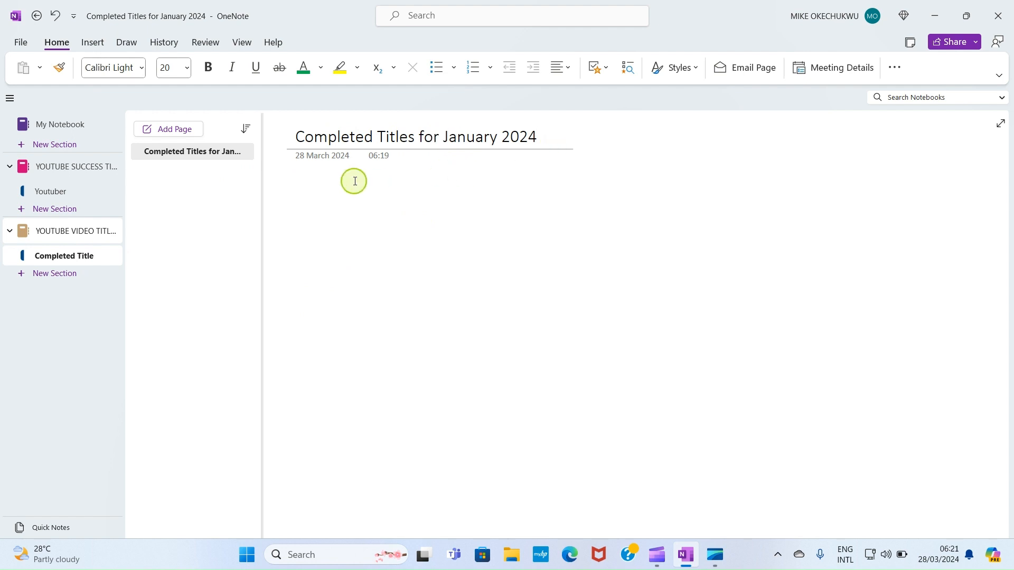
left_click(306, 177)
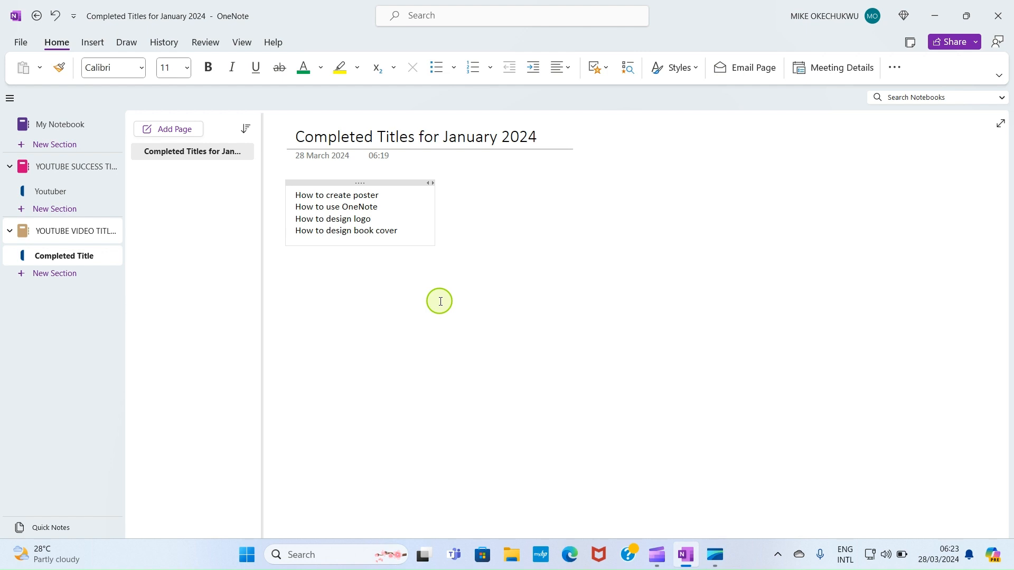
Add a page "Completed for February 2024" with how-to titles on MS Word endnotes and footnotes, AI image upscaling, using iPhone 15, and disabling Android instant games.
left_click(171, 130)
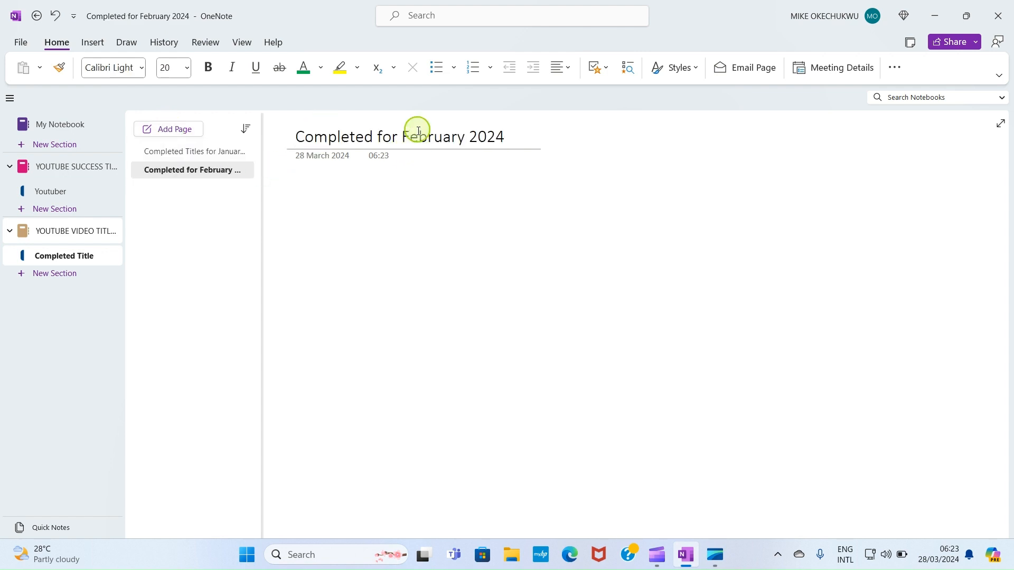
left_click(308, 180)
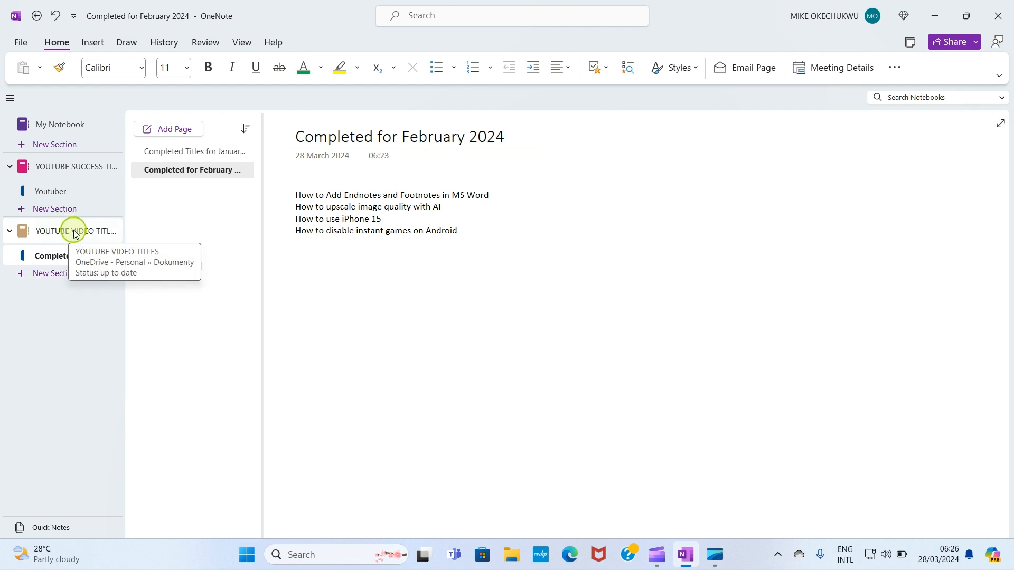
Add a new section to the YOUTUBE VIDEO TITLES notebook and name it "Uncompleted Titles".
left_click(46, 274)
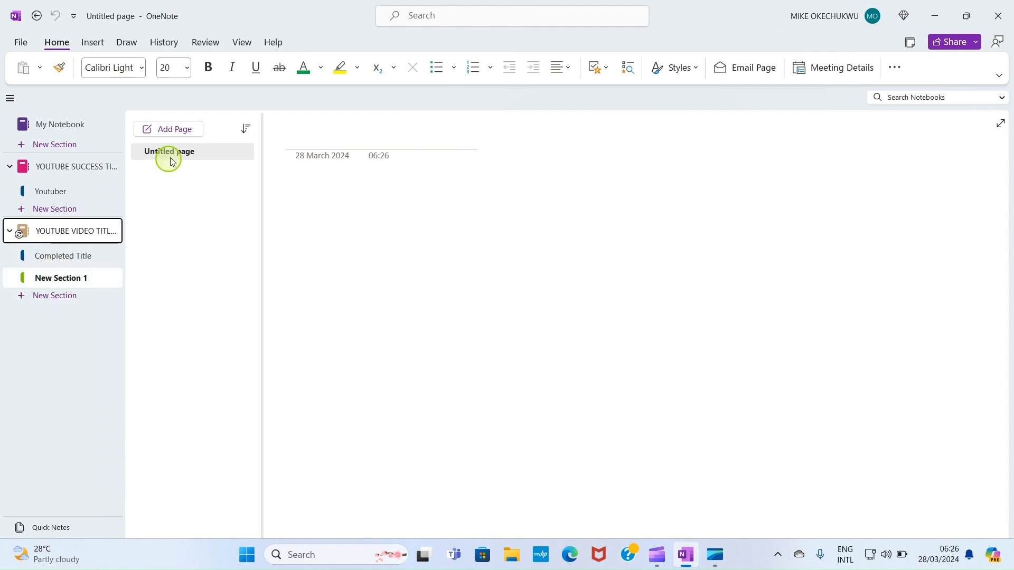
right_click(72, 283)
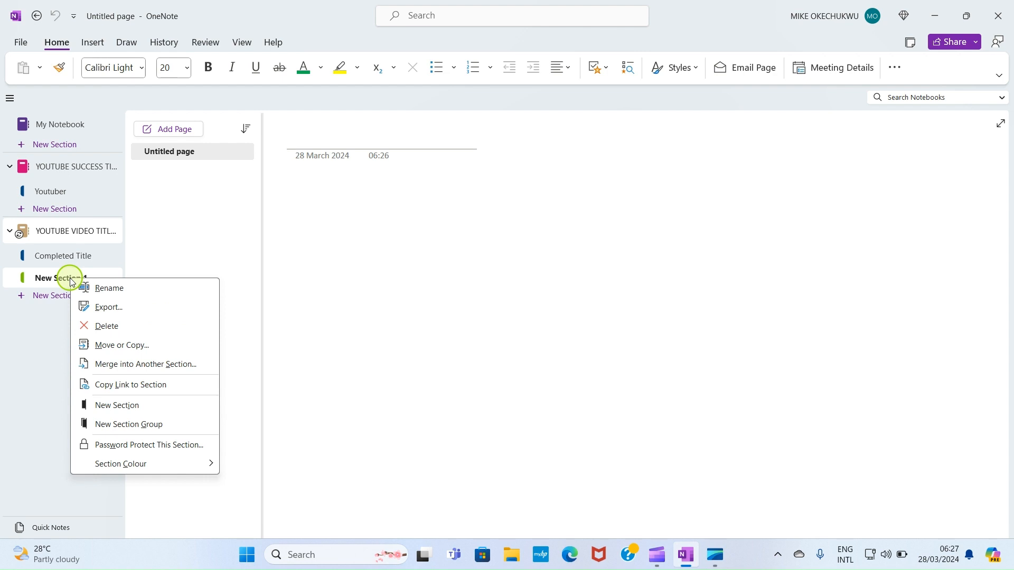
left_click(104, 290)
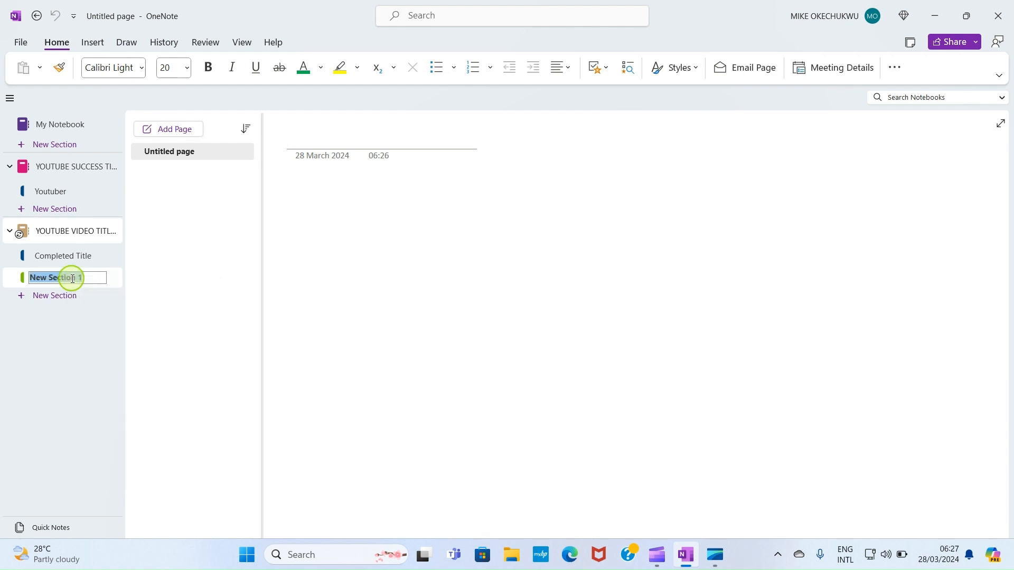
type("Un")
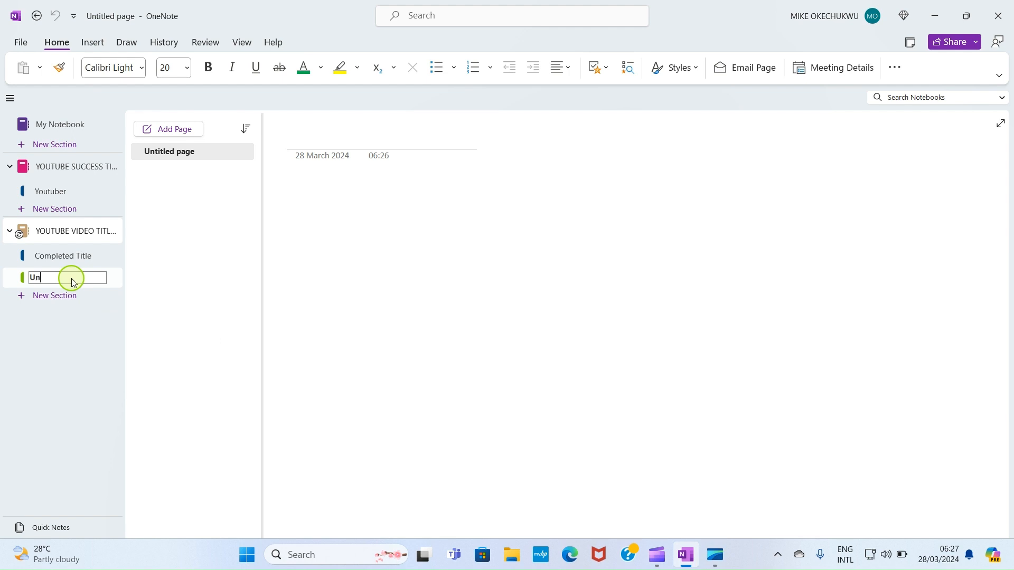
type("completed Titles")
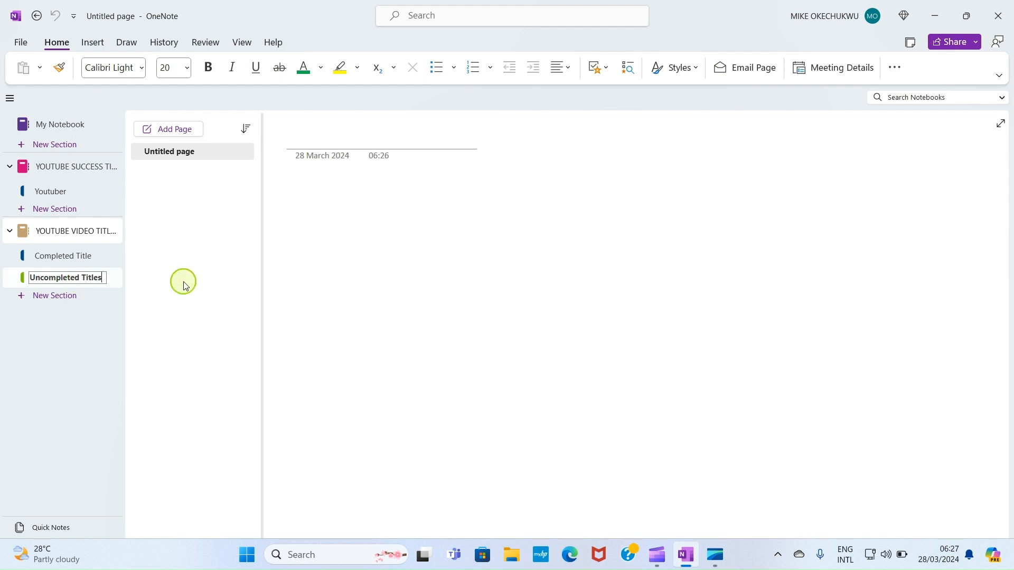
Title the untitled page in the Uncompleted Titles section "Uncompleted Titles for January 2024".
left_click(340, 140)
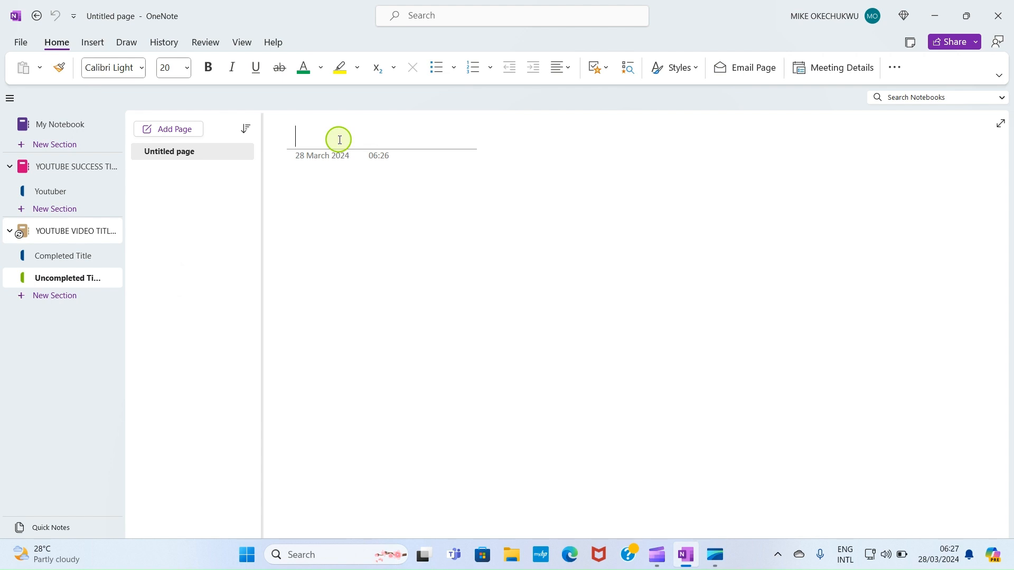
type("Unco")
type("mpleted Titles for")
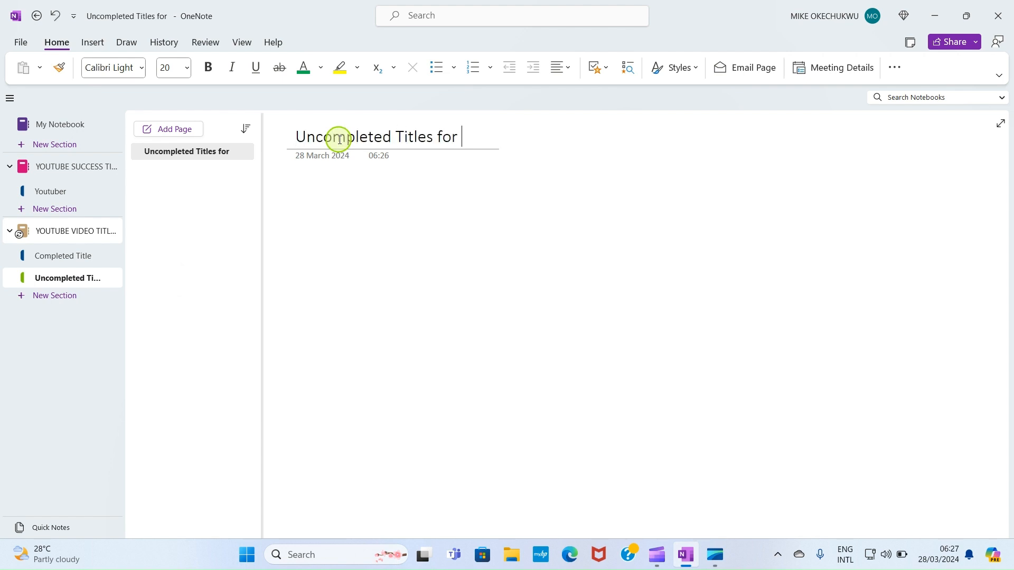
type(" January")
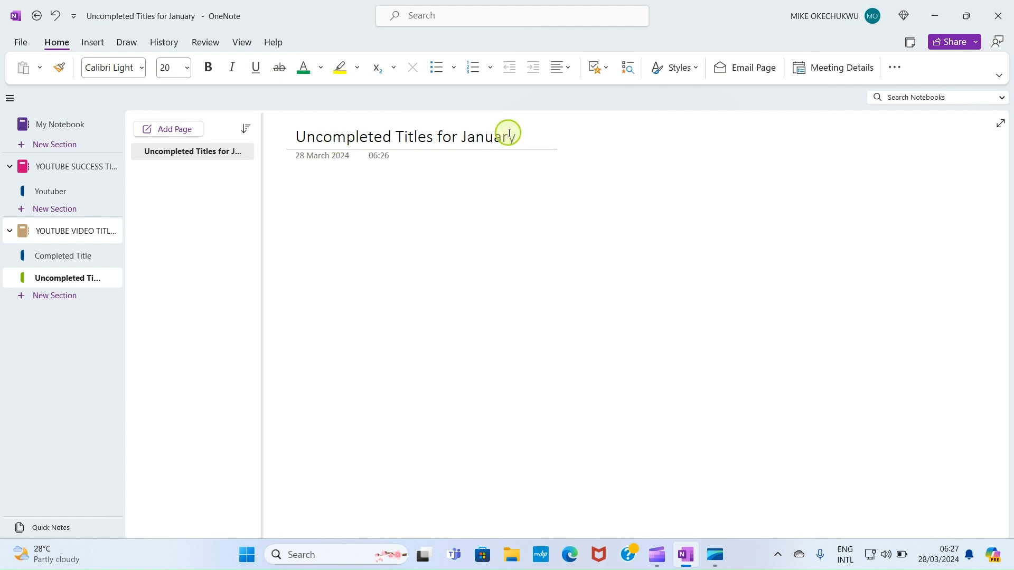
type(" 2024")
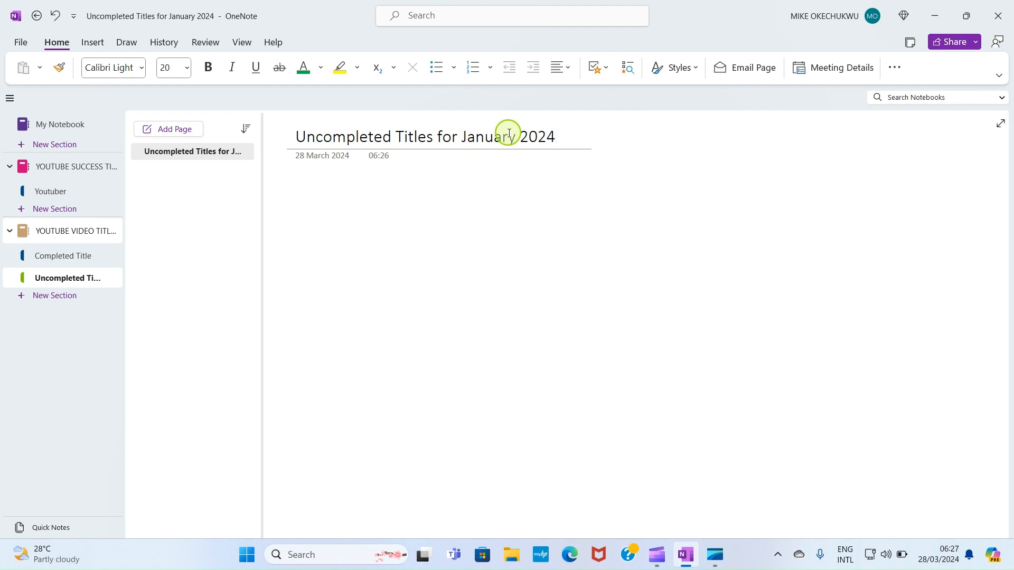
List "How to screen record on phone" and "How to cast Android screen on Windows 11" in the body of the January page.
left_click(316, 170)
left_click(329, 195)
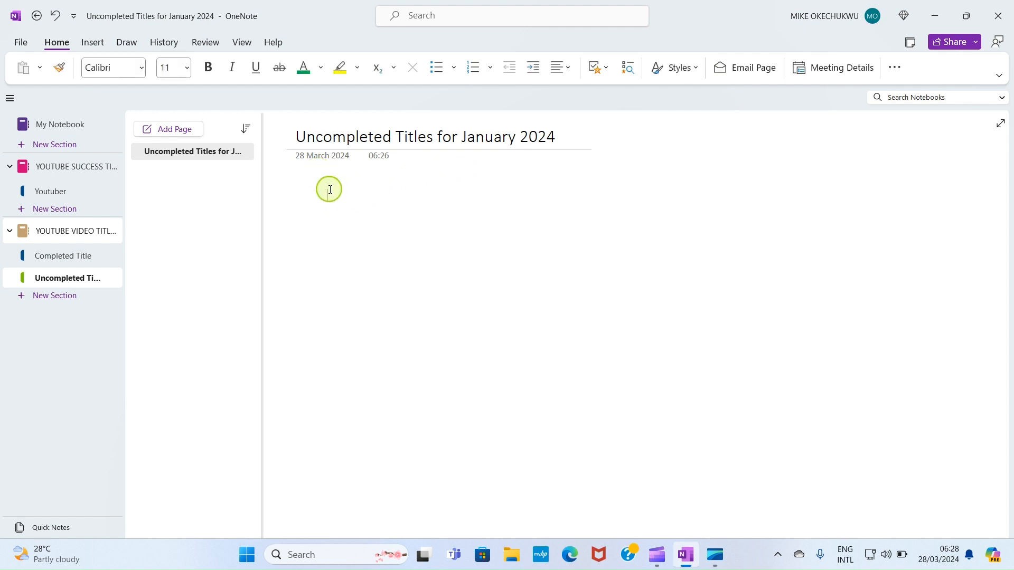
type("How ")
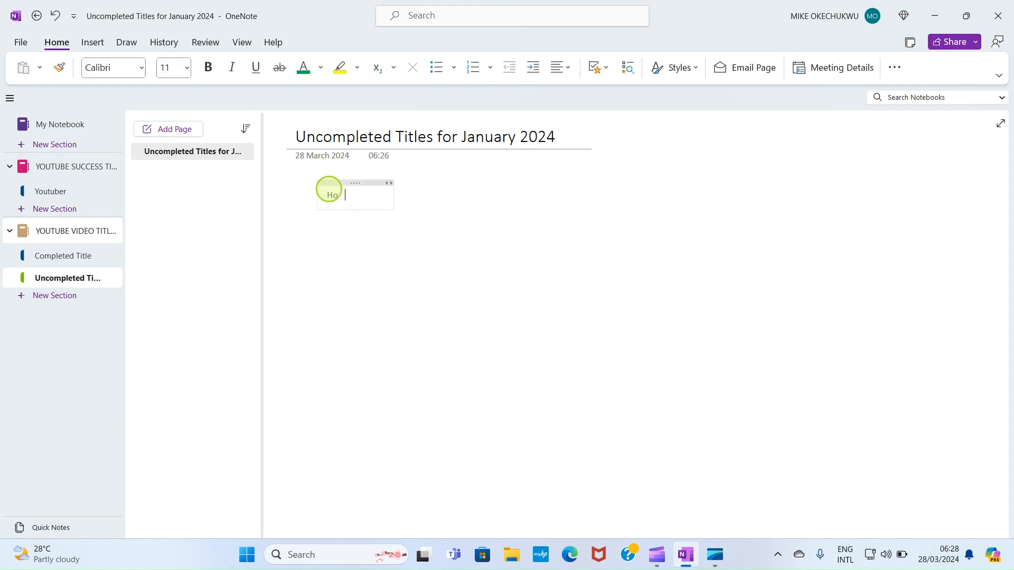
type("to scre")
type("en record on phone")
key("Return")
type("How to cast Android screen on Windows 11")
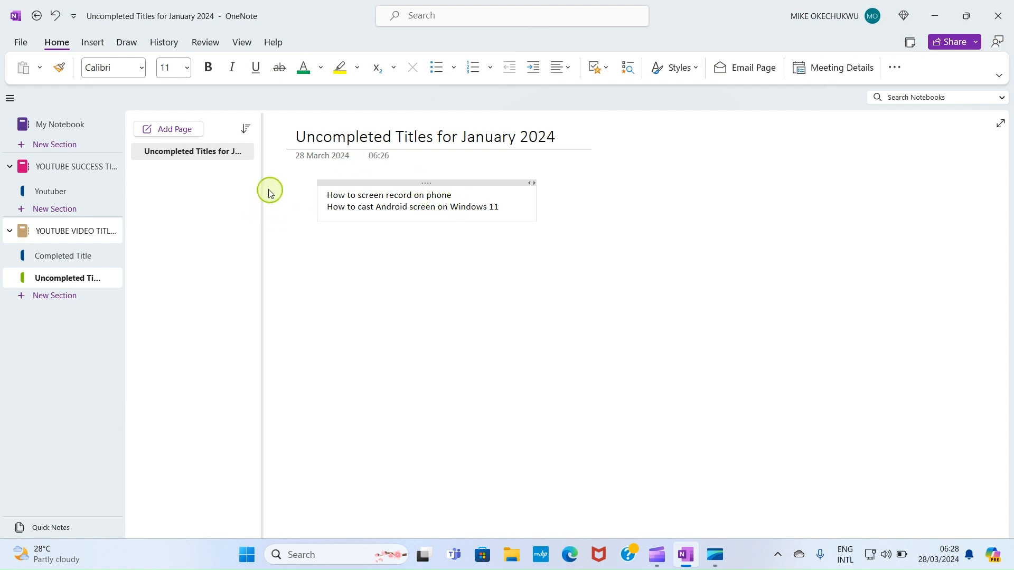
Add a page titled "Uncompleted Titles for February 2024" listing "How to make money on YouTube" and "How to make money on Amazon KDP".
left_click(160, 127)
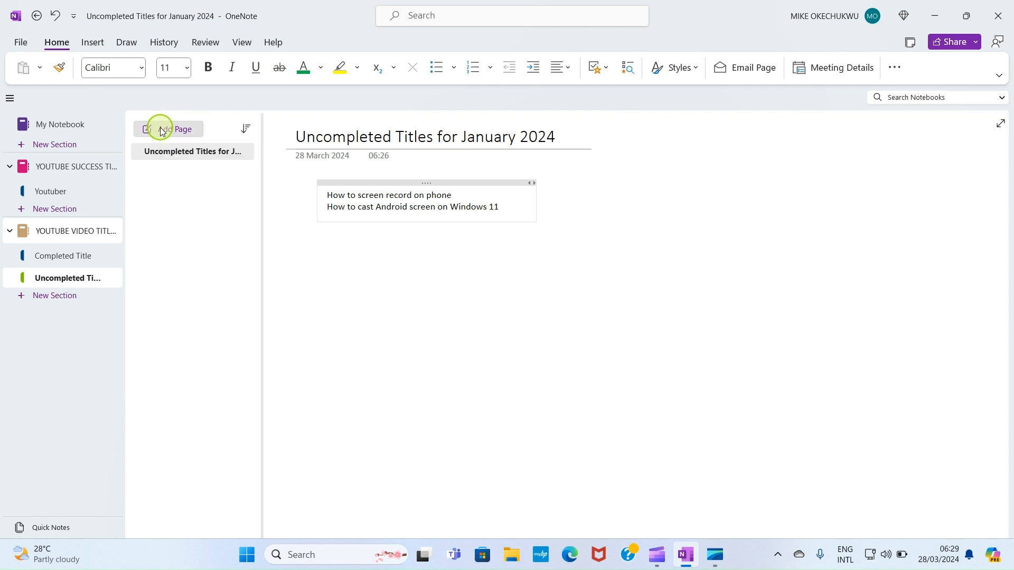
type("Uncompleted Titles for February 2024")
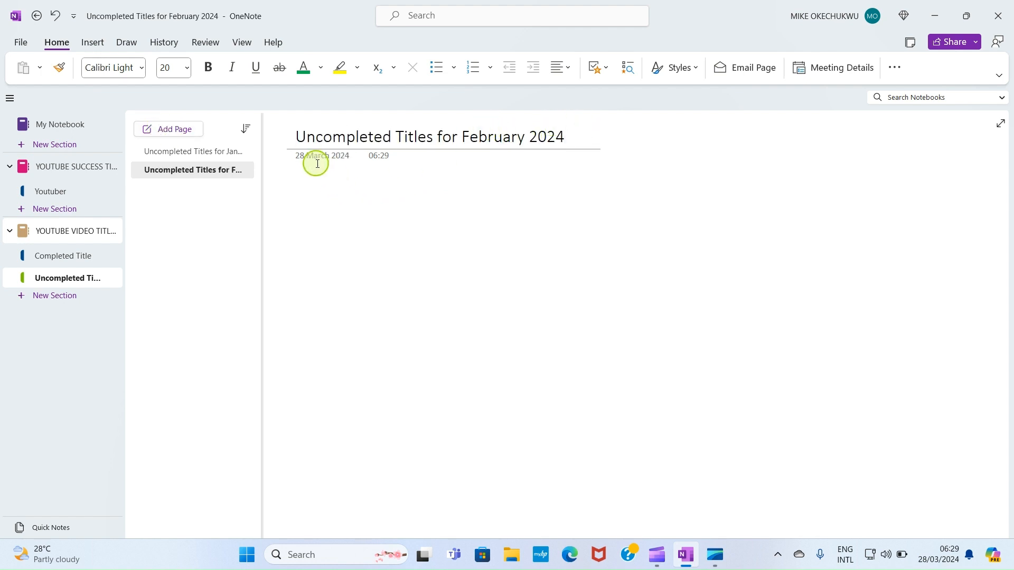
key("Return")
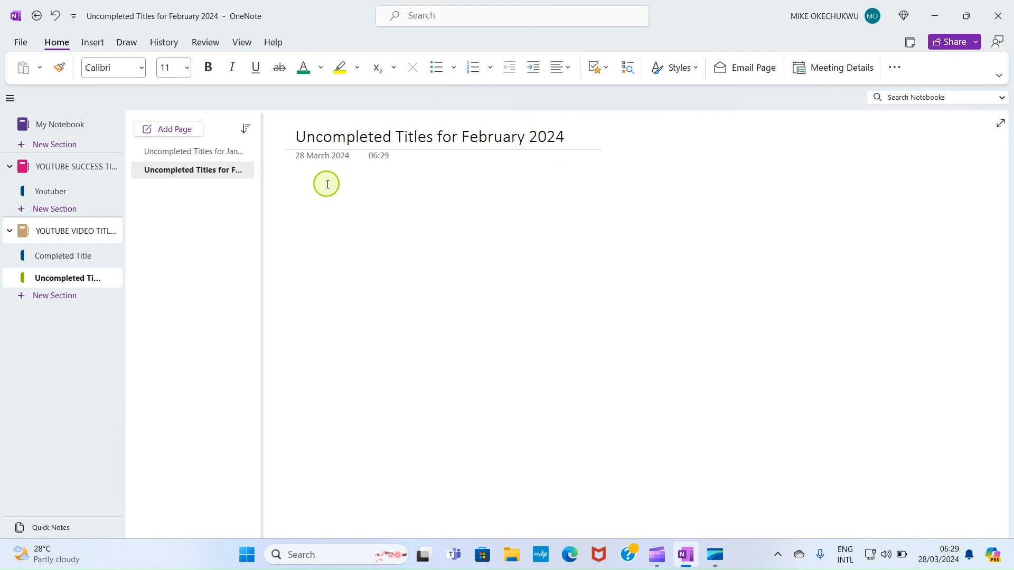
type("How to make money on Amazon KDP")
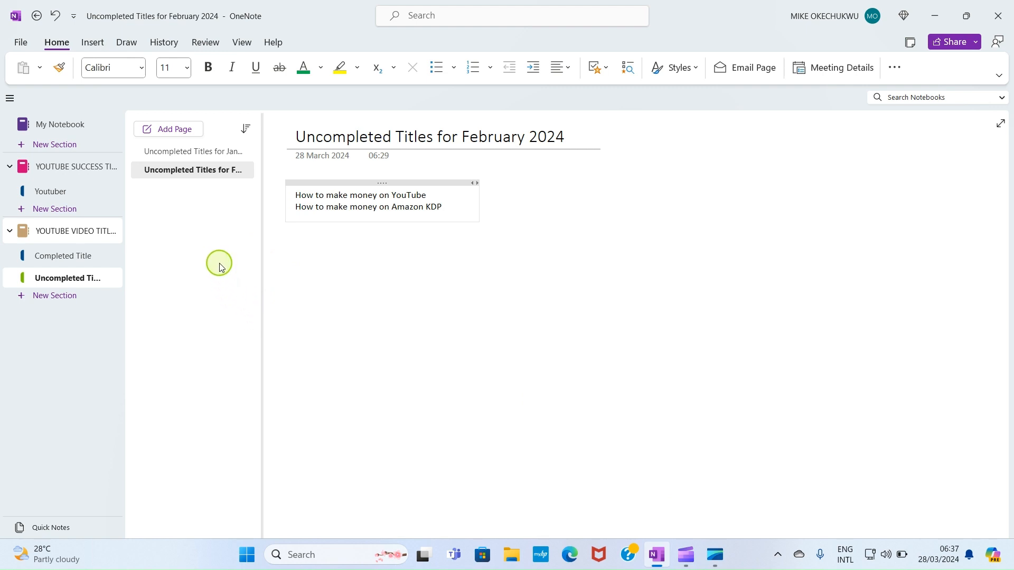
Create a new notebook named "TOC (SECTIONS AND PAGES)" in OneDrive - Personal.
left_click(19, 42)
left_click(36, 100)
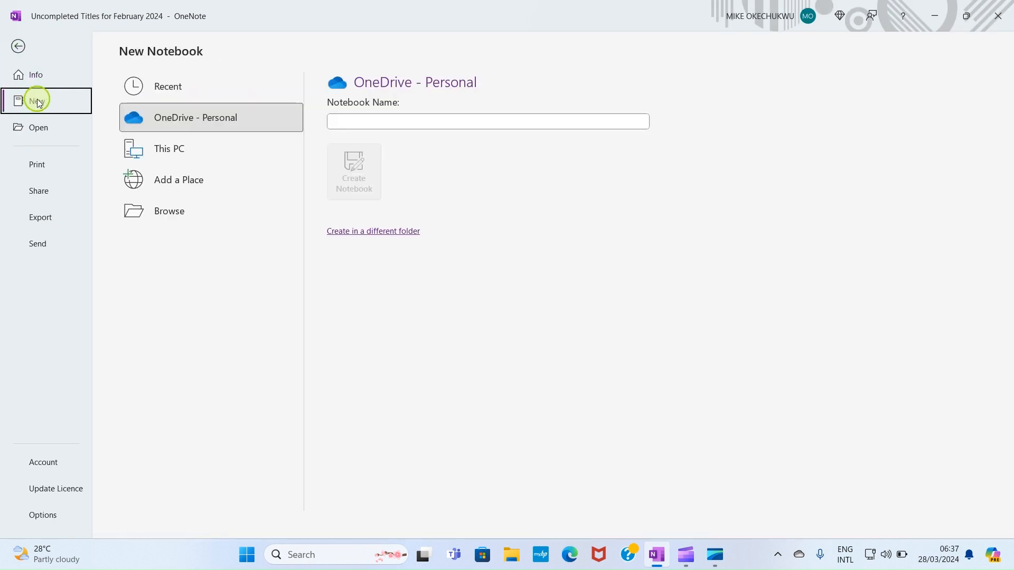
left_click(402, 119)
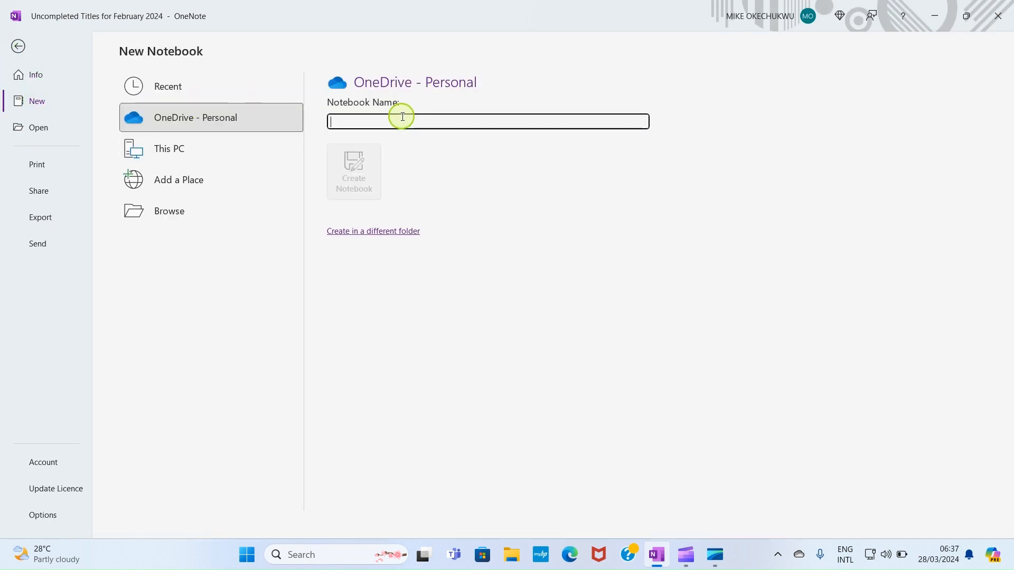
type("TOC (")
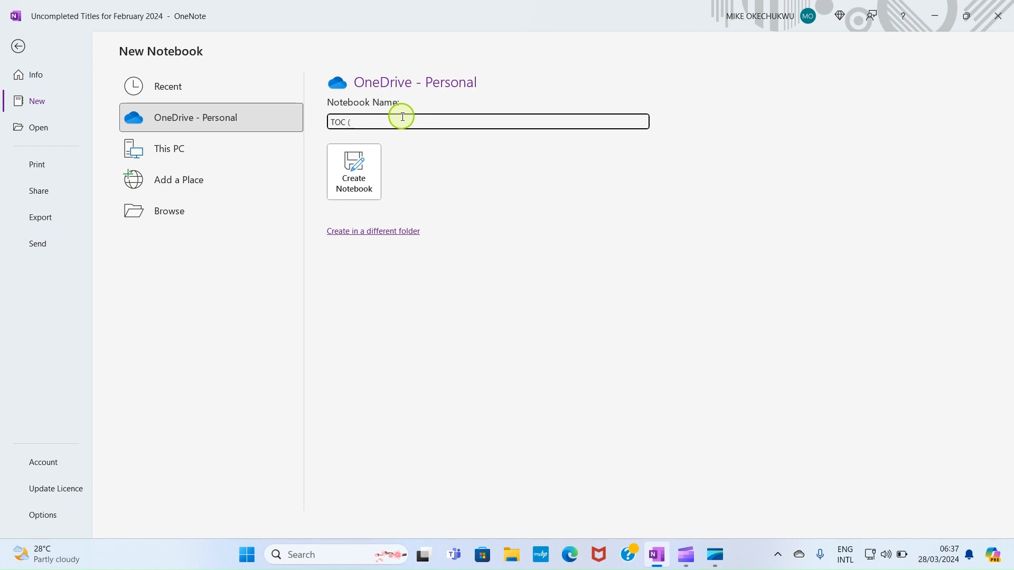
type("SECTIONS AND PAGES)")
left_click(366, 183)
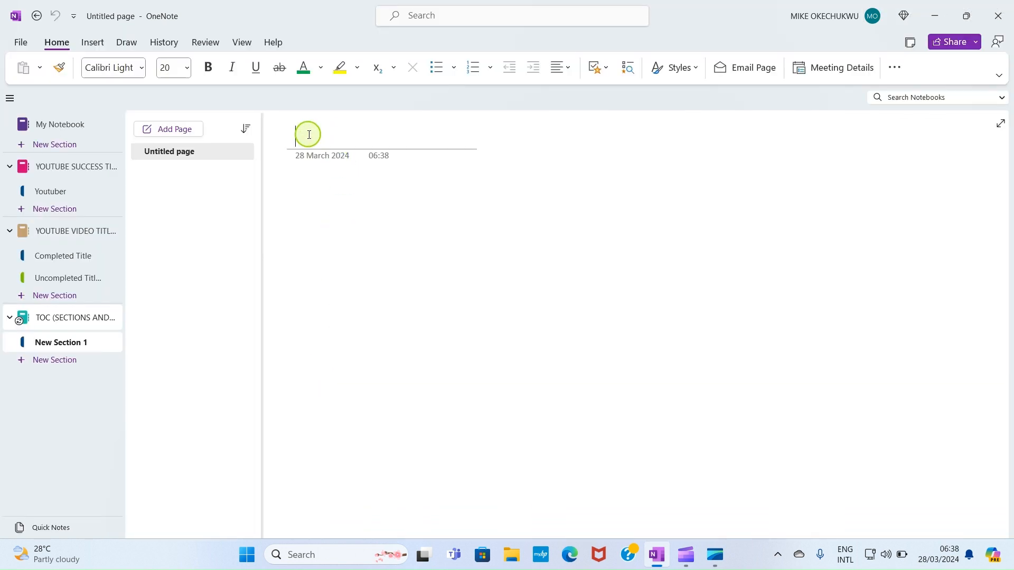
Title the new notebook's first page "TOC" and rename its section as "TOC FOR SEC AND PAGES".
type("T")
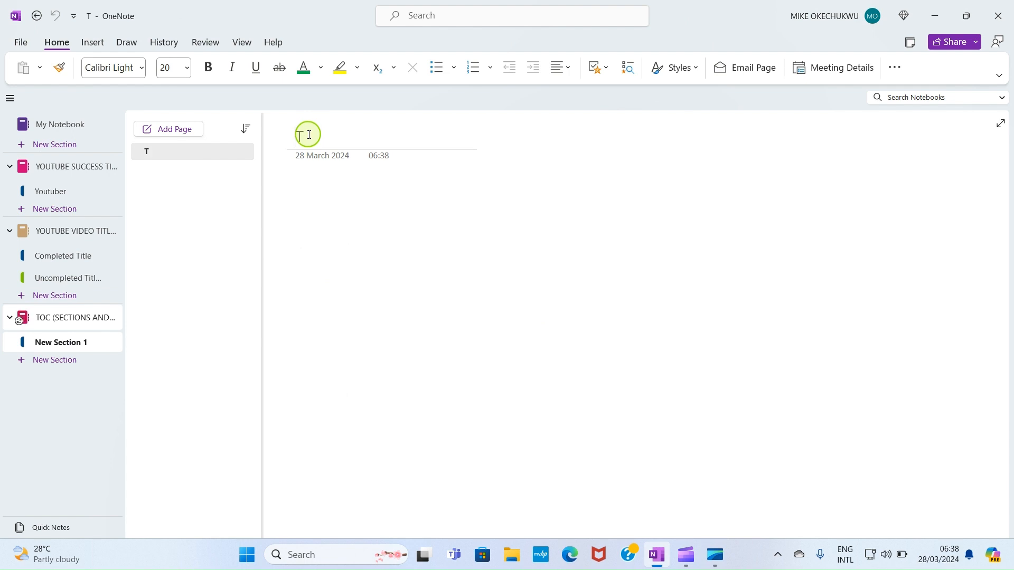
type("OC")
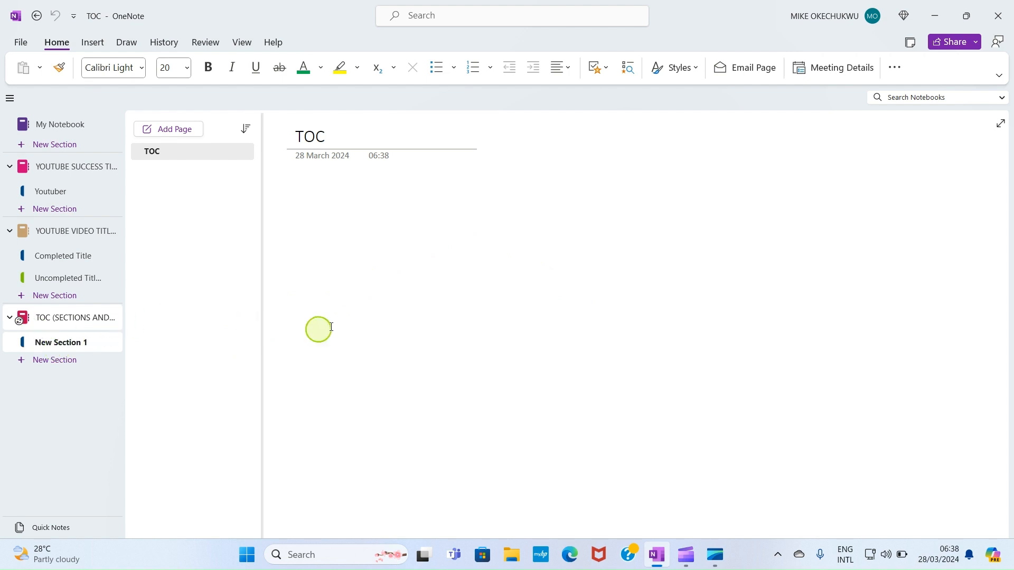
right_click(67, 348)
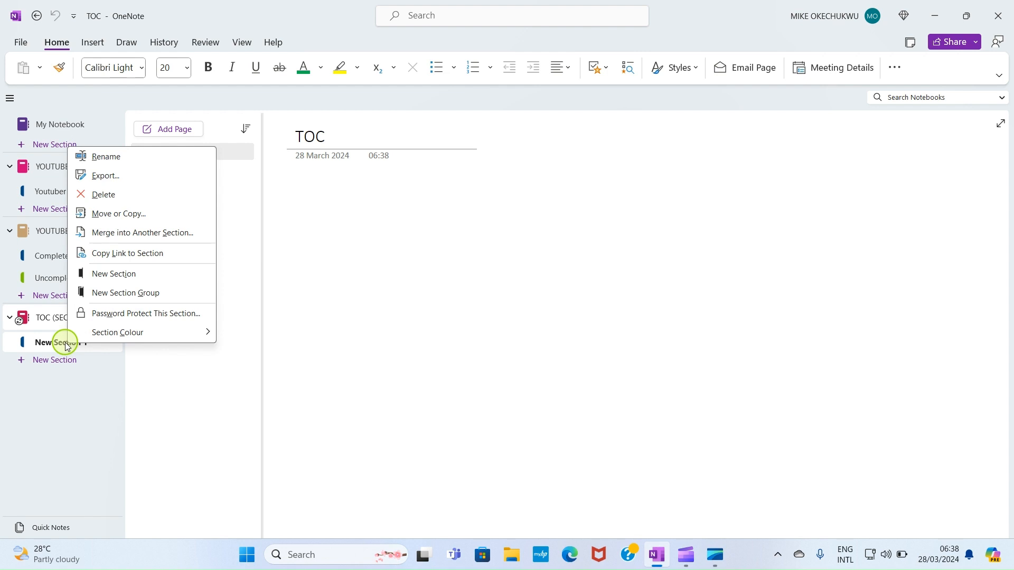
left_click(107, 158)
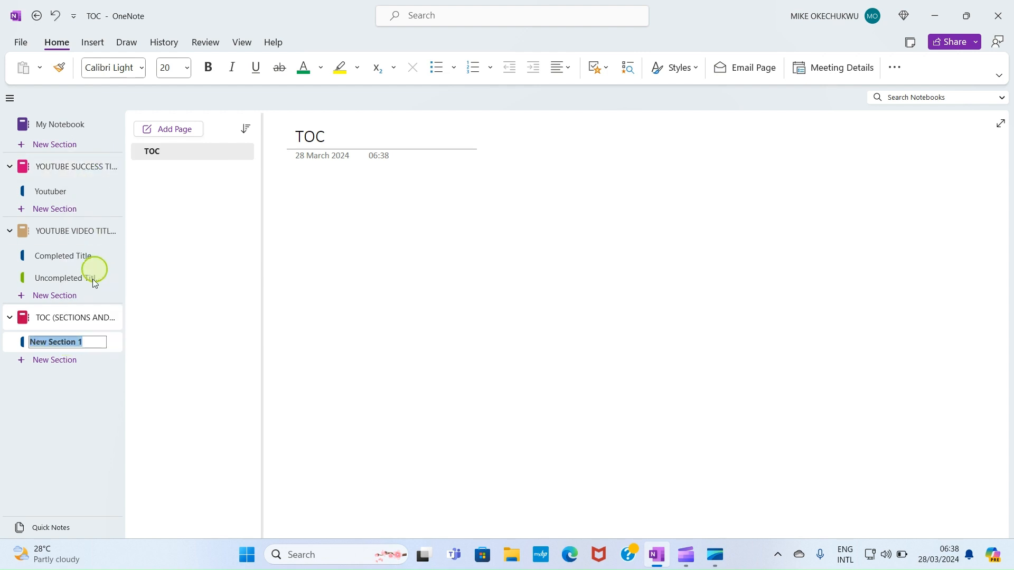
type("TOV")
type(" FOR SEC")
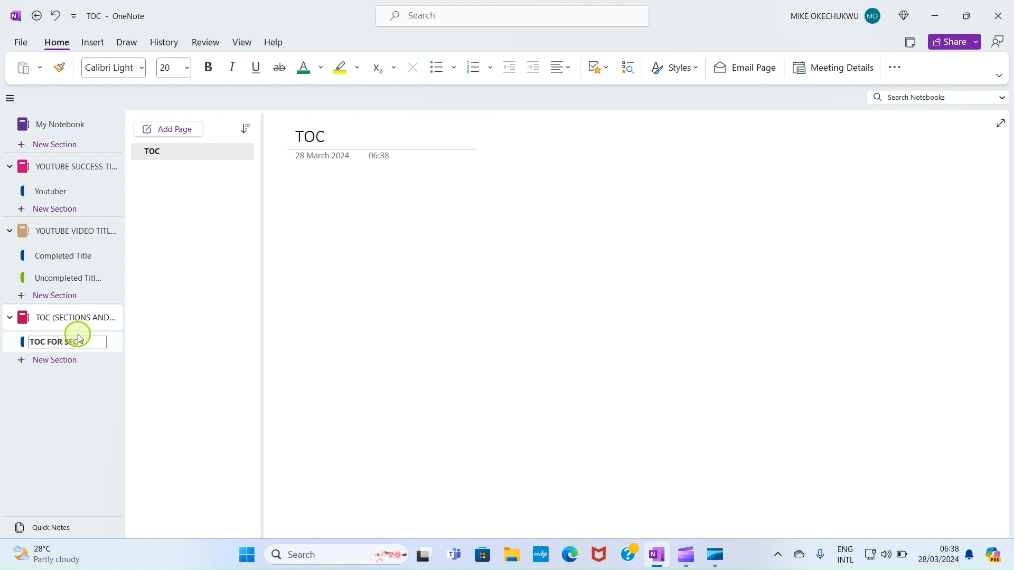
type("OND PAGES")
key("Return")
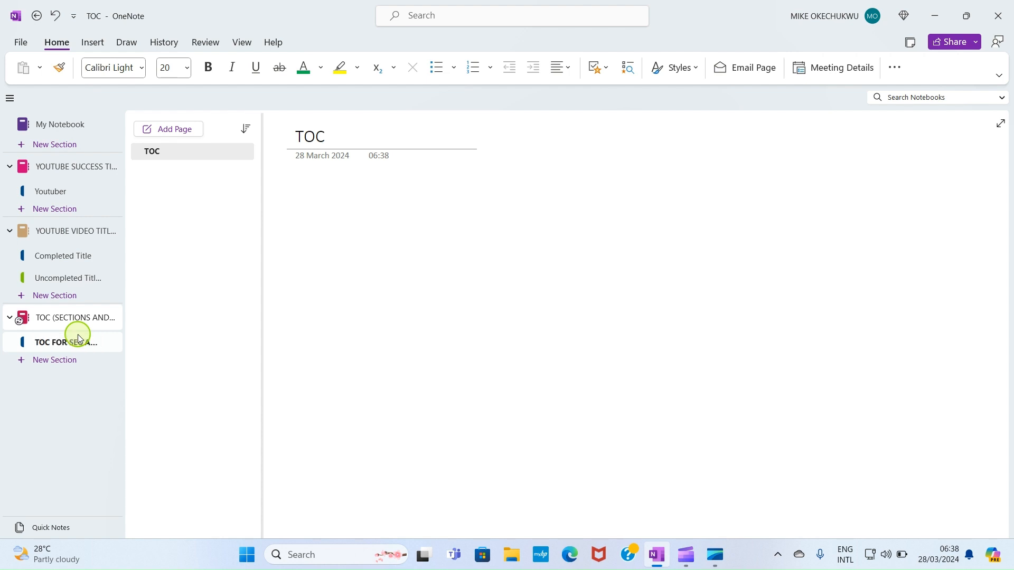
Insert a link to the Youtuber section of the YOUTUBE SUCCESS TIPS notebook on the TOC page.
left_click(314, 176)
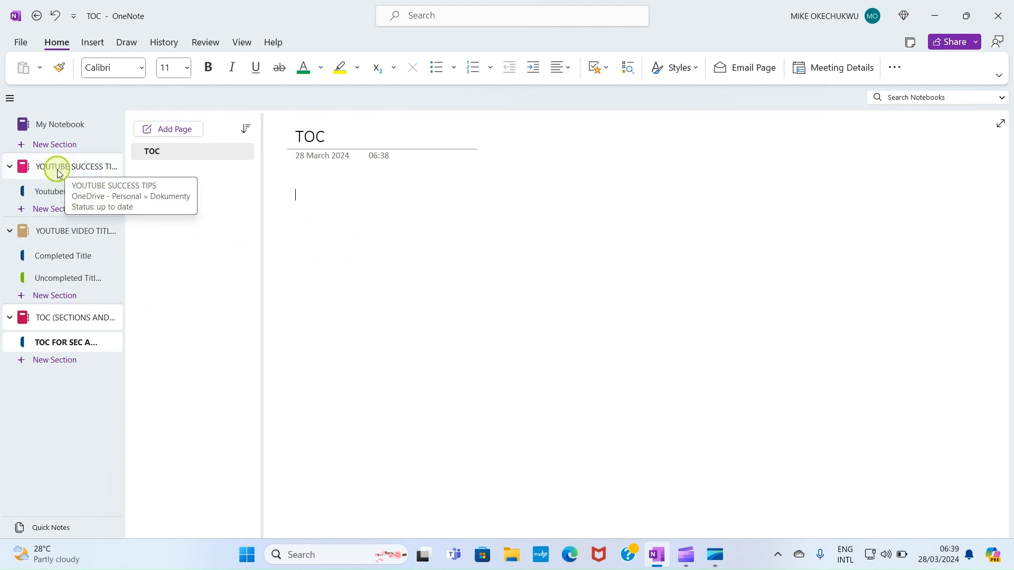
right_click(58, 198)
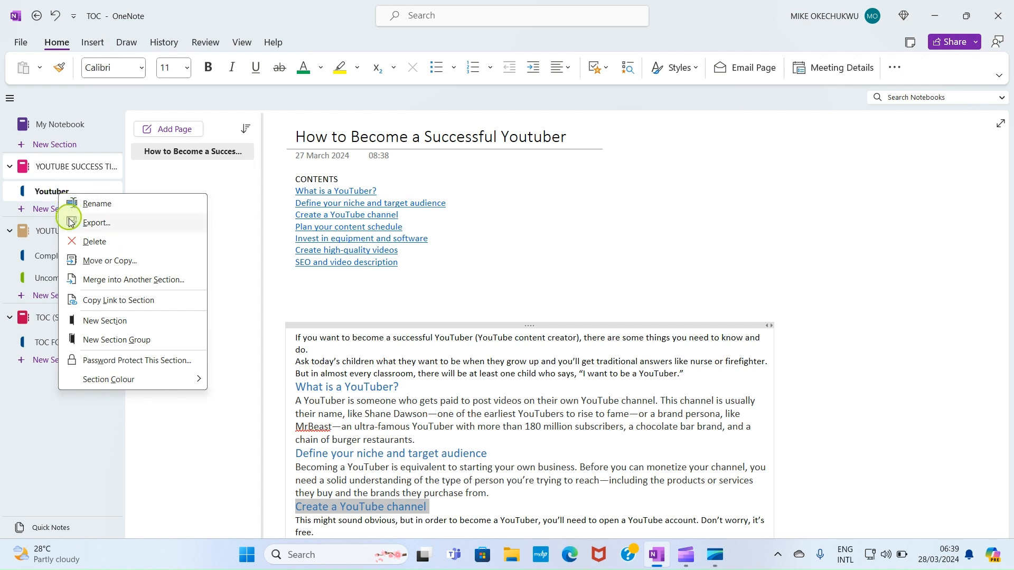
left_click(140, 300)
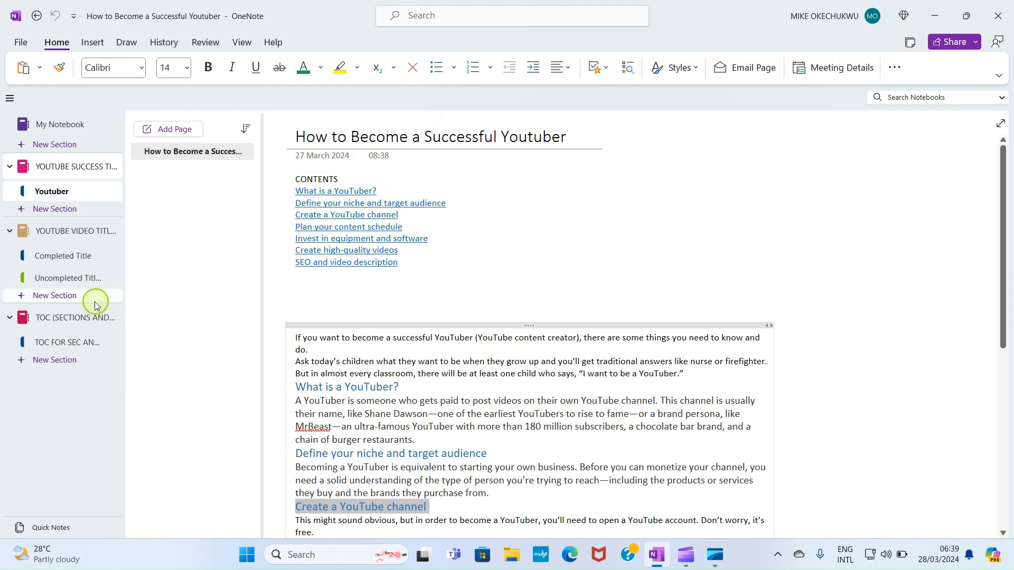
left_click(72, 349)
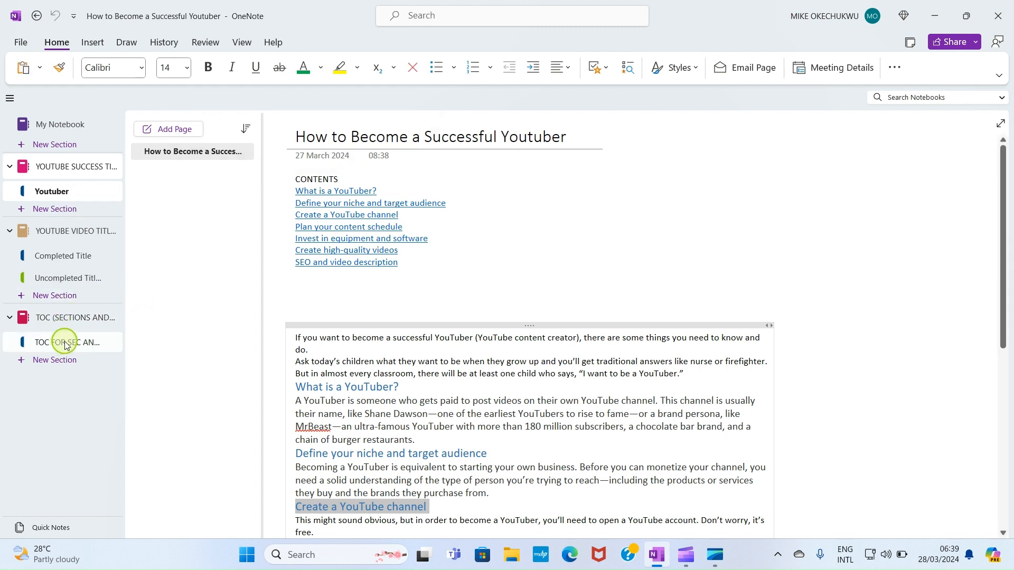
right_click(309, 198)
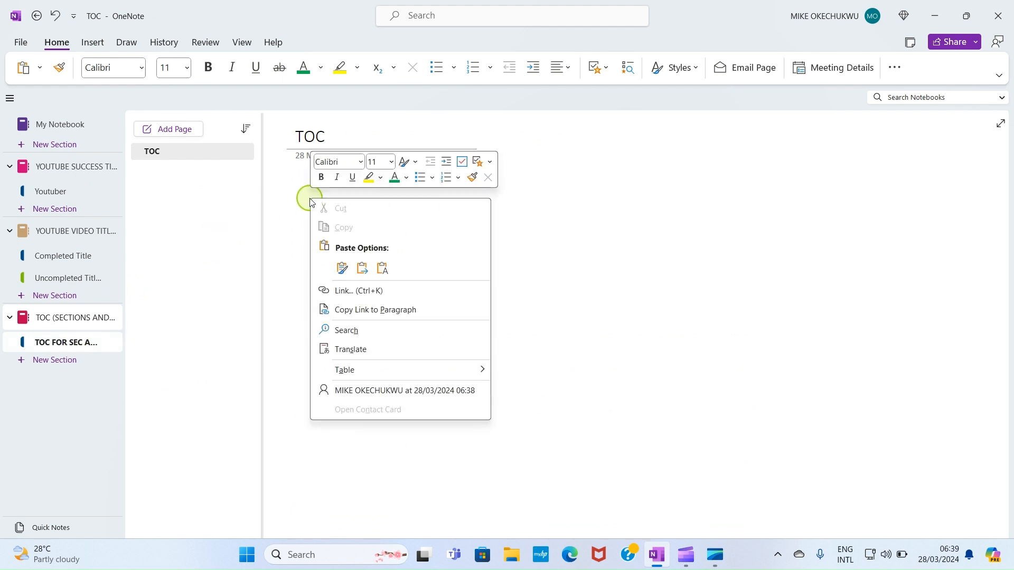
left_click(341, 267)
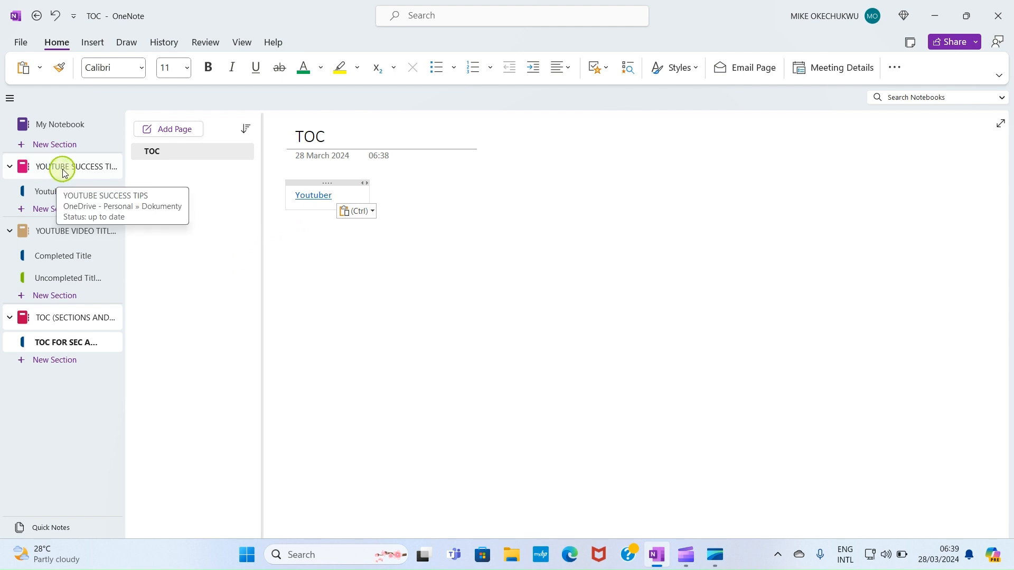
Add a link to the "How to Become a Successful Youtuber" page below the Youtuber section link on the TOC page.
left_click(46, 190)
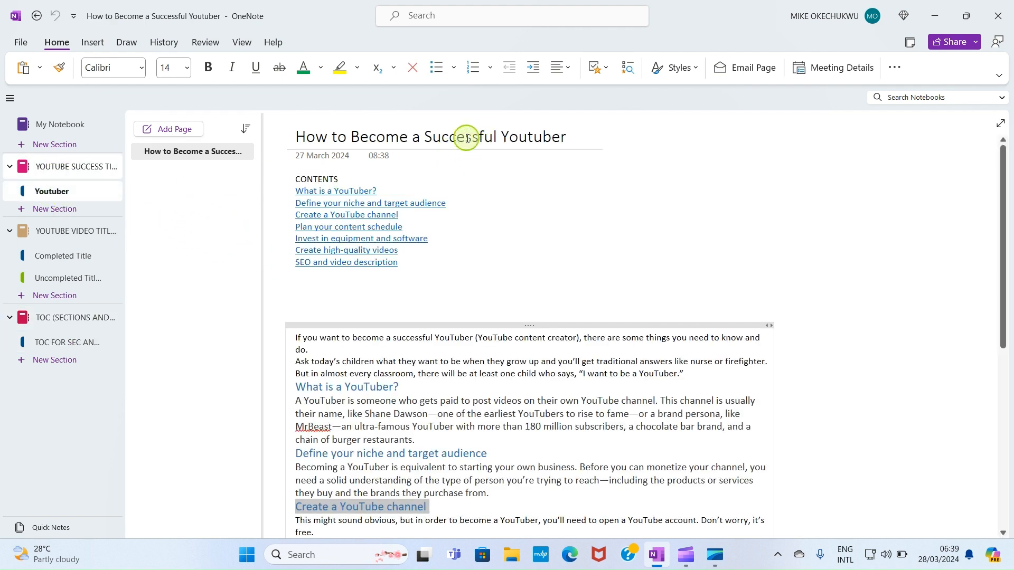
right_click(175, 154)
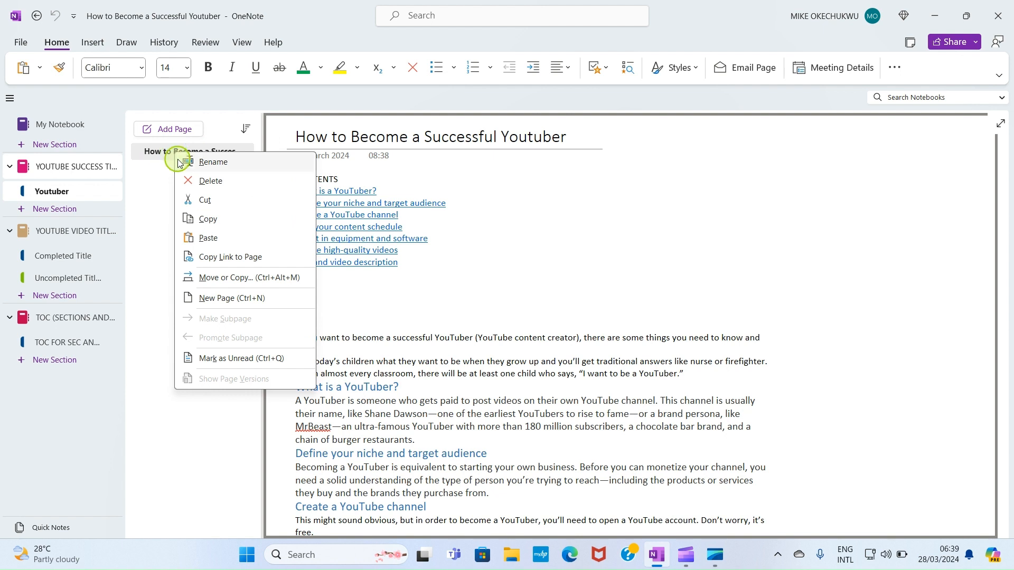
left_click(231, 258)
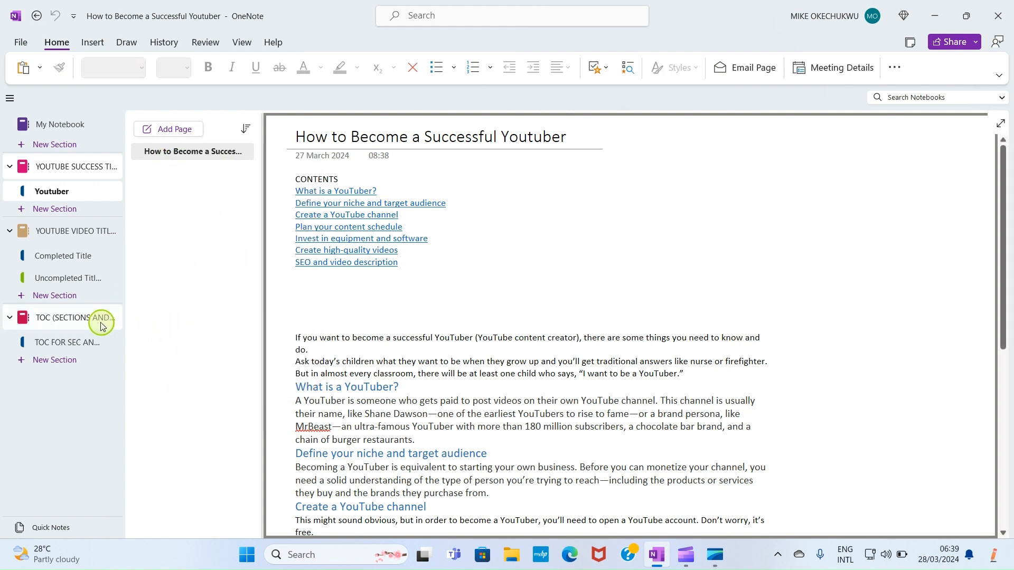
left_click(77, 343)
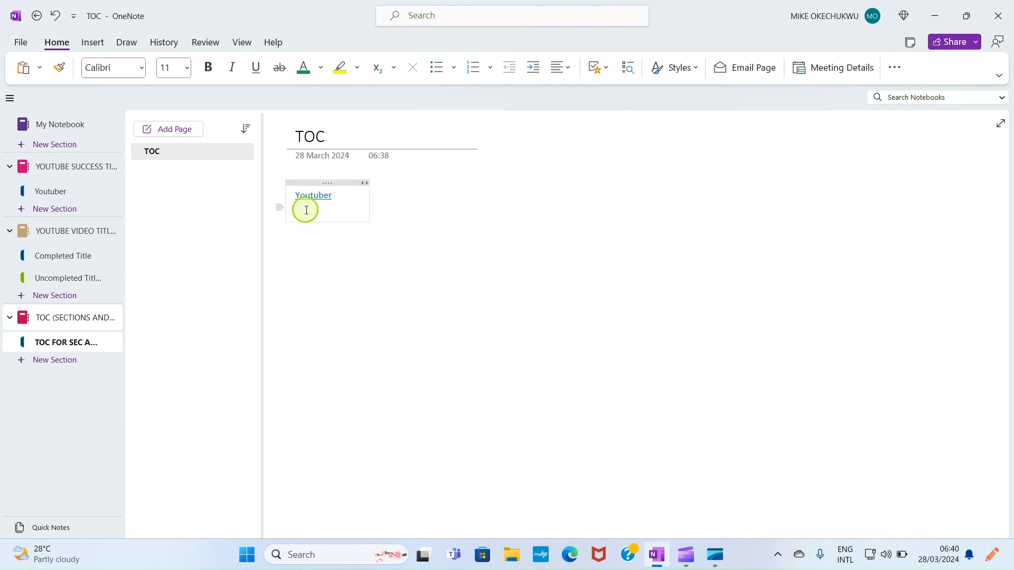
right_click(307, 207)
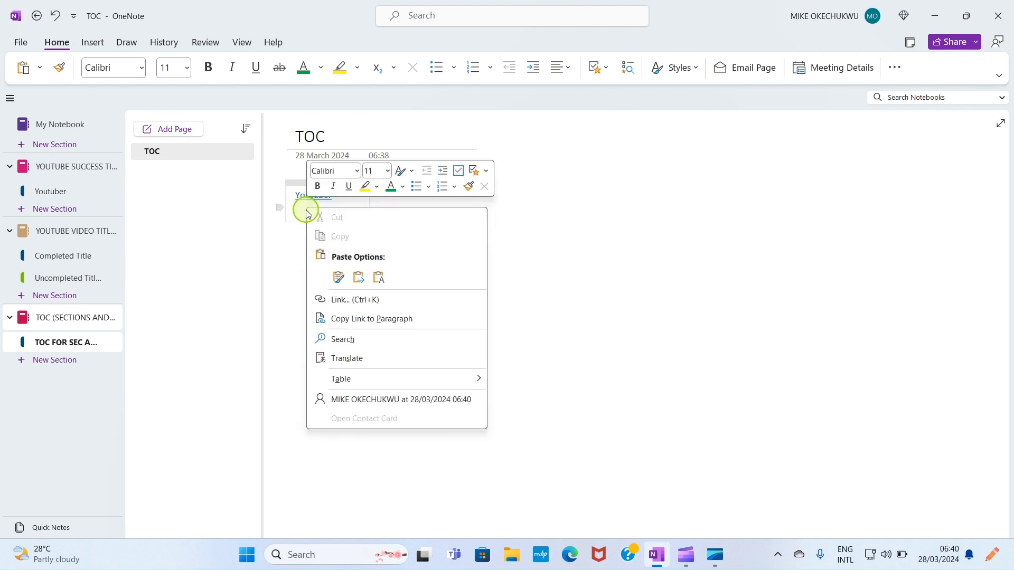
left_click(337, 275)
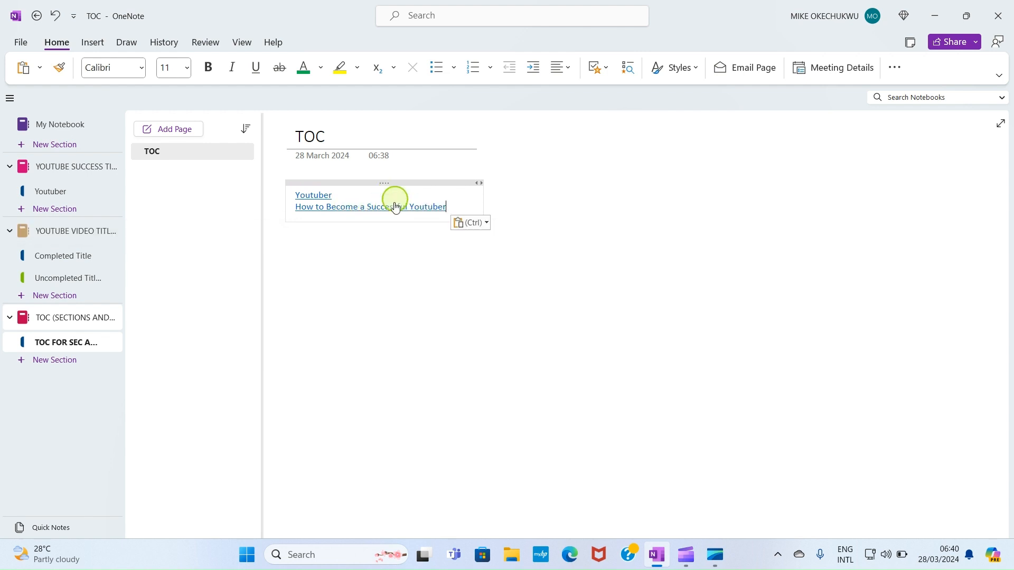
Add a link to the Completed Title section on a new line at the end of the TOC list.
key("Return")
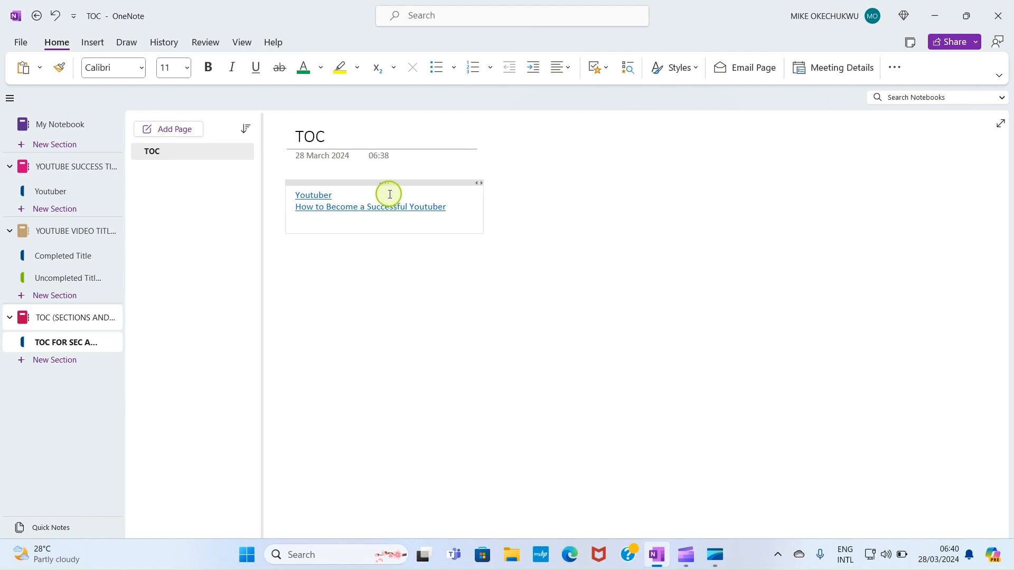
left_click(54, 235)
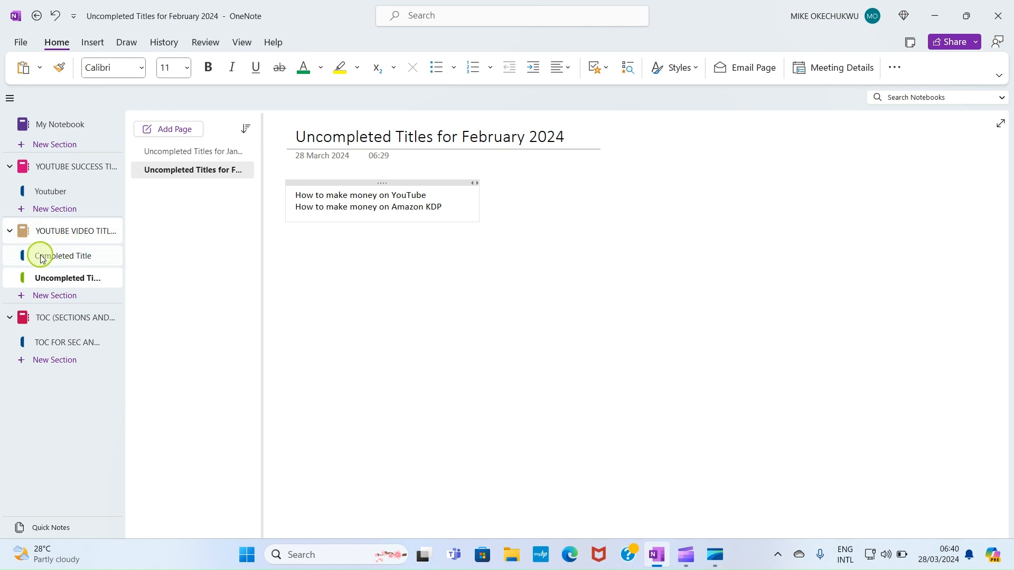
left_click(69, 260)
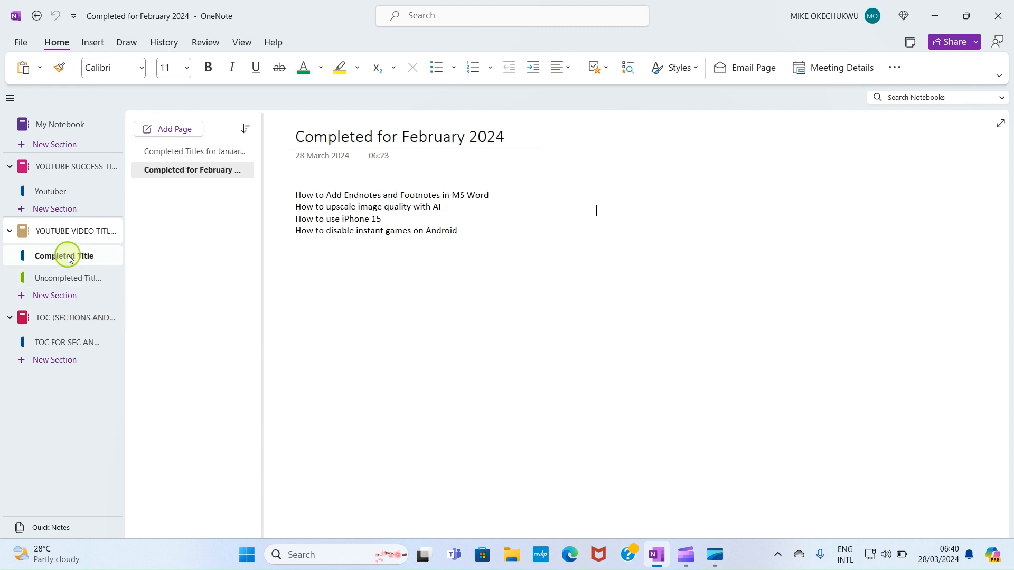
right_click(66, 256)
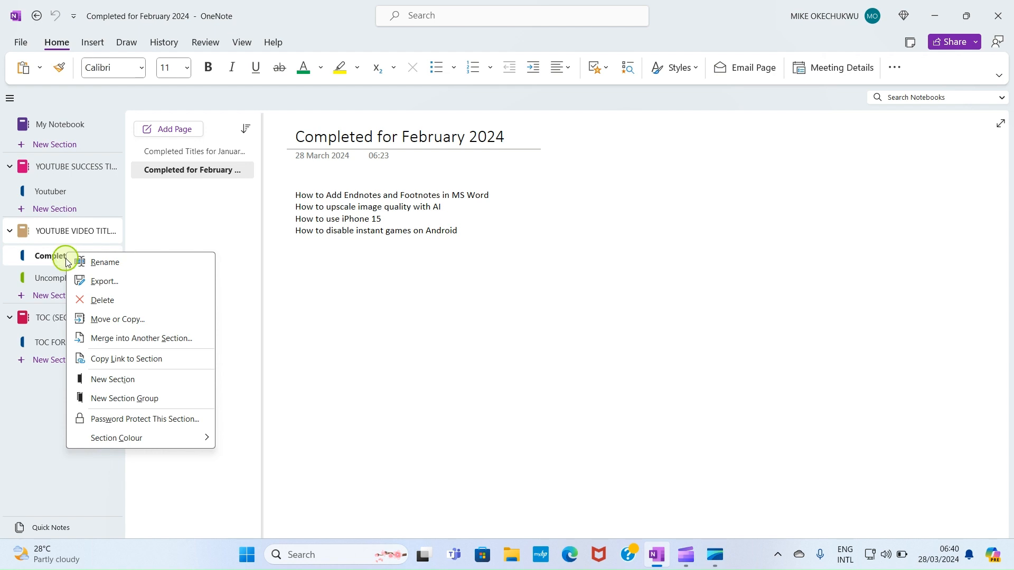
left_click(123, 363)
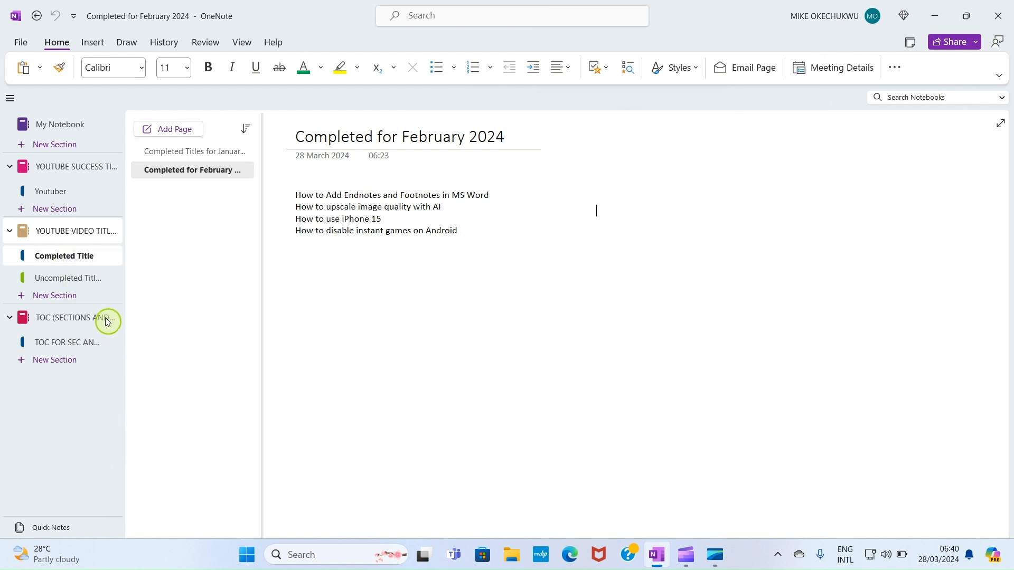
left_click(59, 343)
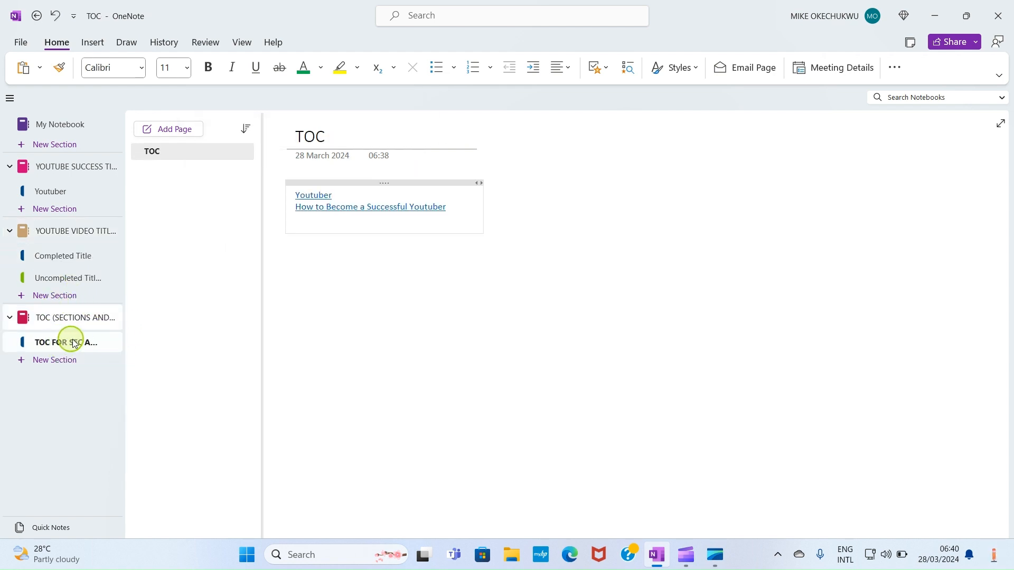
right_click(309, 221)
left_click(341, 289)
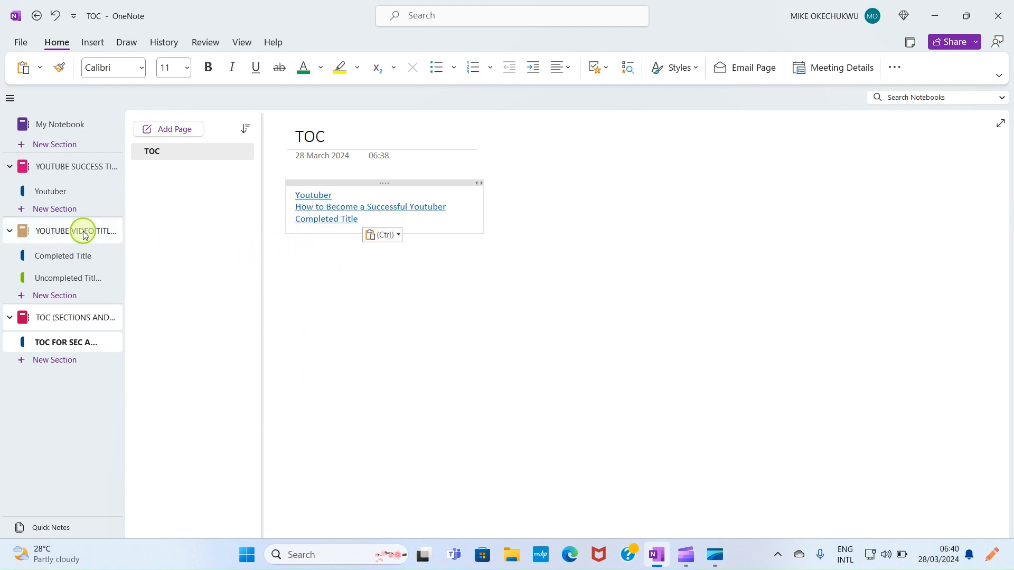
Add a link to the "Completed Titles for January 2024" page below the Completed Title section link on the TOC page.
left_click(67, 258)
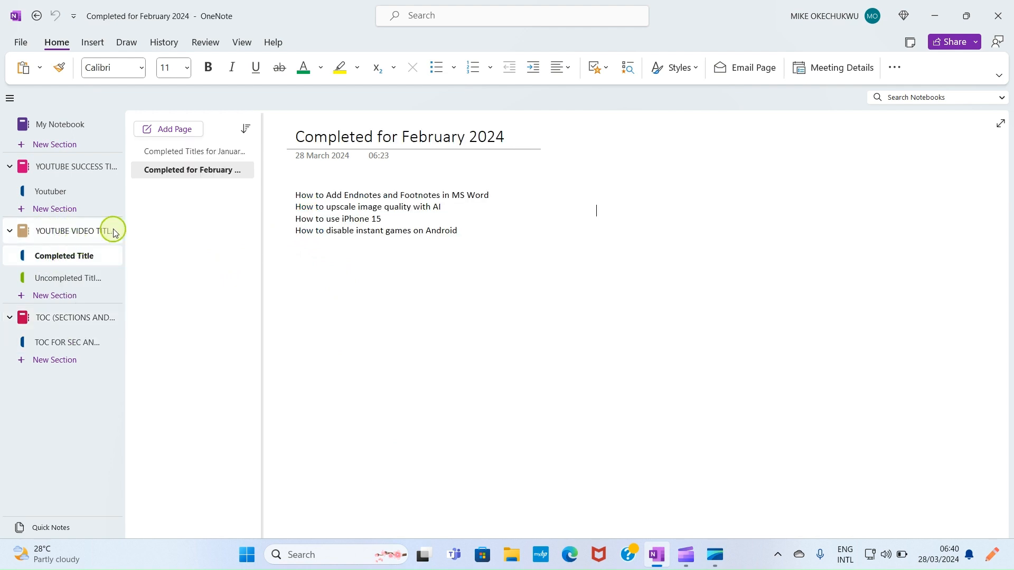
right_click(168, 153)
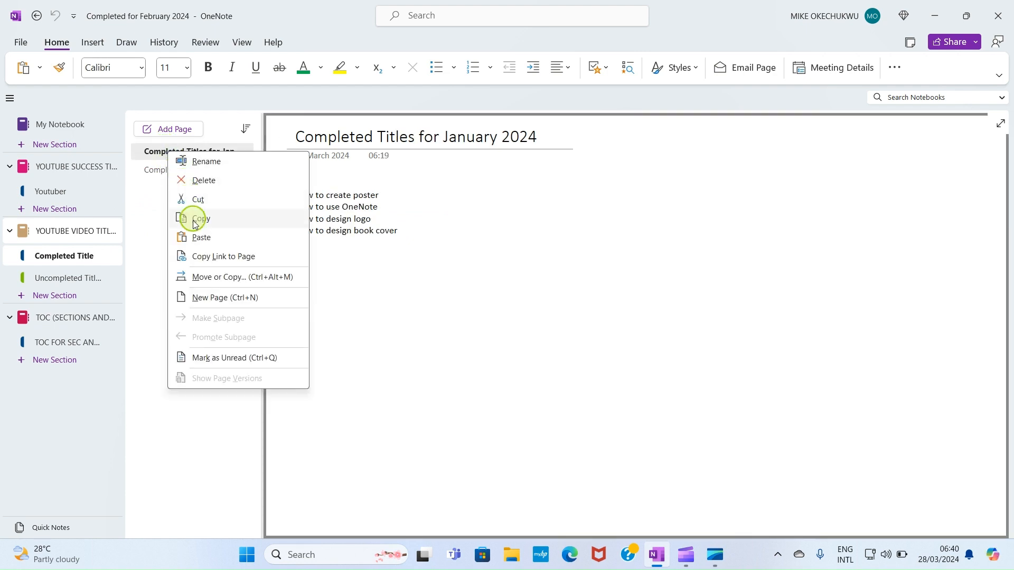
left_click(218, 257)
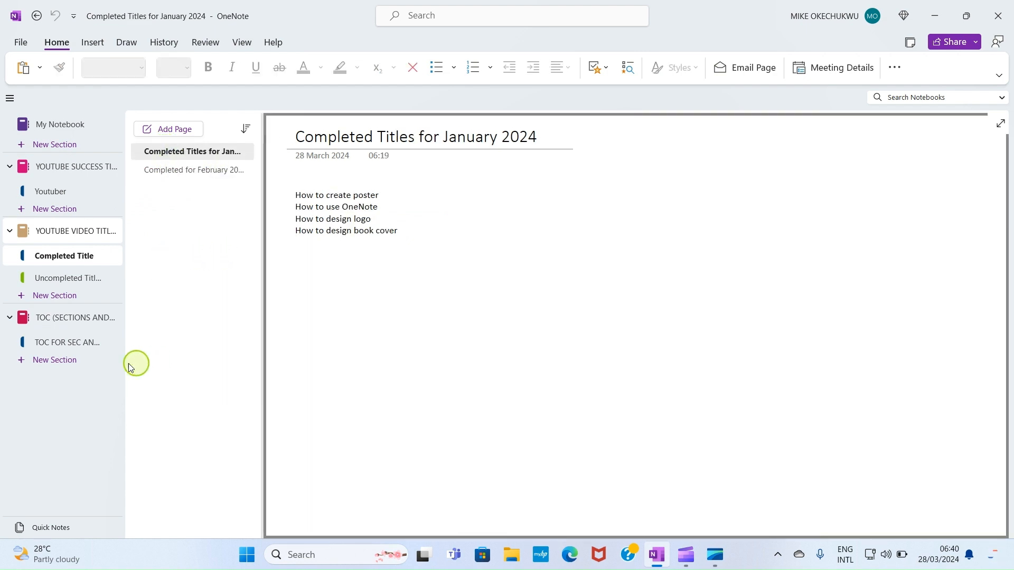
left_click(57, 344)
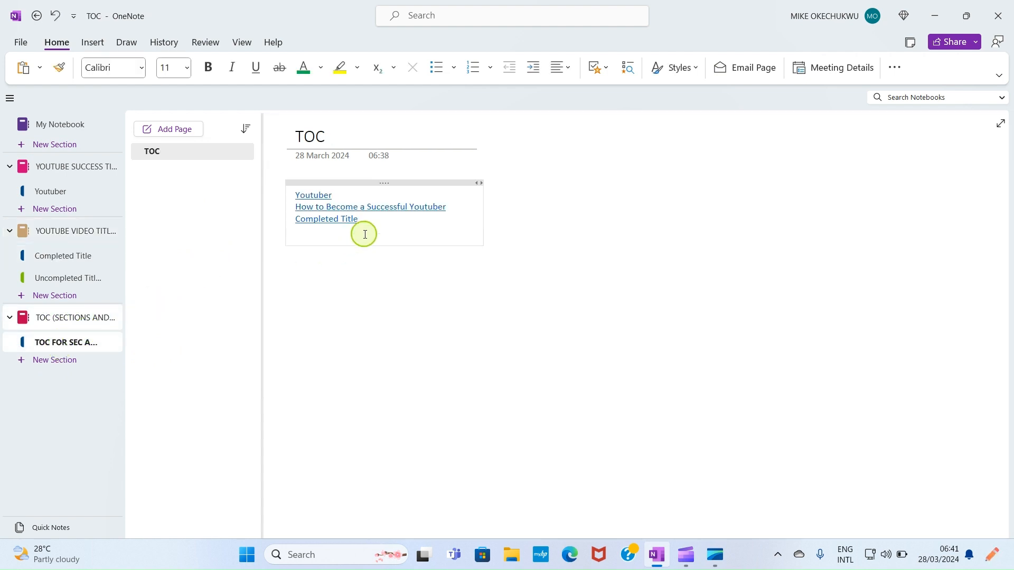
right_click(311, 236)
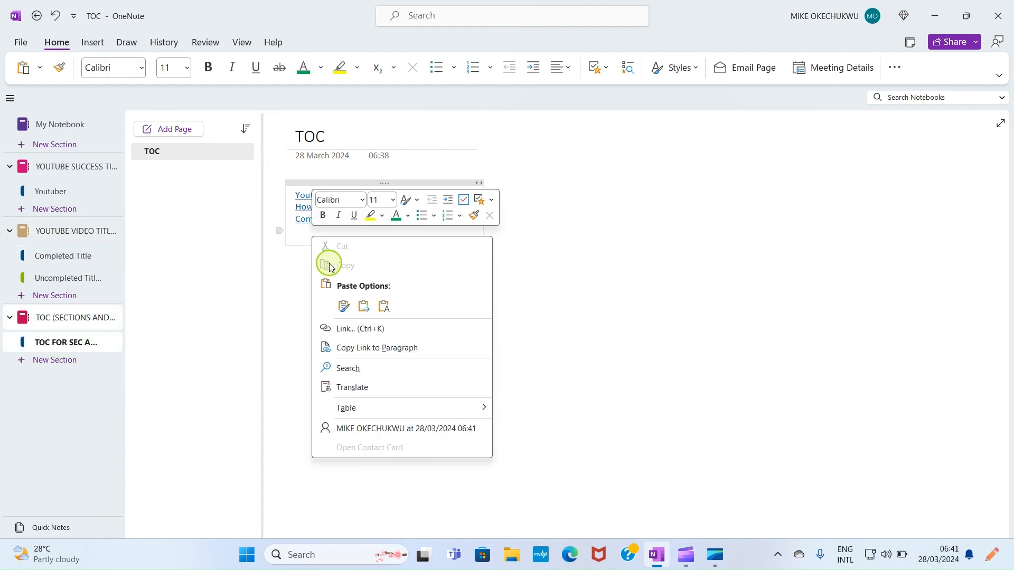
left_click(344, 307)
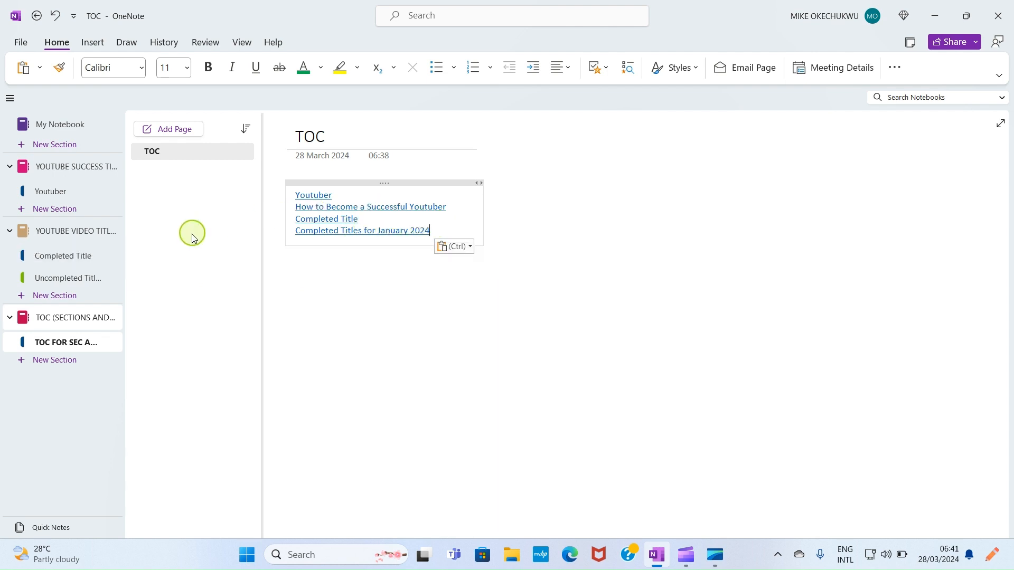
Add a link to the "Completed for February 2024" page below the January 2024 link on the TOC page.
left_click(55, 233)
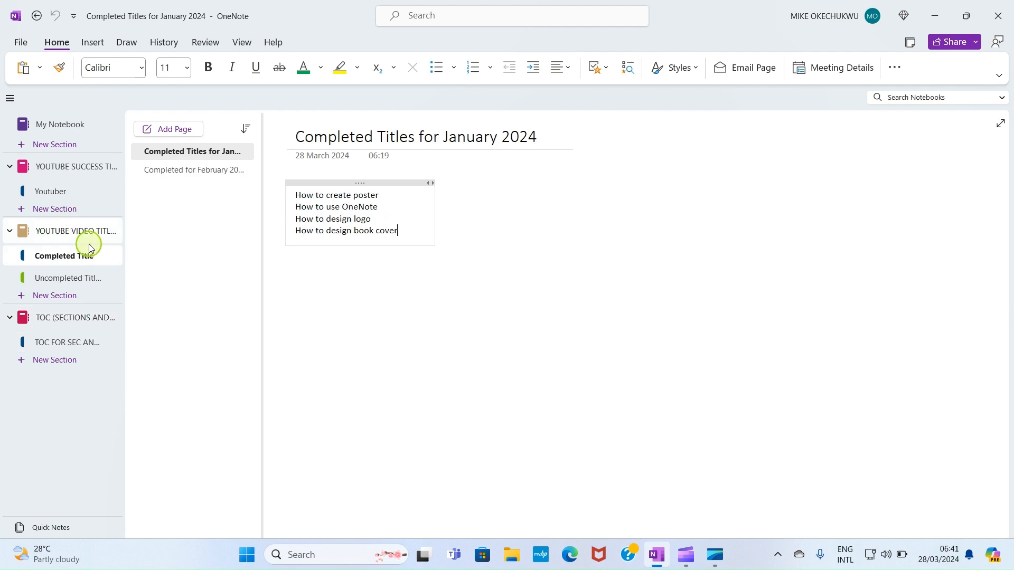
right_click(197, 172)
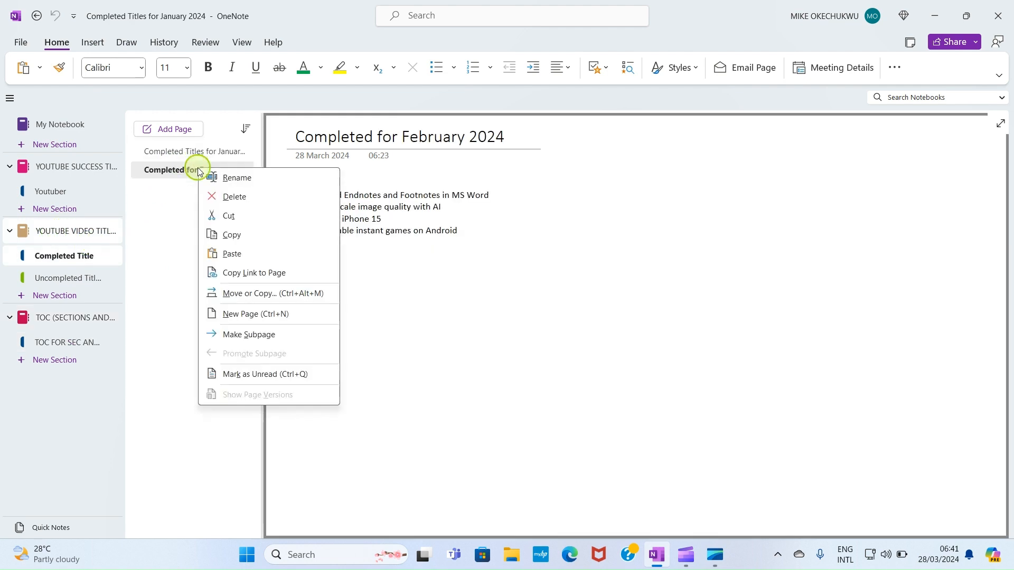
left_click(244, 274)
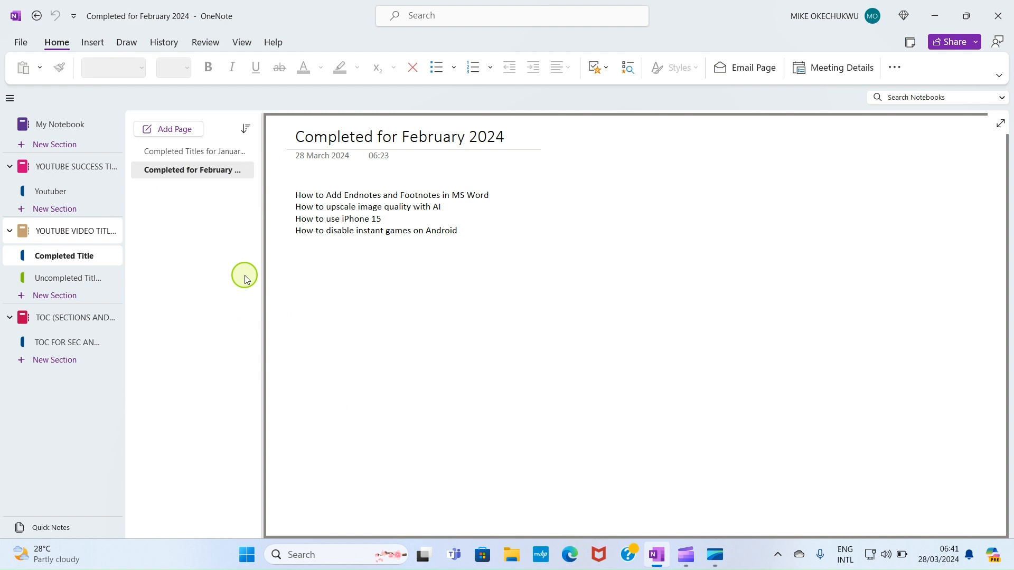
left_click(73, 344)
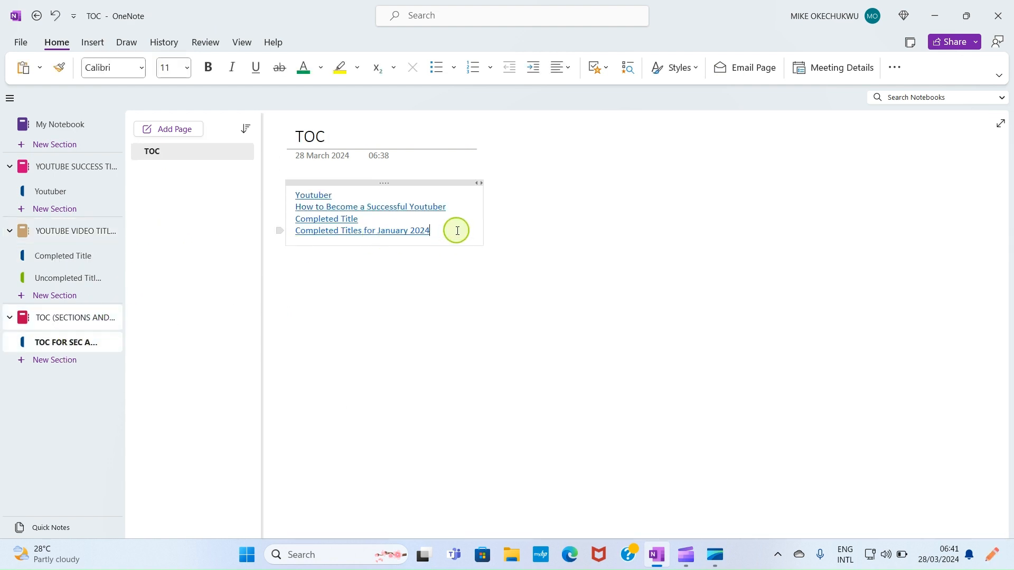
right_click(312, 243)
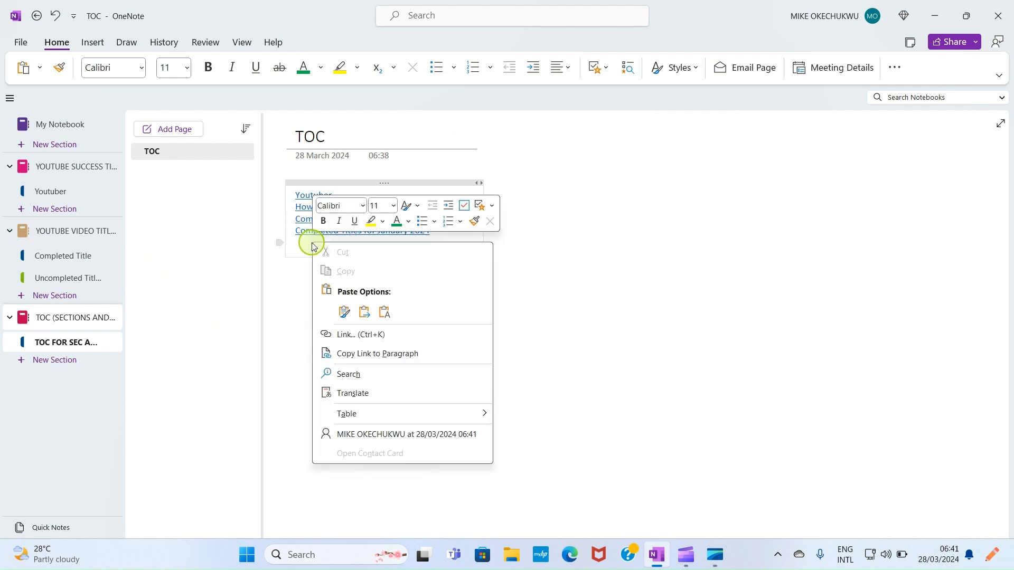
left_click(344, 309)
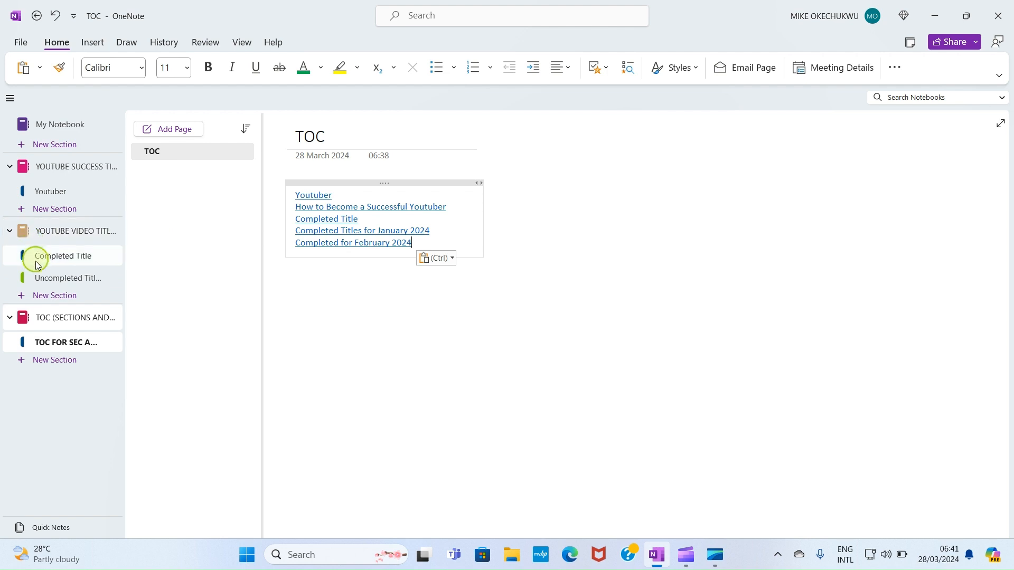
left_click(47, 281)
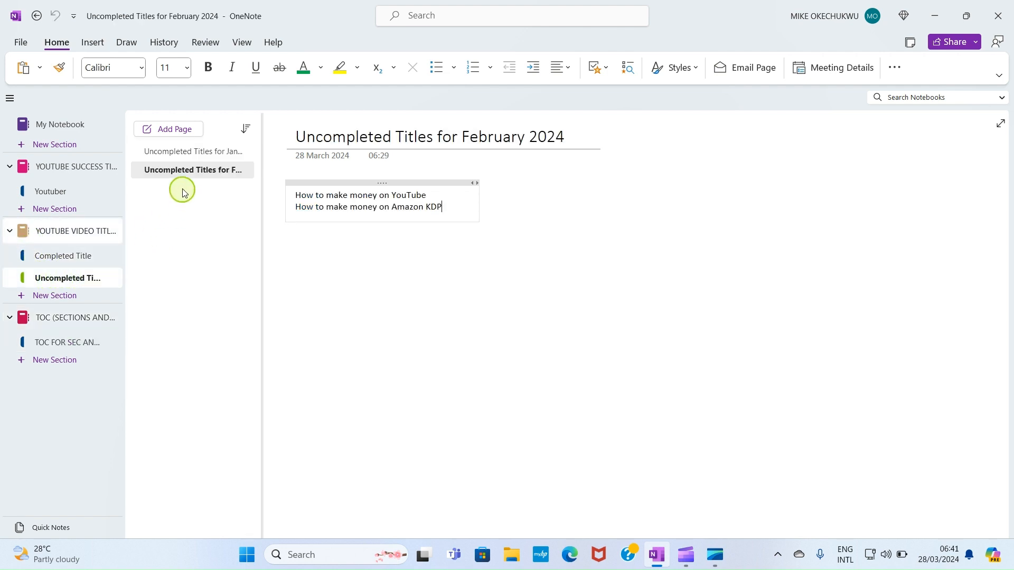
left_click_drag(172, 170, 178, 174)
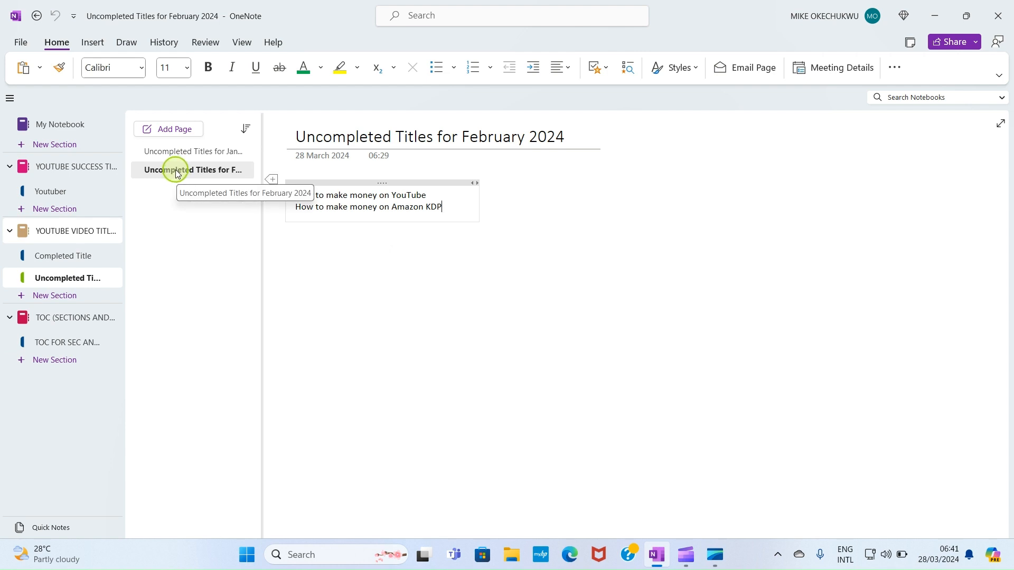
right_click(177, 173)
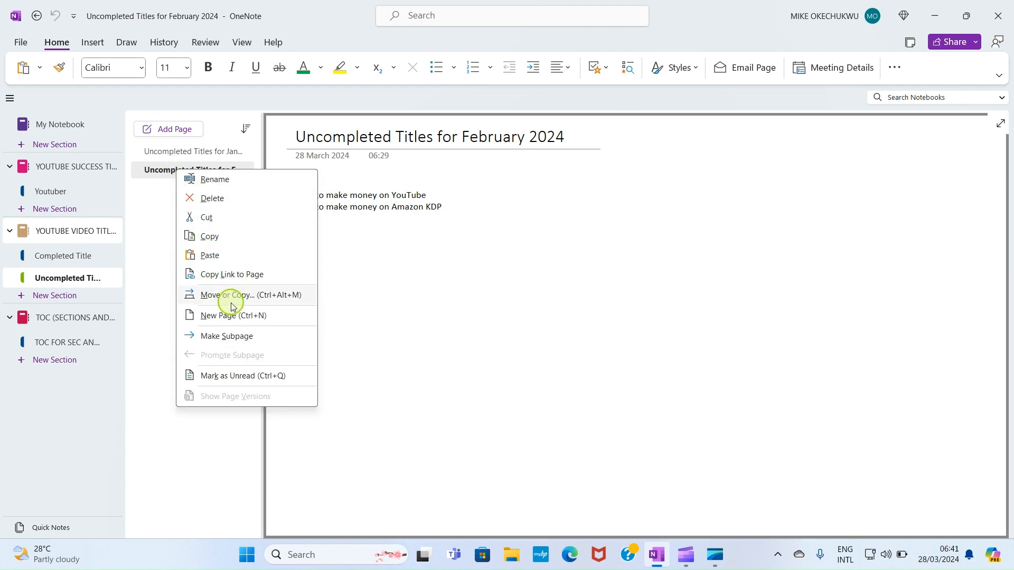
left_click(231, 275)
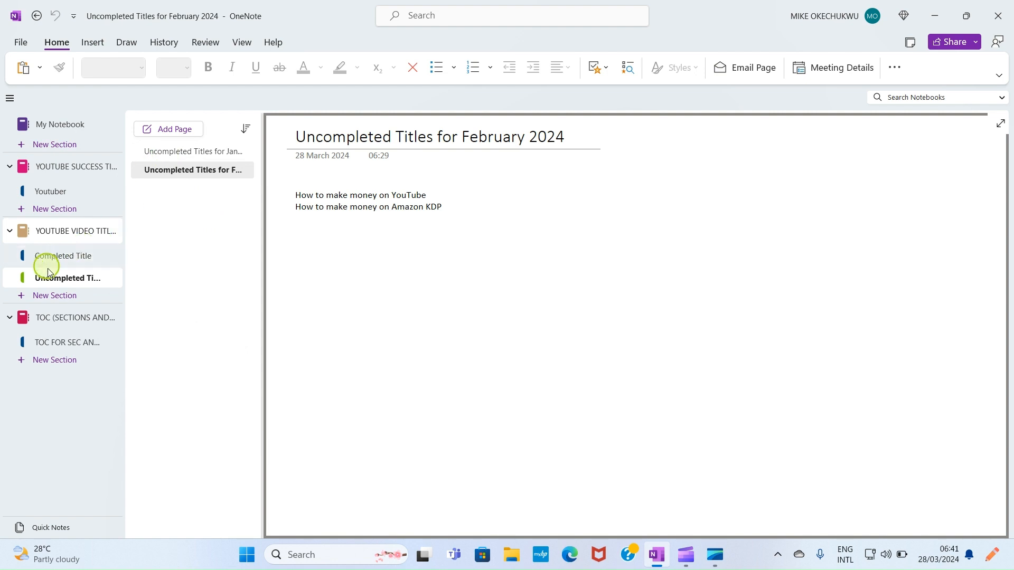
Add a link to the Uncompleted Titles section on a new line at the end of the TOC list.
right_click(74, 280)
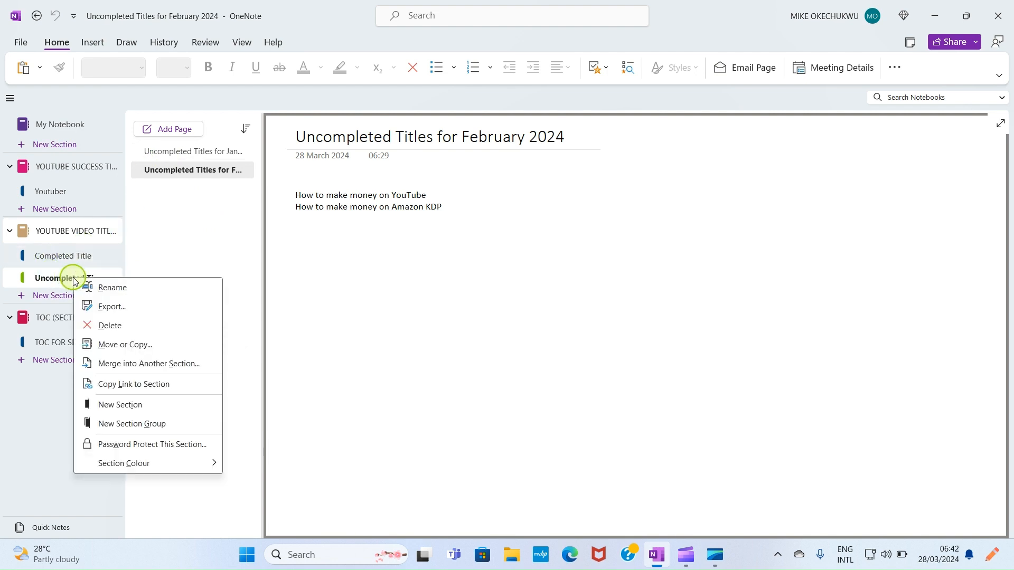
left_click(119, 389)
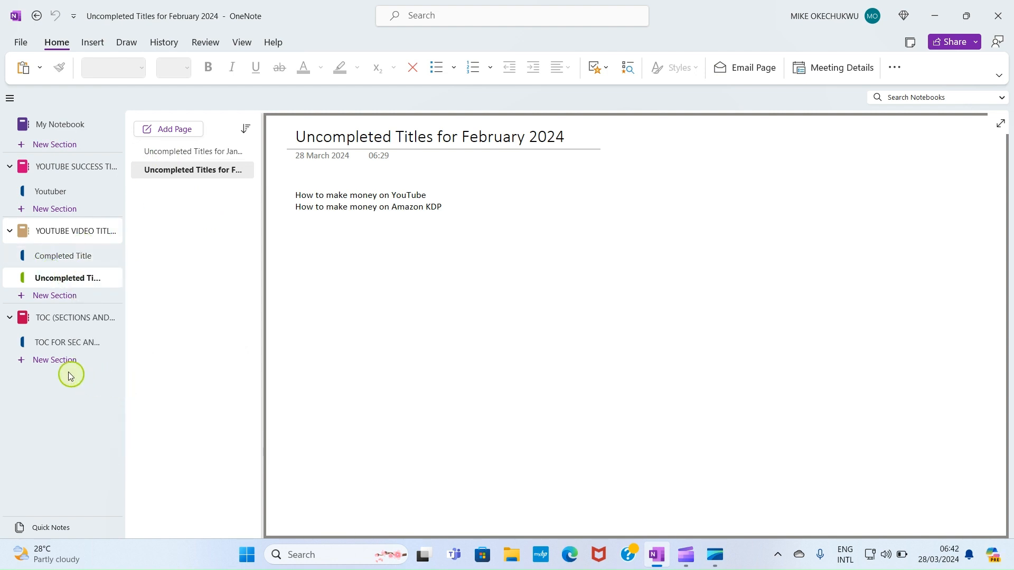
left_click(60, 342)
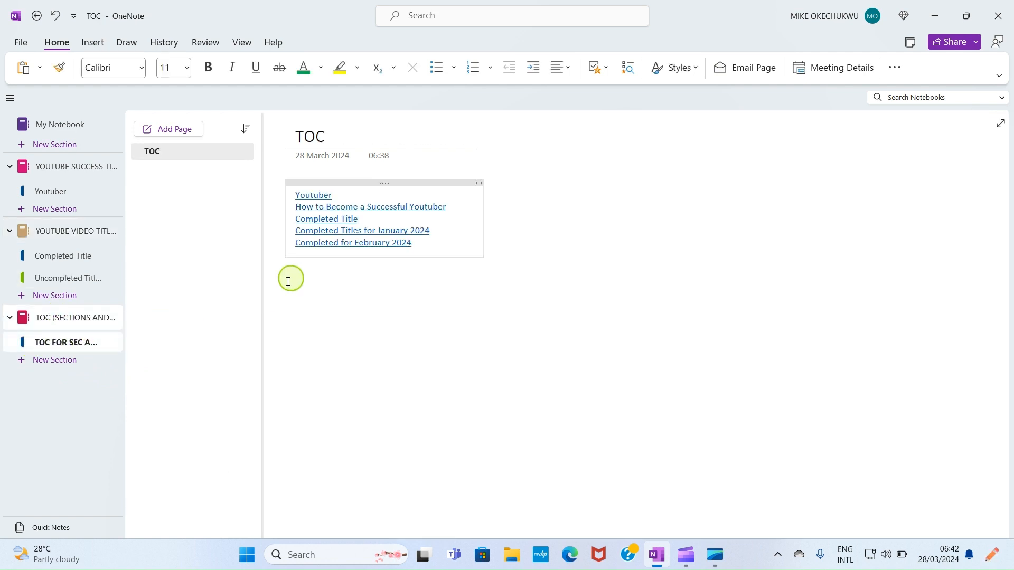
left_click(436, 244)
key("Return")
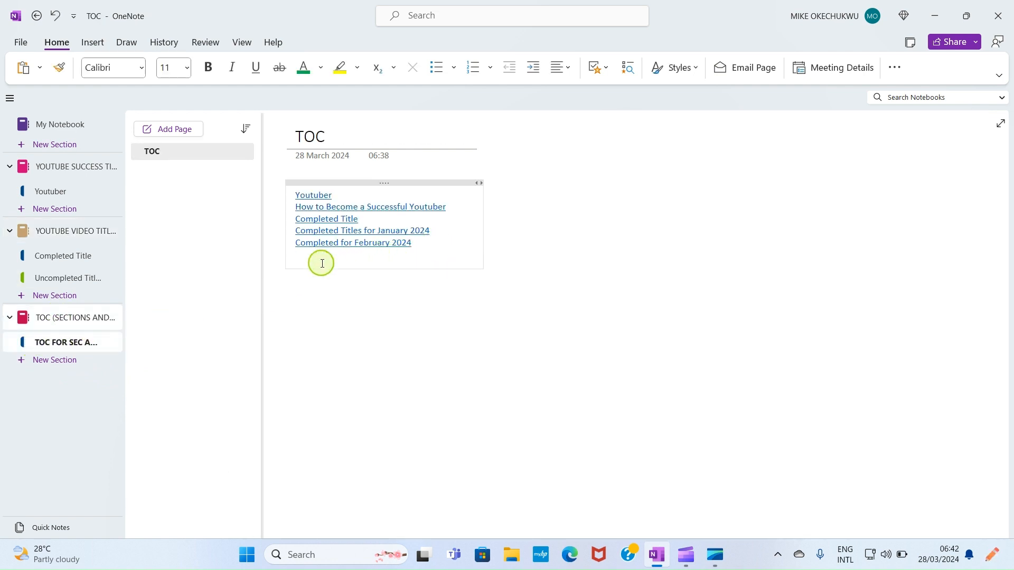
right_click(304, 259)
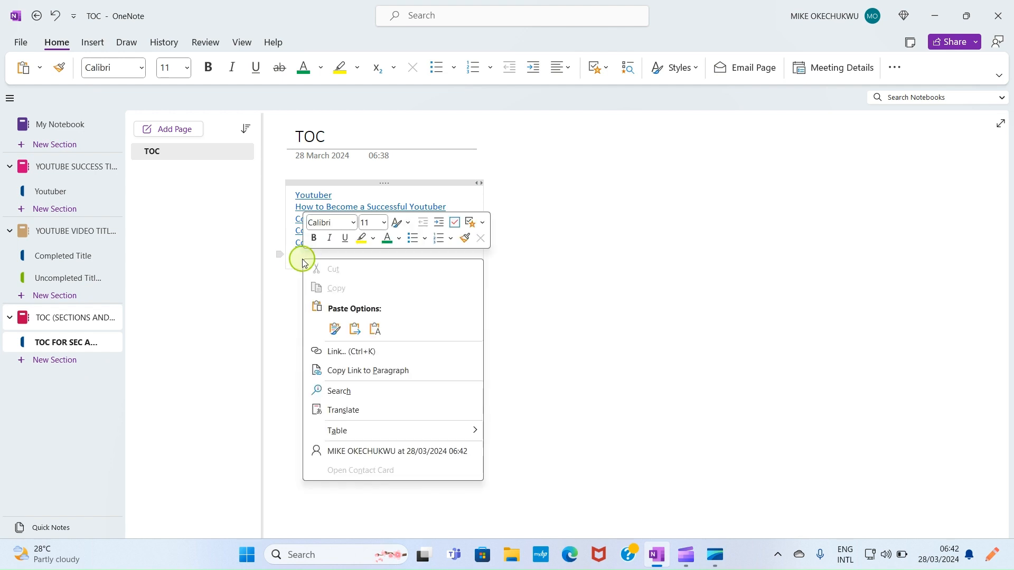
left_click(333, 330)
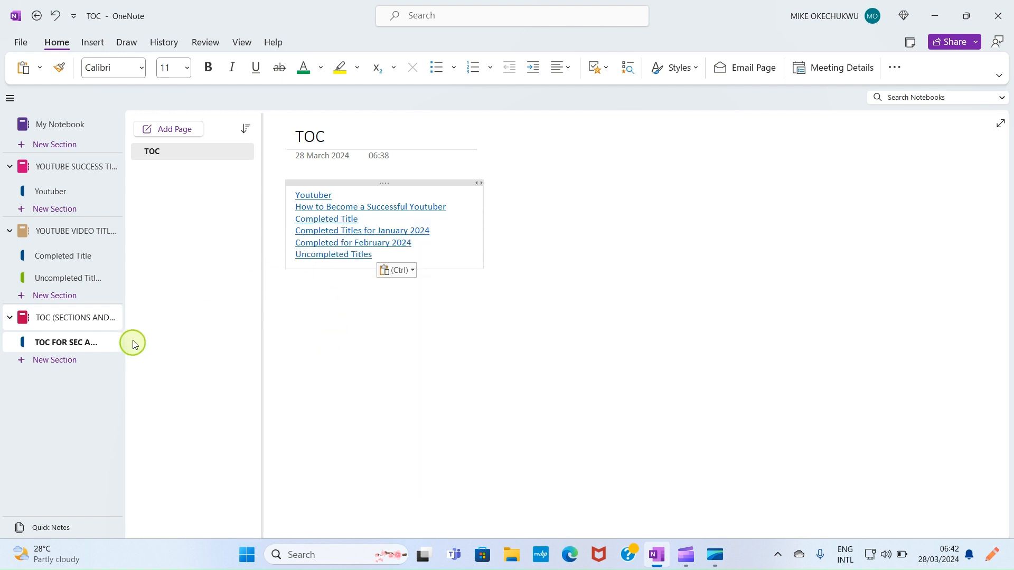
Add a link to the "Uncompleted Titles for January 2024" page below the Uncompleted Titles section link on the TOC page.
left_click(48, 280)
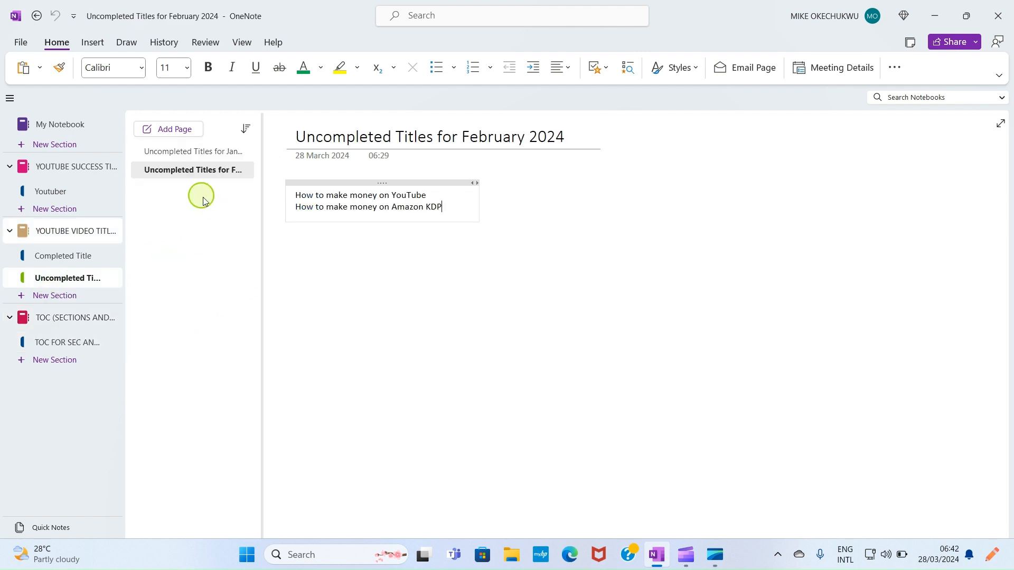
left_click(169, 160)
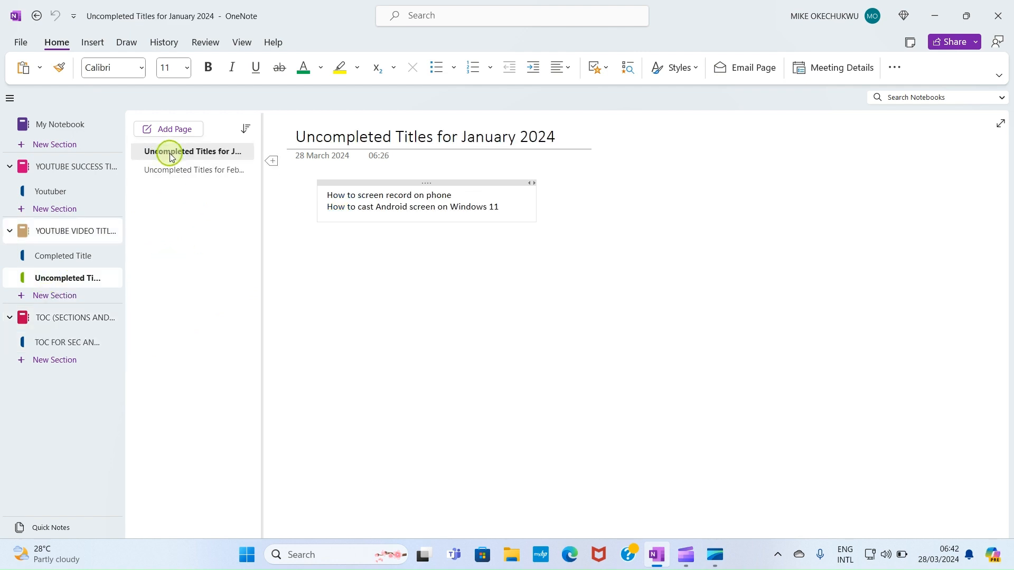
right_click(170, 153)
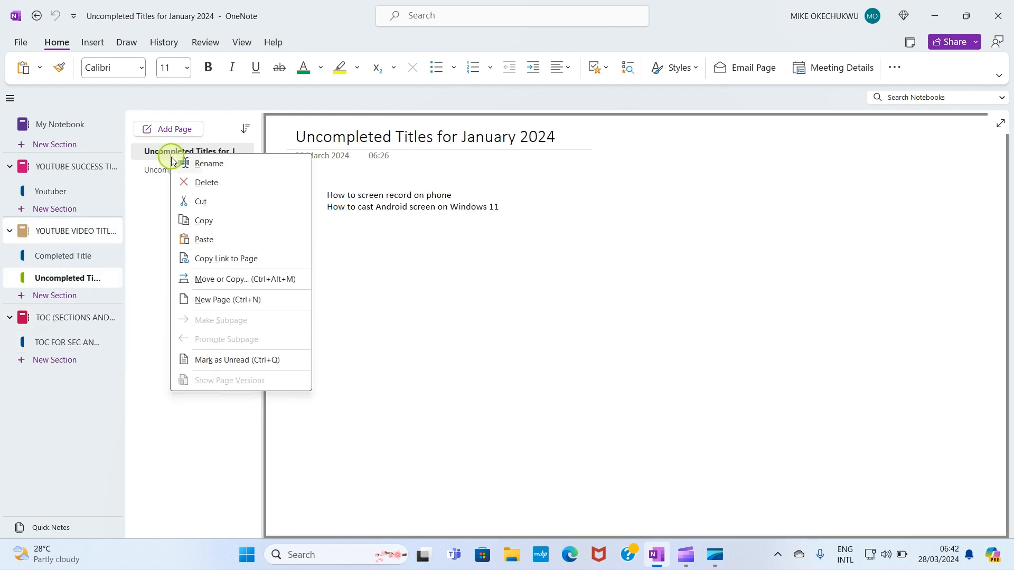
left_click(211, 257)
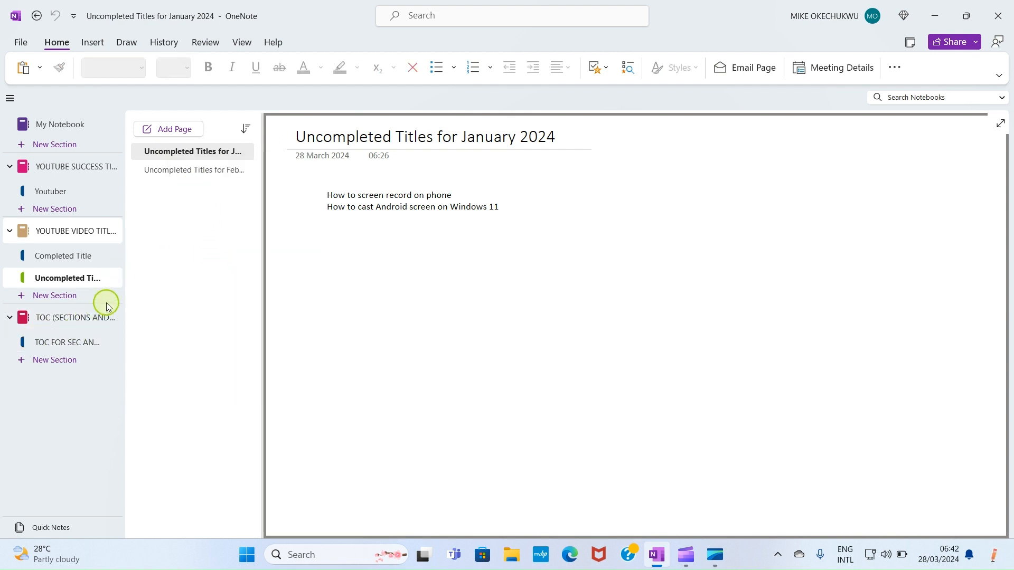
left_click(57, 344)
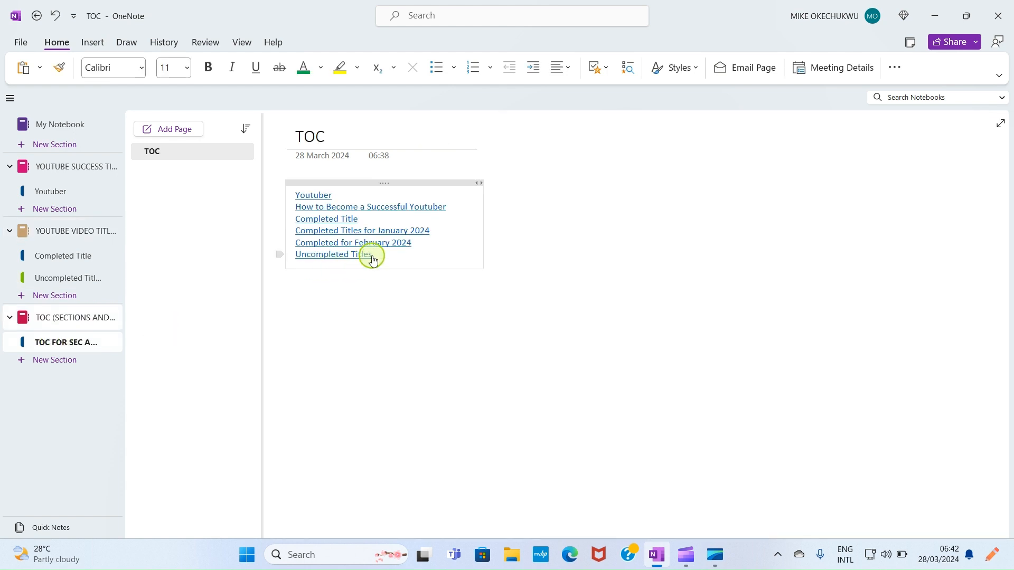
left_click(322, 264)
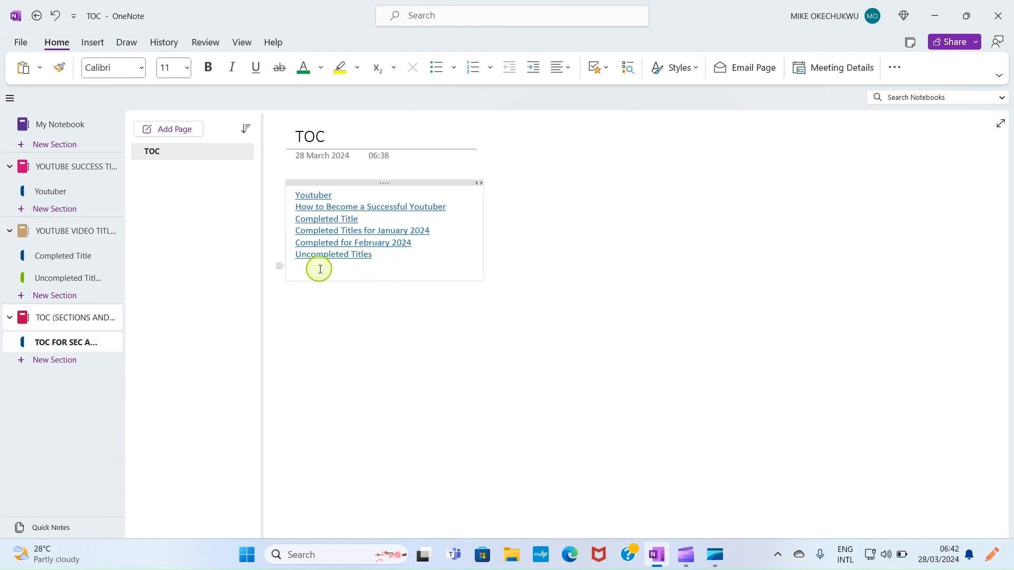
right_click(321, 271)
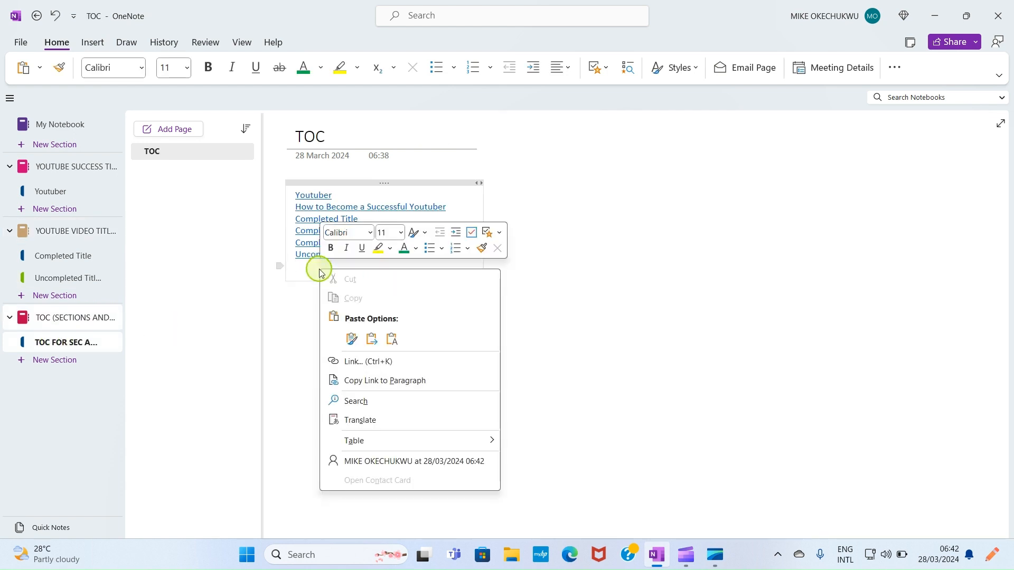
left_click(353, 338)
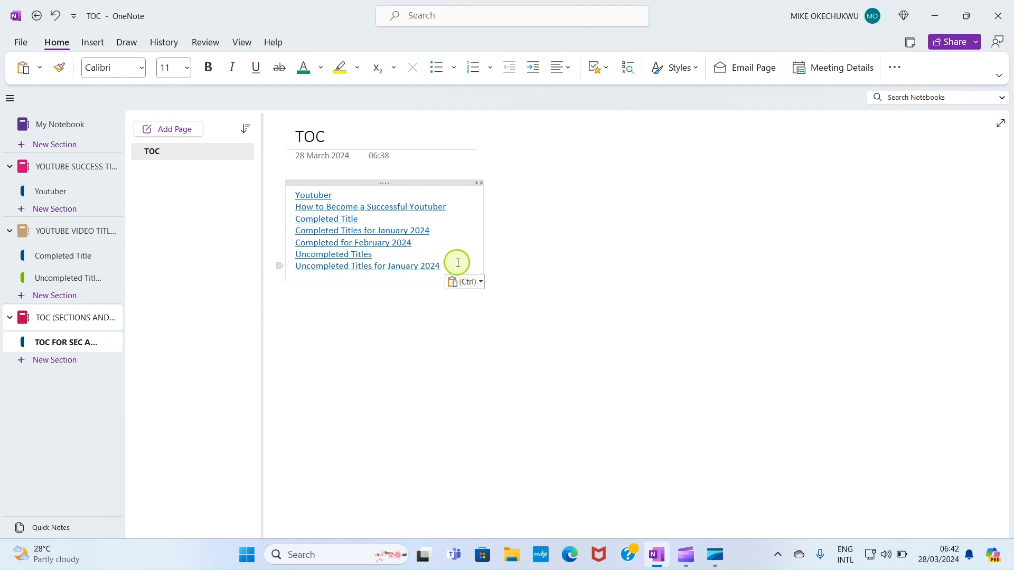
Insert a link to the "Uncompleted Titles for February 2024" page on a new line below the January 2024 link, using the Link command.
key("Return")
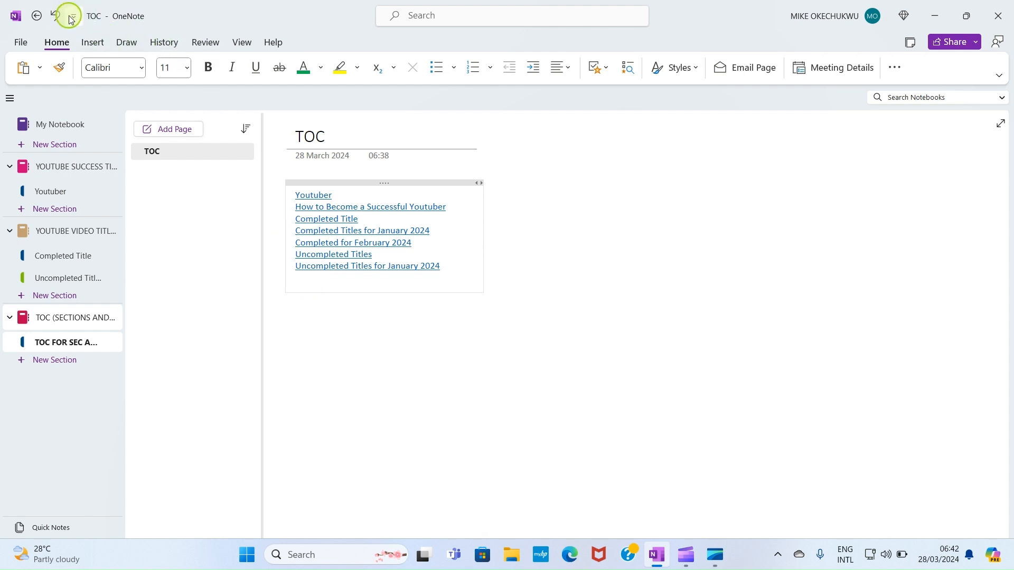
left_click(100, 43)
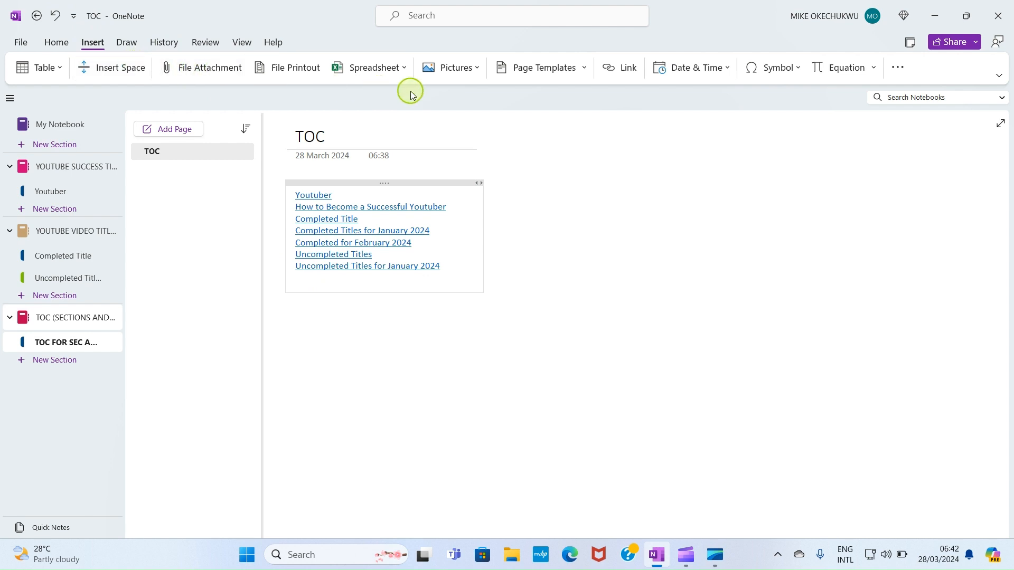
left_click(626, 70)
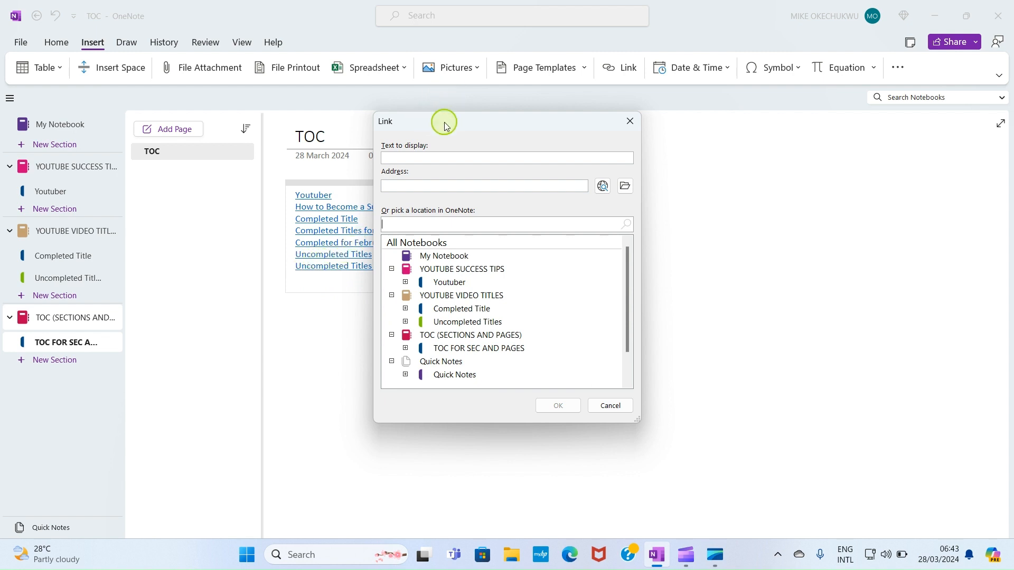
left_click_drag(445, 125, 586, 137)
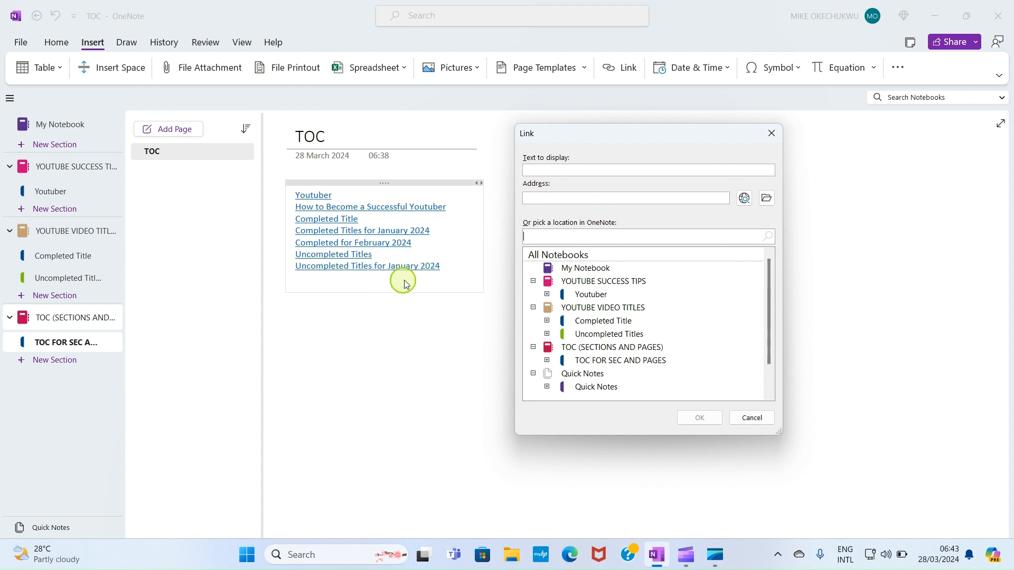
left_click(306, 279)
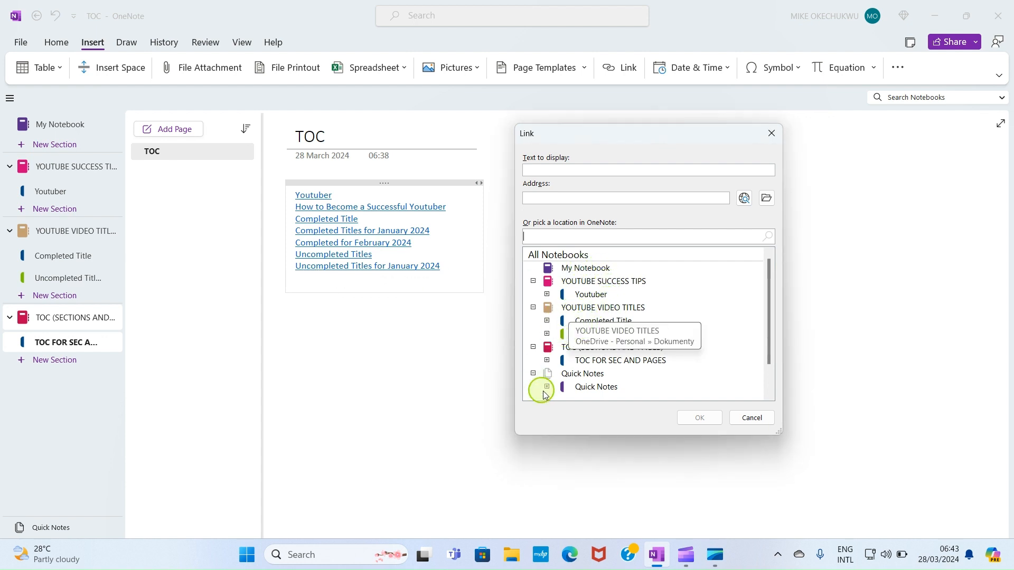
left_click(548, 334)
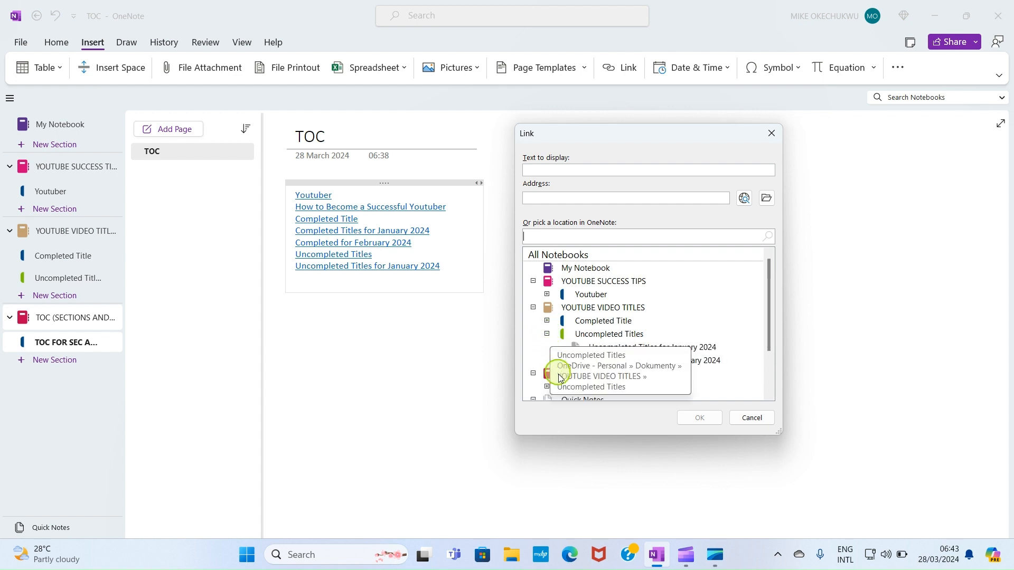
scroll(732, 298, "down", 2)
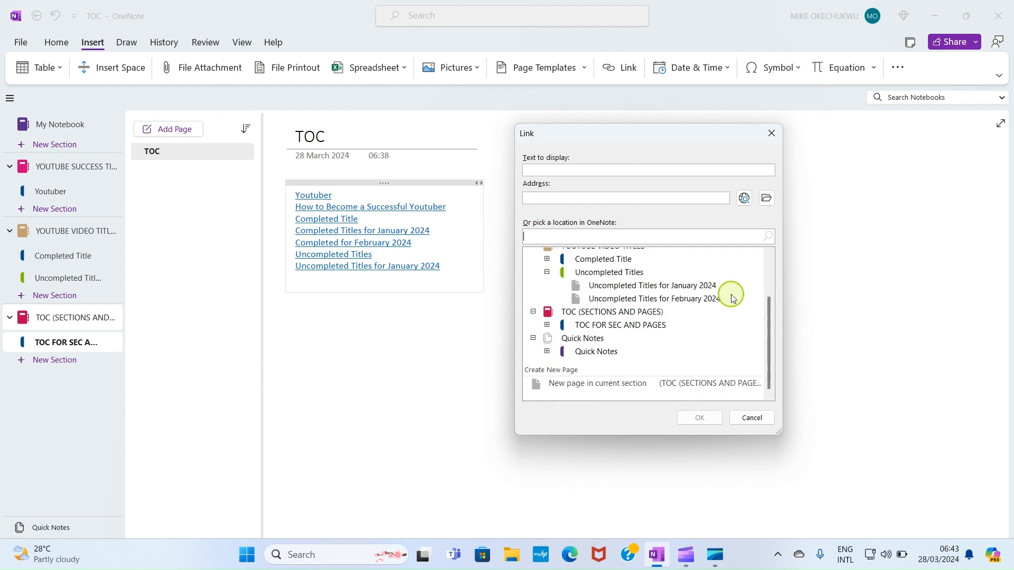
left_click(606, 302)
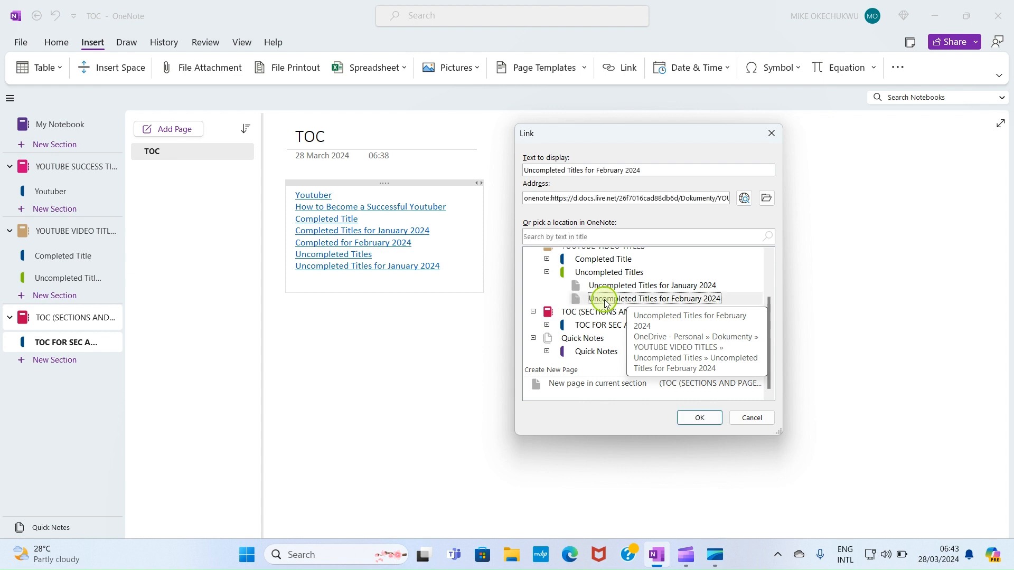
left_click(692, 416)
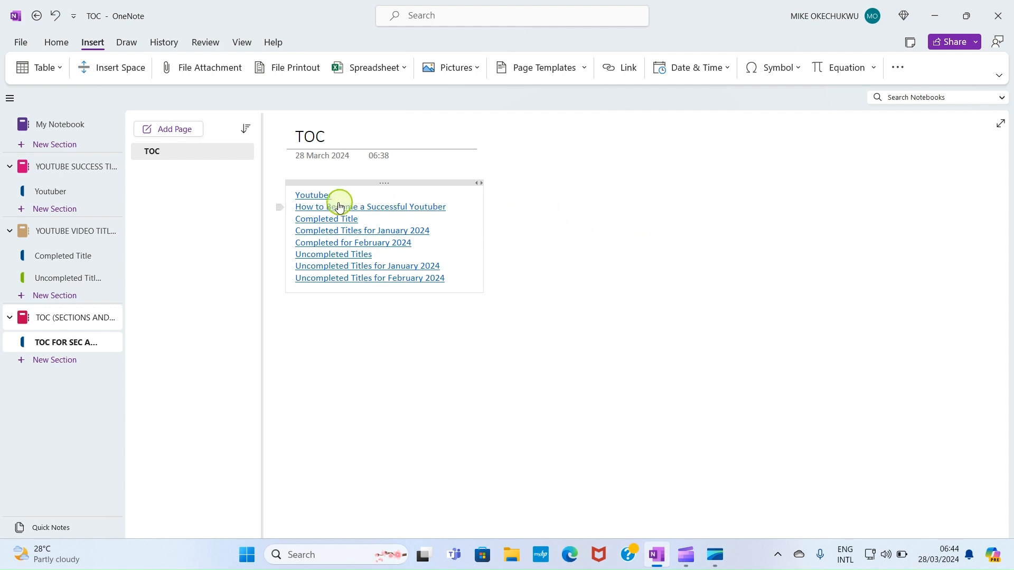
Test the Youtuber and "Uncompleted Titles for January 2024" links on the TOC page.
left_click(316, 200)
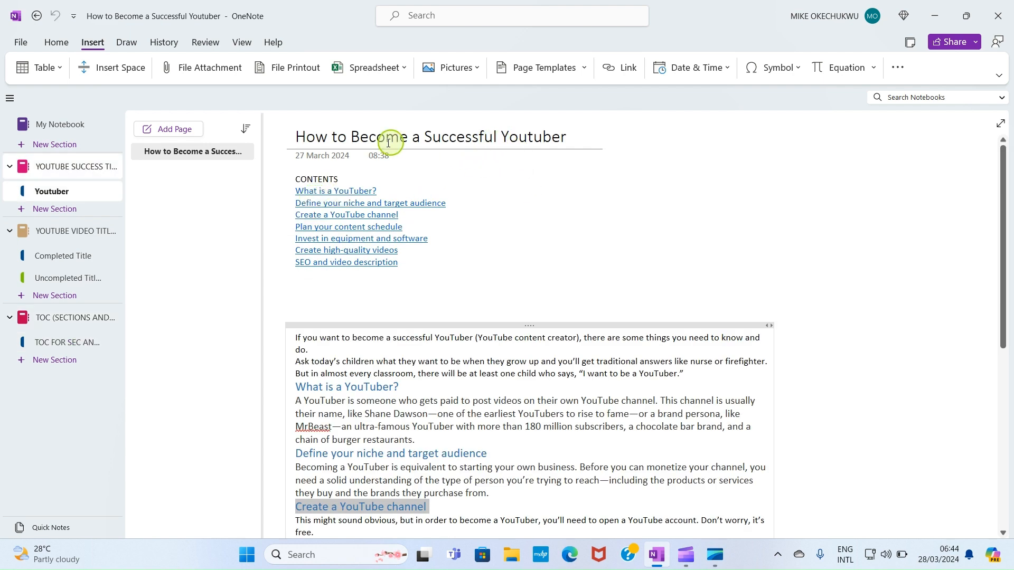
left_click(63, 349)
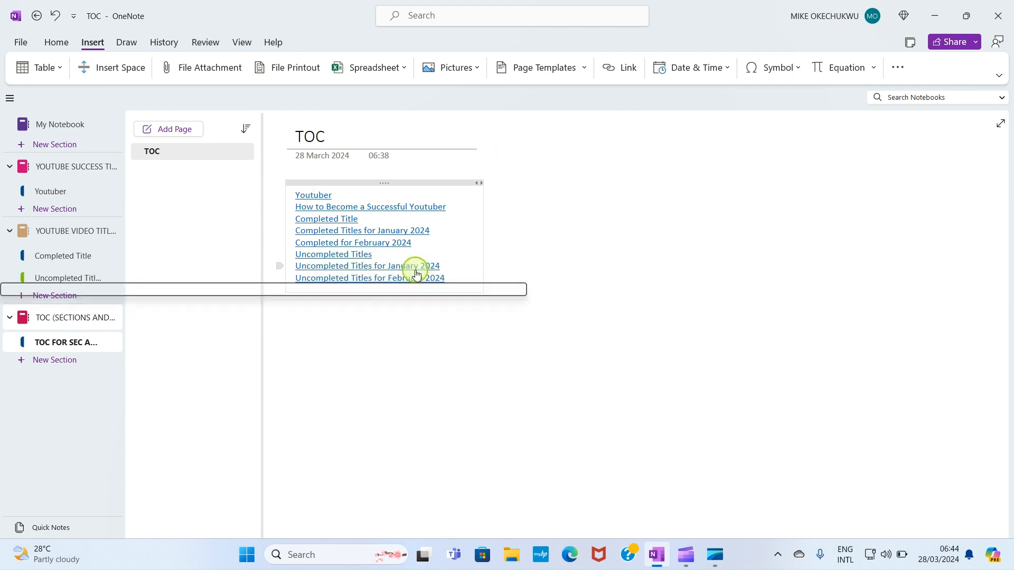
left_click(394, 268)
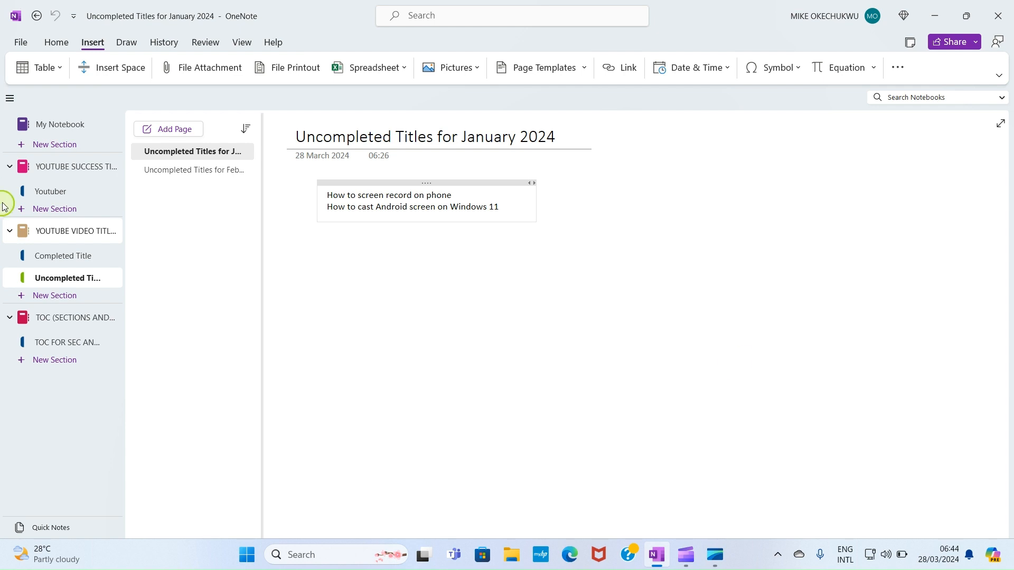
Create a new notebook named NOTEBOOKS TOC in OneDrive - Personal.
left_click(21, 43)
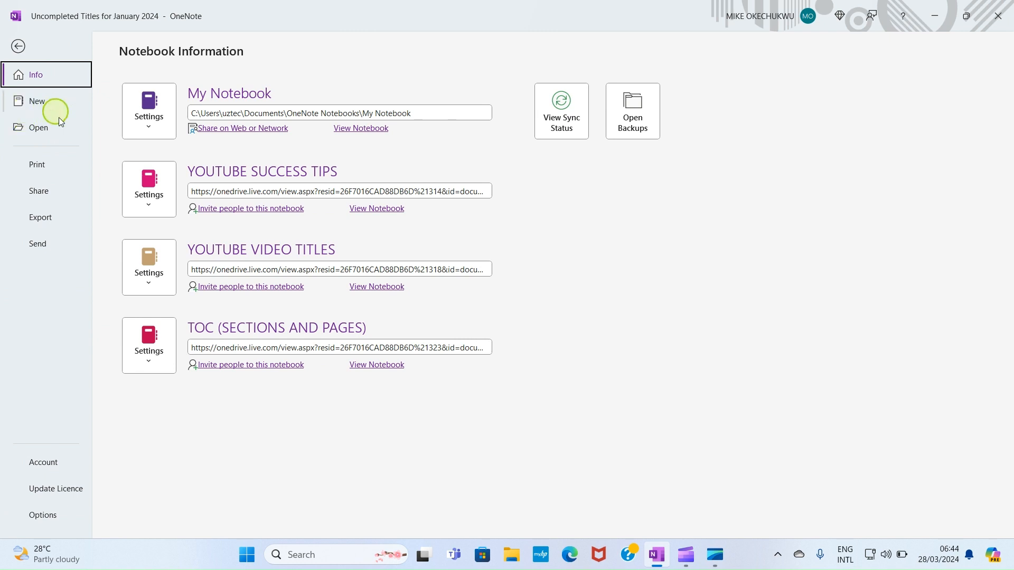
left_click(30, 97)
left_click(370, 123)
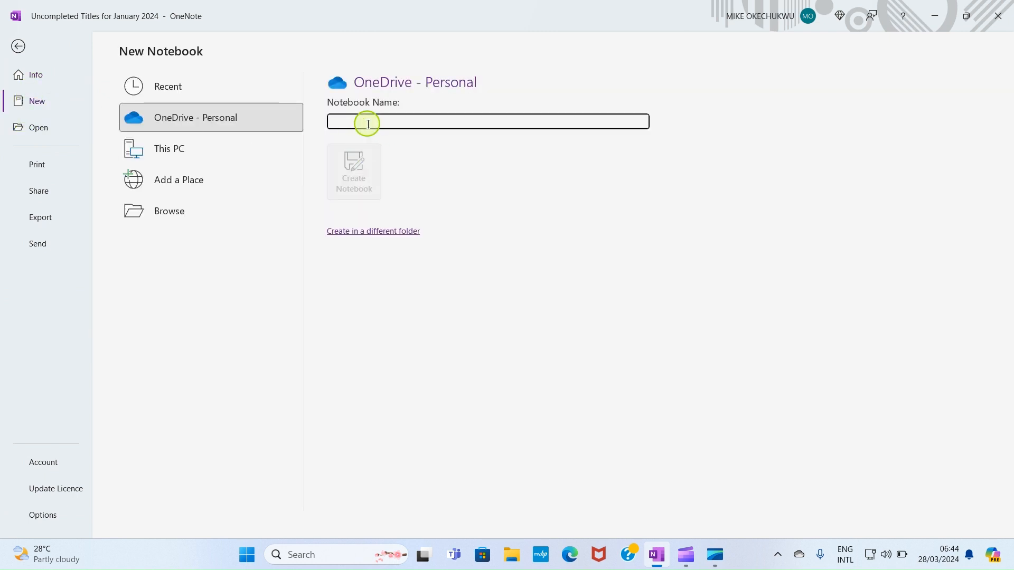
type("T")
key("BackSpace")
type("NOT")
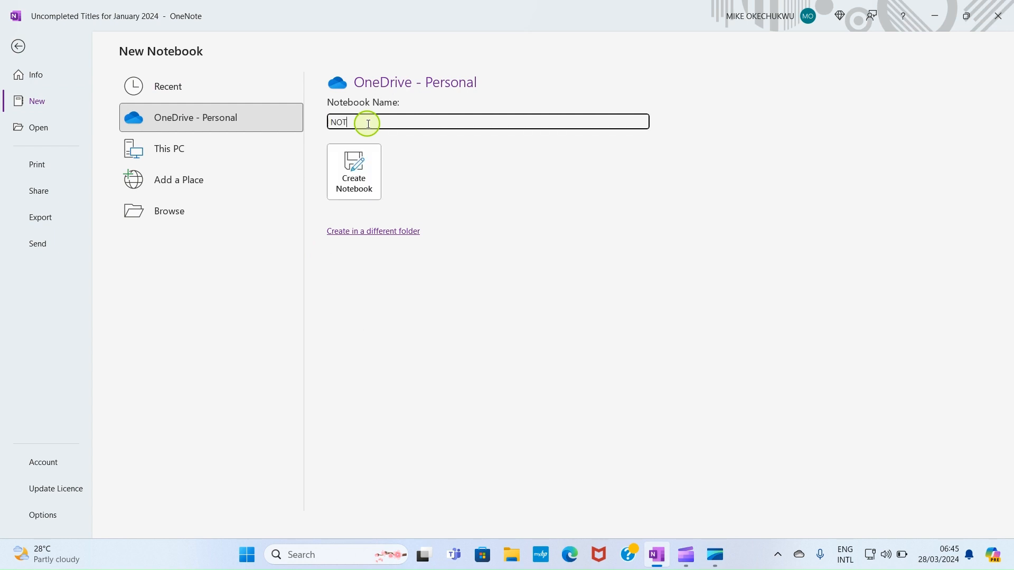
type("EBOOKS TOC")
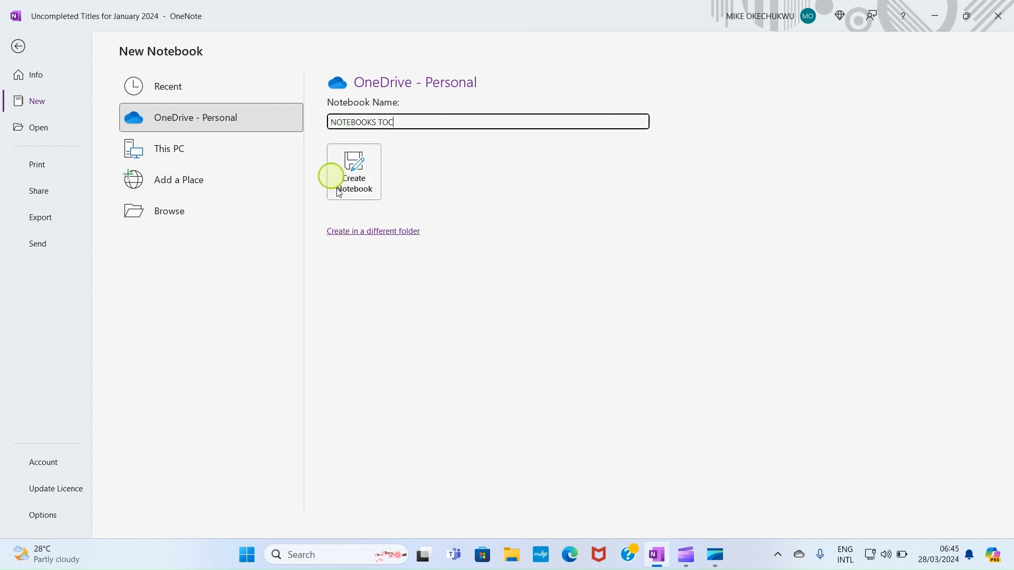
left_click(356, 182)
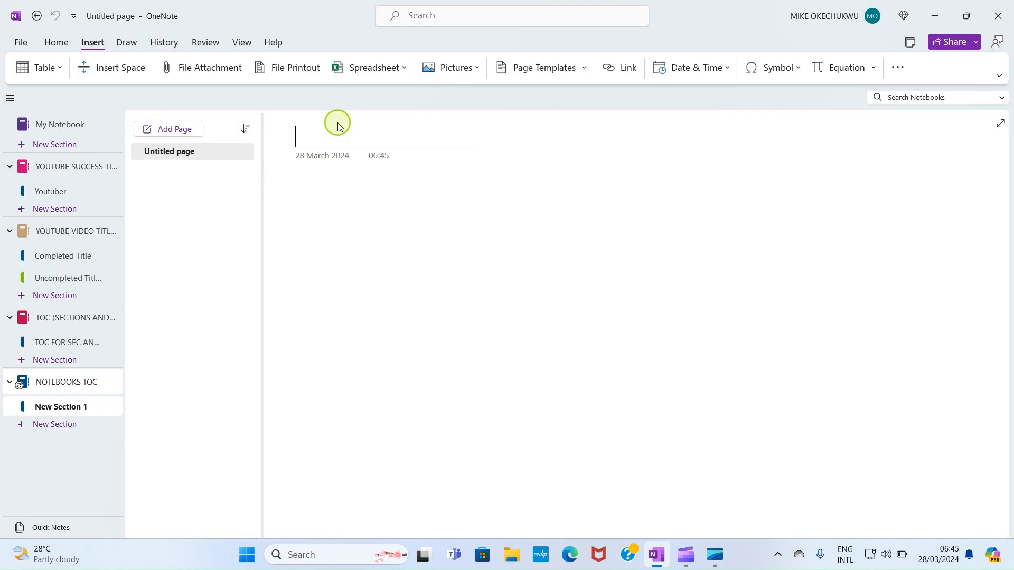
Title the untitled page TOC and insert a link to the YOUTUBE SUCCESS TIPS notebook in the page body.
type("TOC")
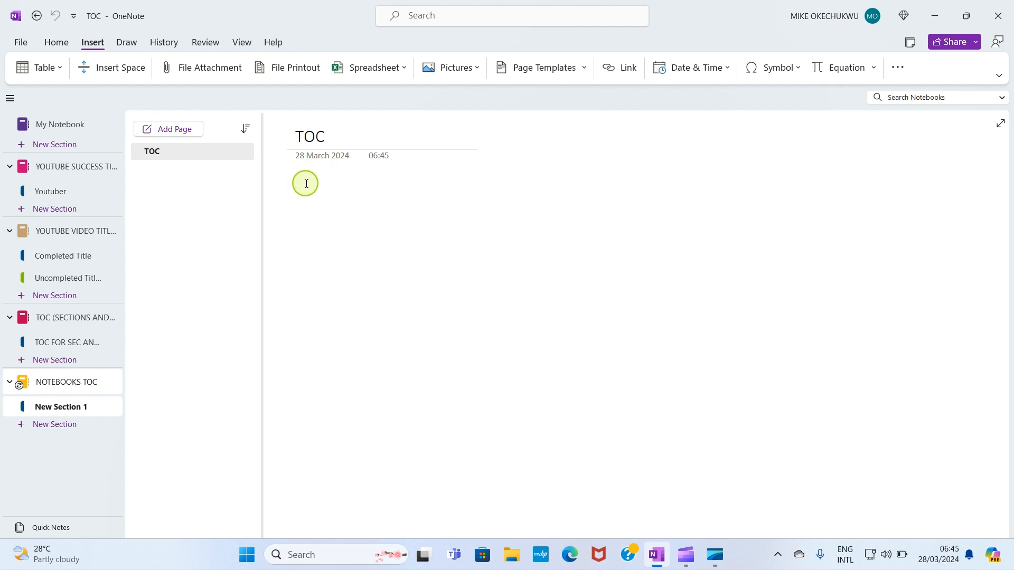
left_click(306, 184)
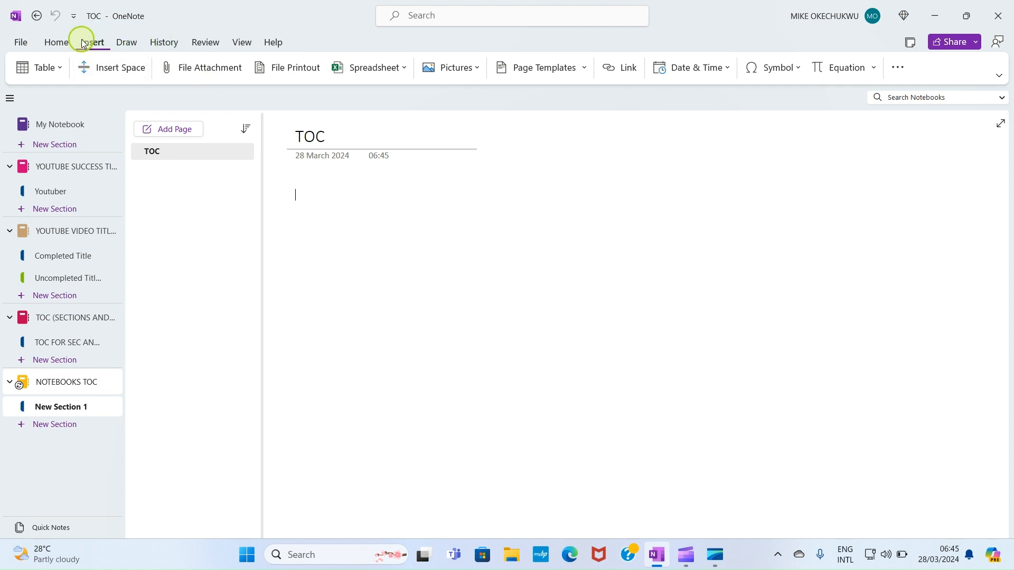
left_click(52, 41)
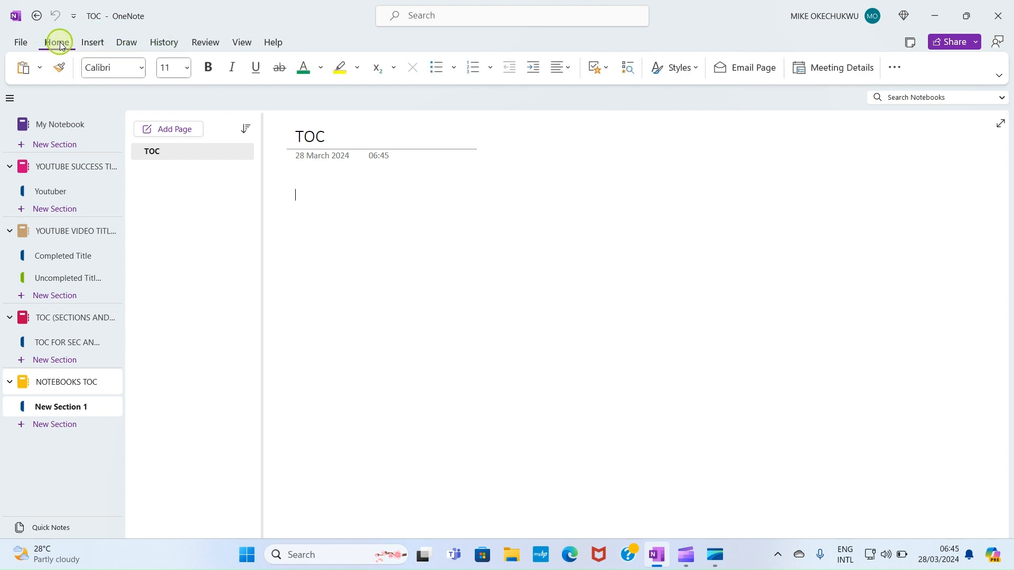
left_click(94, 41)
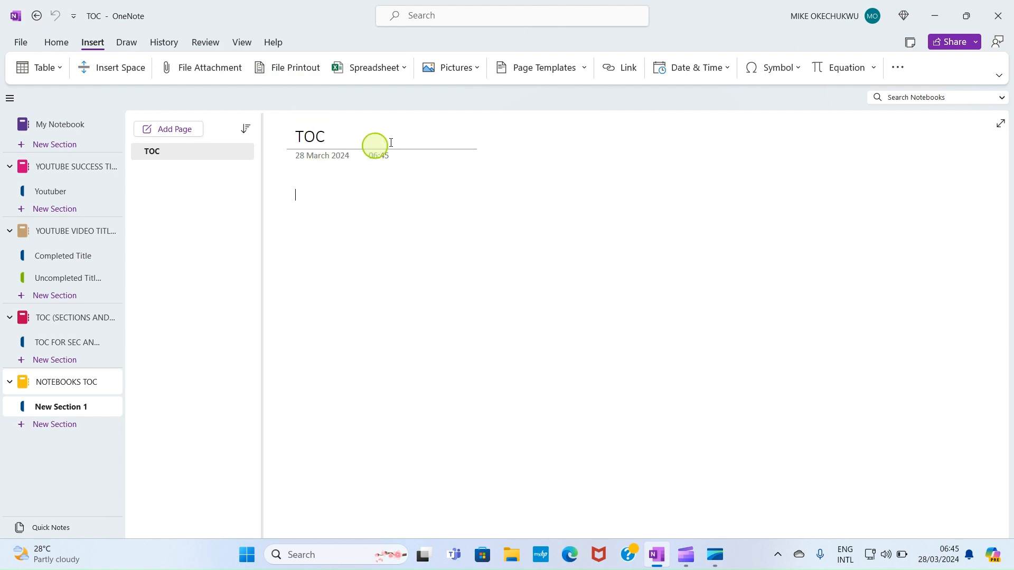
left_click(621, 70)
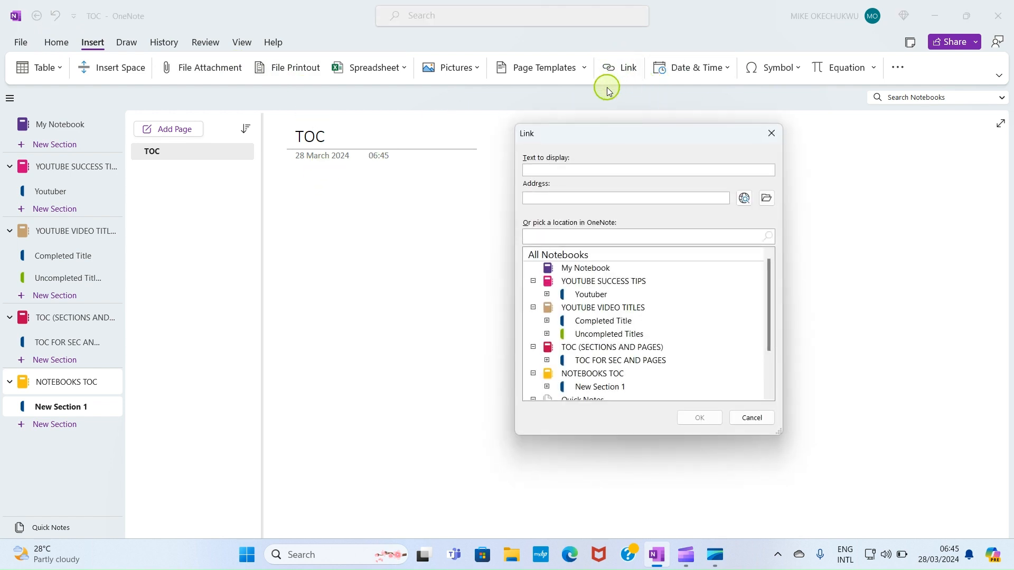
left_click(577, 283)
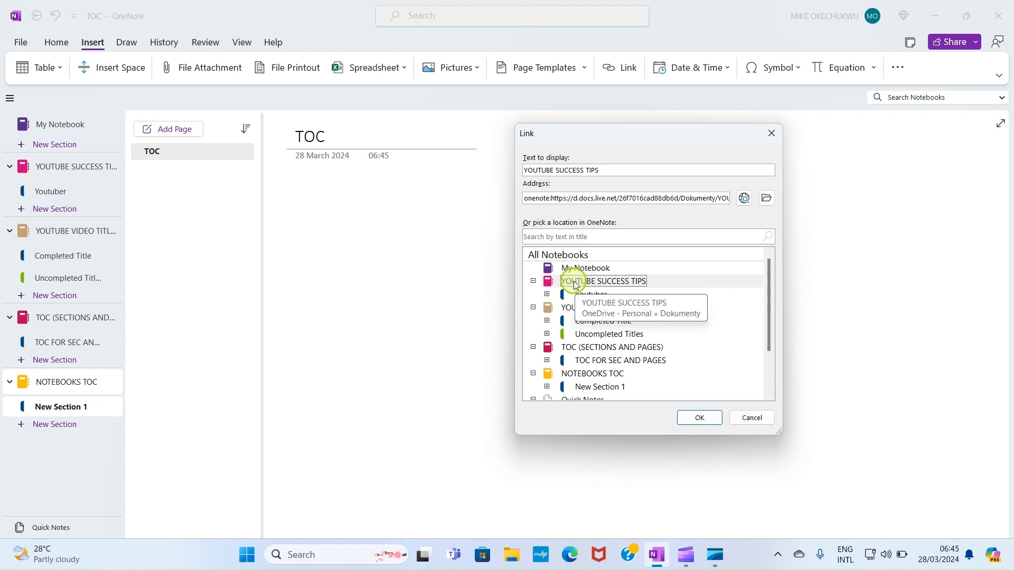
left_click(694, 415)
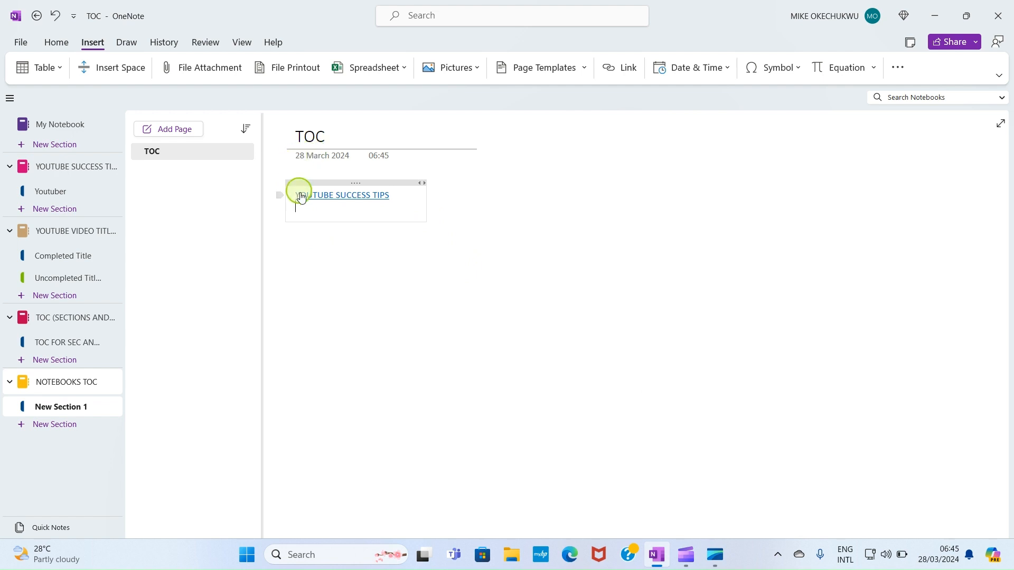
Insert a link to the YOUTUBE VIDEO TITLES notebook on the line below the YOUTUBE SUCCESS TIPS link.
left_click(634, 70)
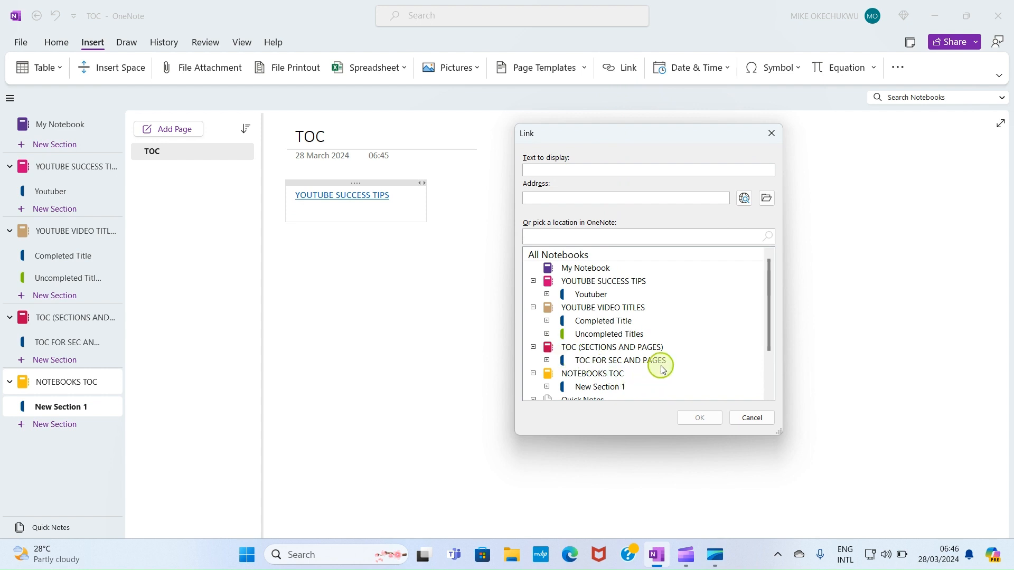
left_click(579, 310)
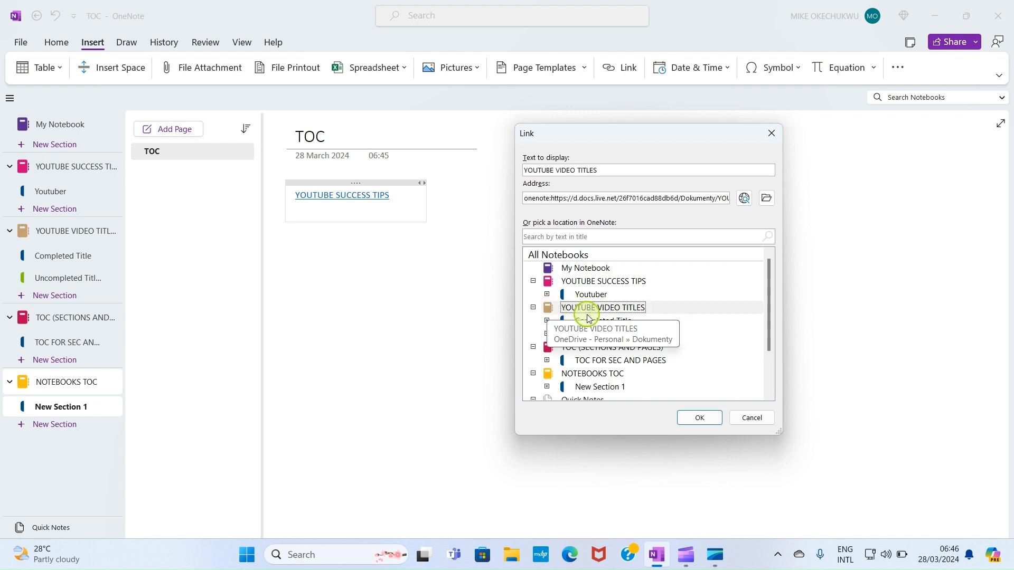
left_click(703, 419)
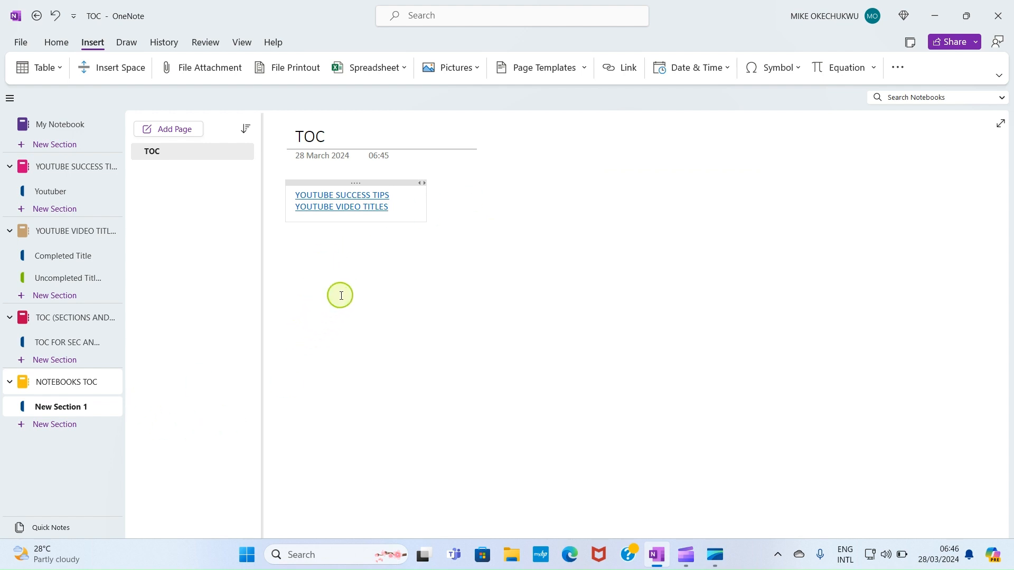
Test the YOUTUBE SUCCESS TIPS and YOUTUBE VIDEO TITLES links on the TOC page of the NOTEBOOKS TOC notebook.
left_click(328, 196)
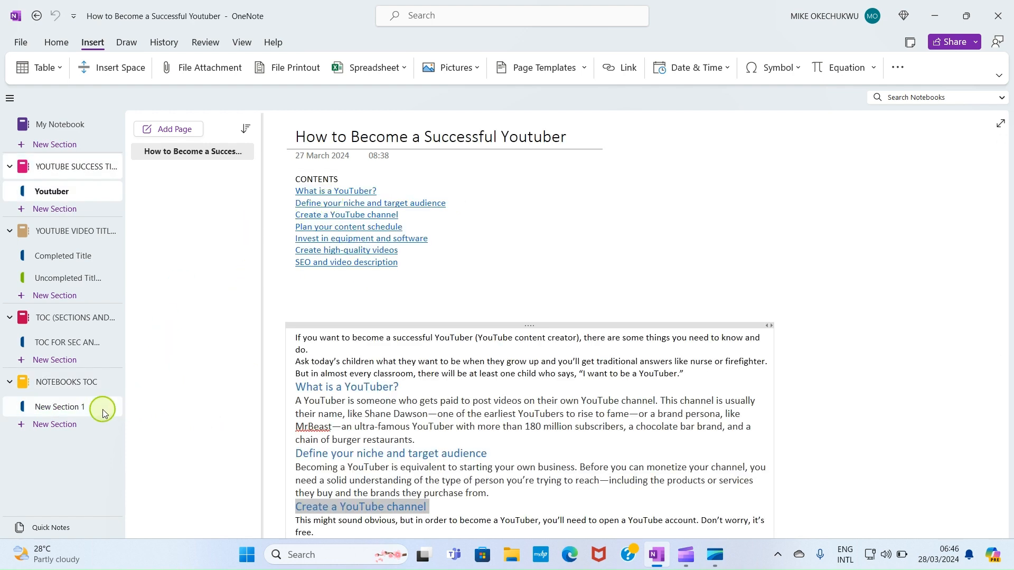
left_click(83, 383)
left_click(352, 208)
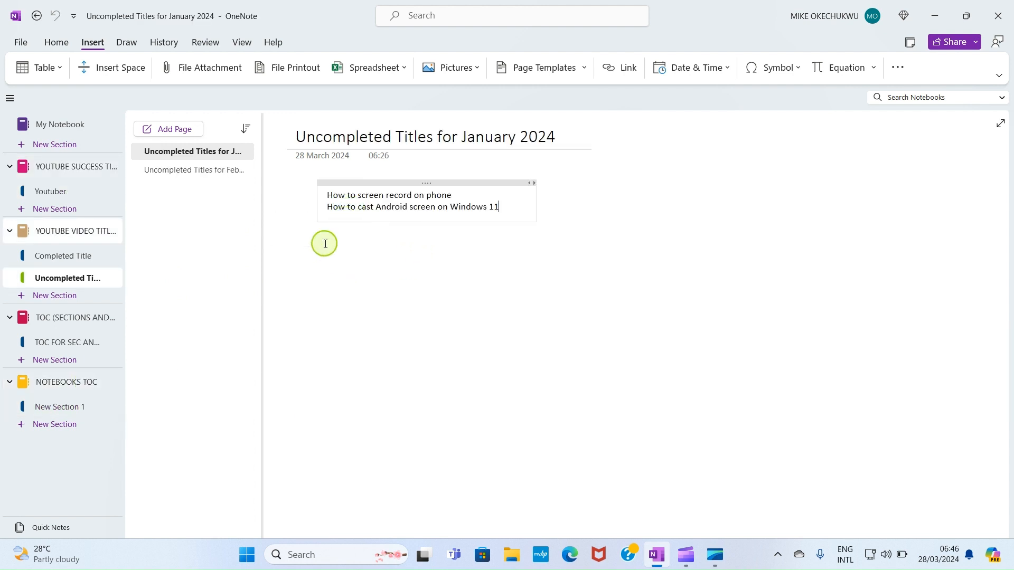